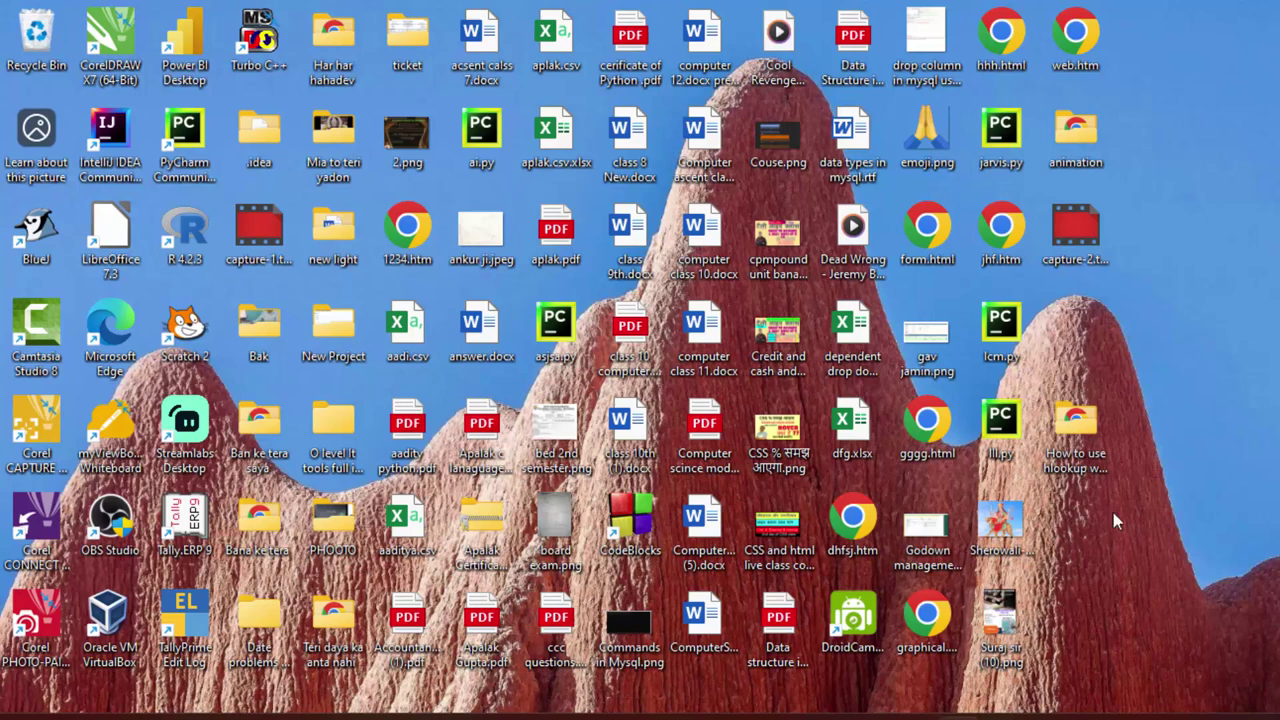
# Step: Refresh the desktop from its right-click menu, then open the Start menu
pyautogui.rightClick(1205, 139)
pyautogui.click(1181, 234)
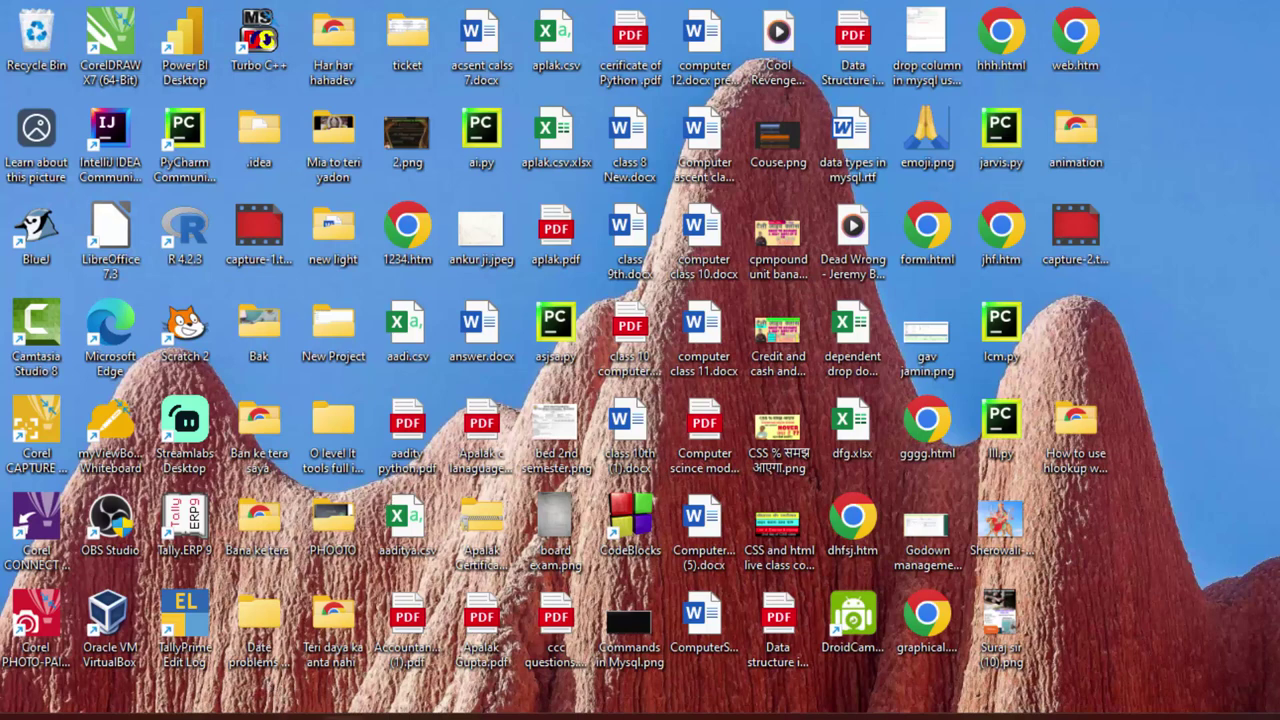
pyautogui.press('super')
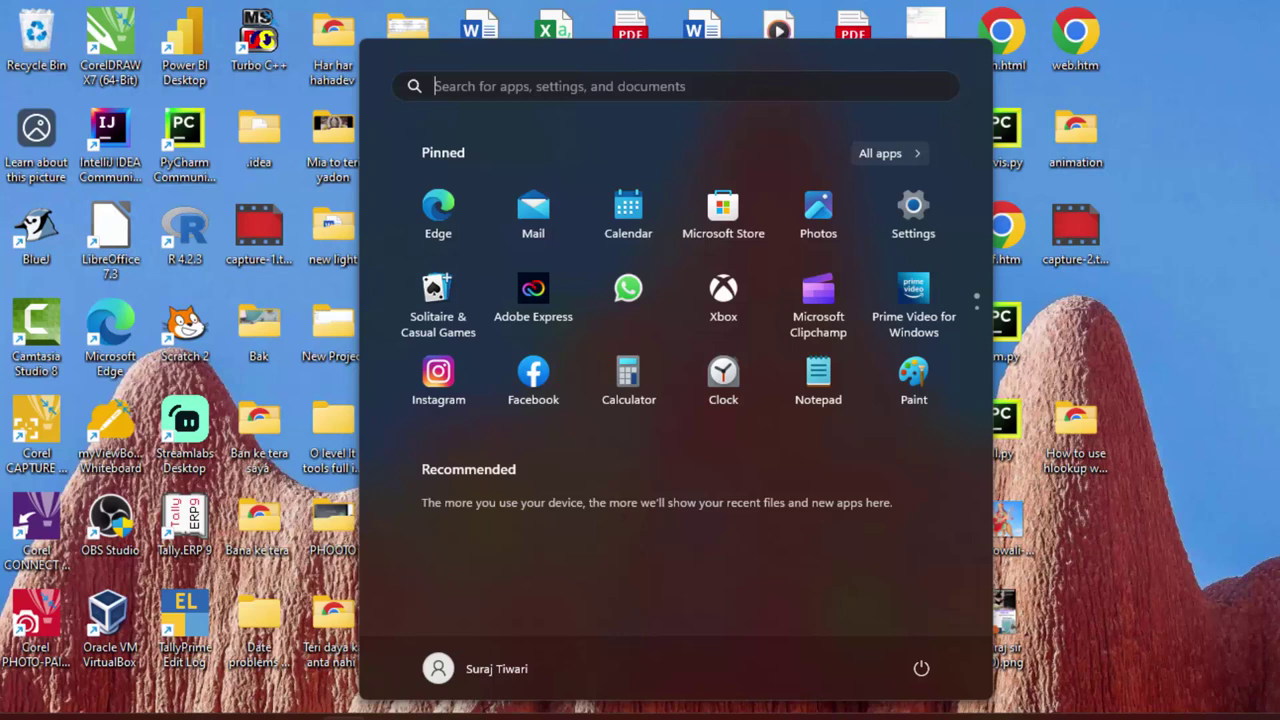
# Step: Search Start for 'ACC' and launch Microsoft Access from the best match
pyautogui.write('ACC')
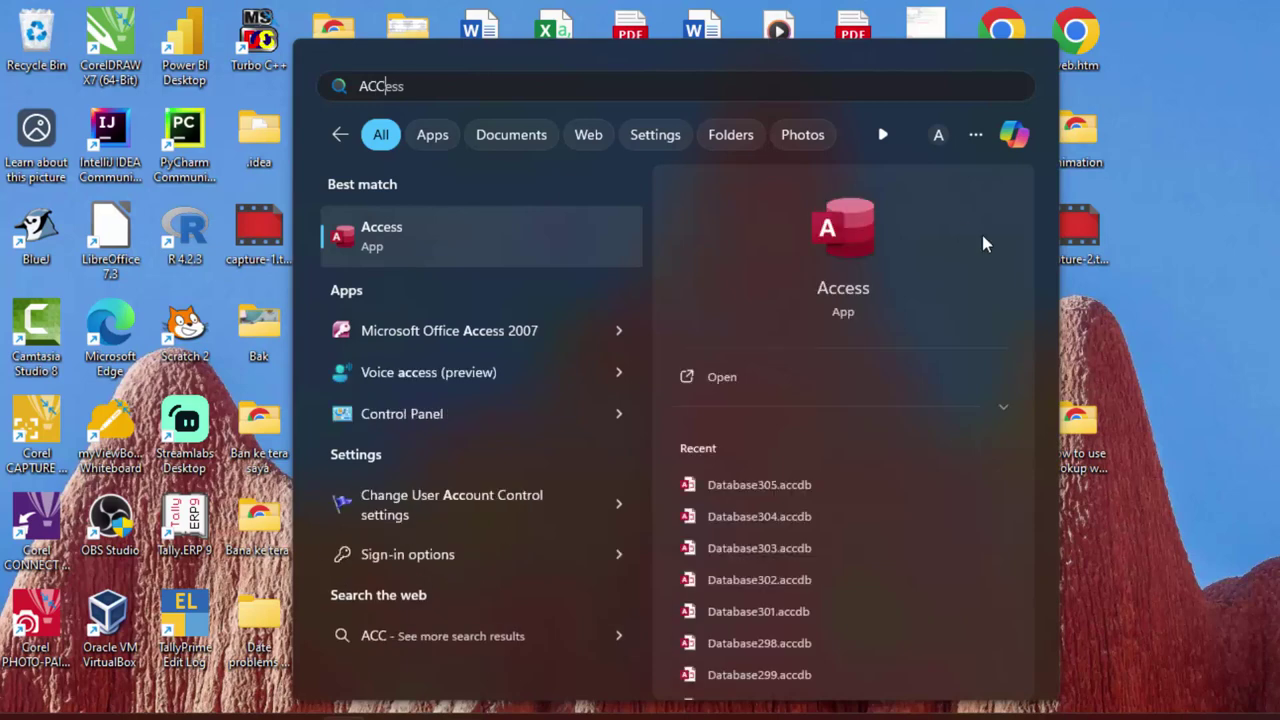
pyautogui.click(503, 229)
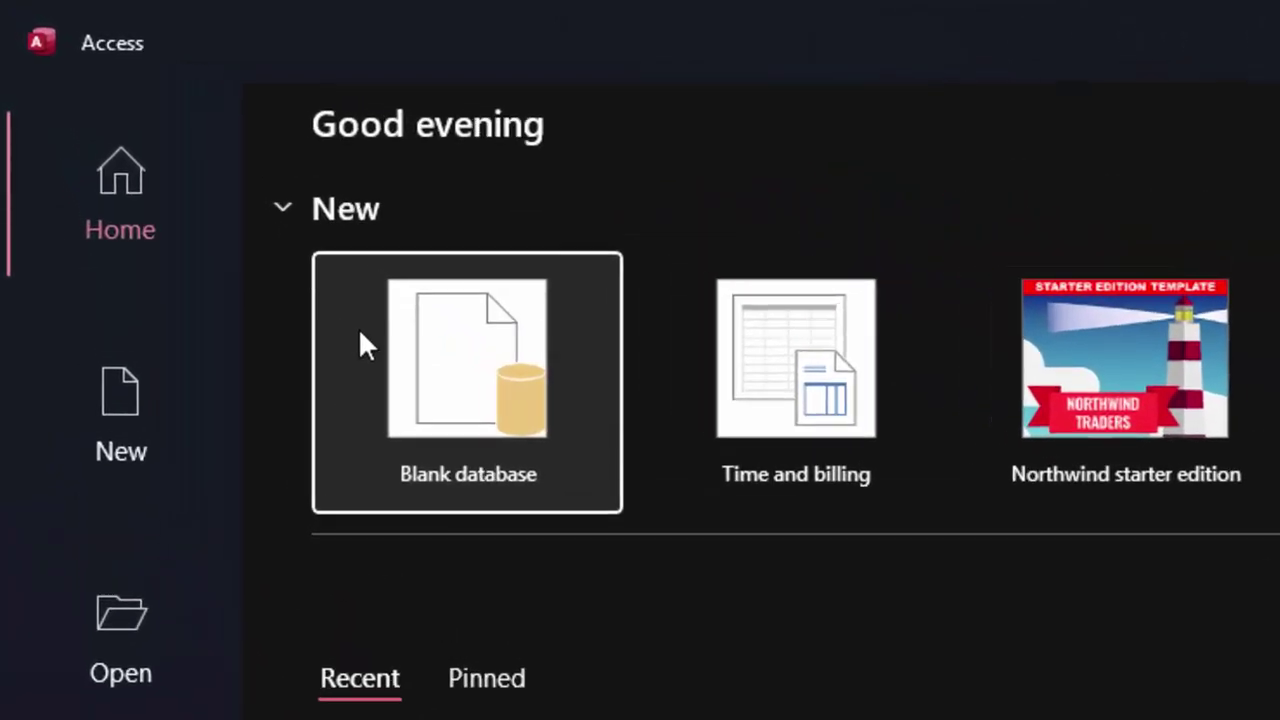
# Step: Create a blank database with the file name Database306.accdb
pyautogui.click(460, 362)
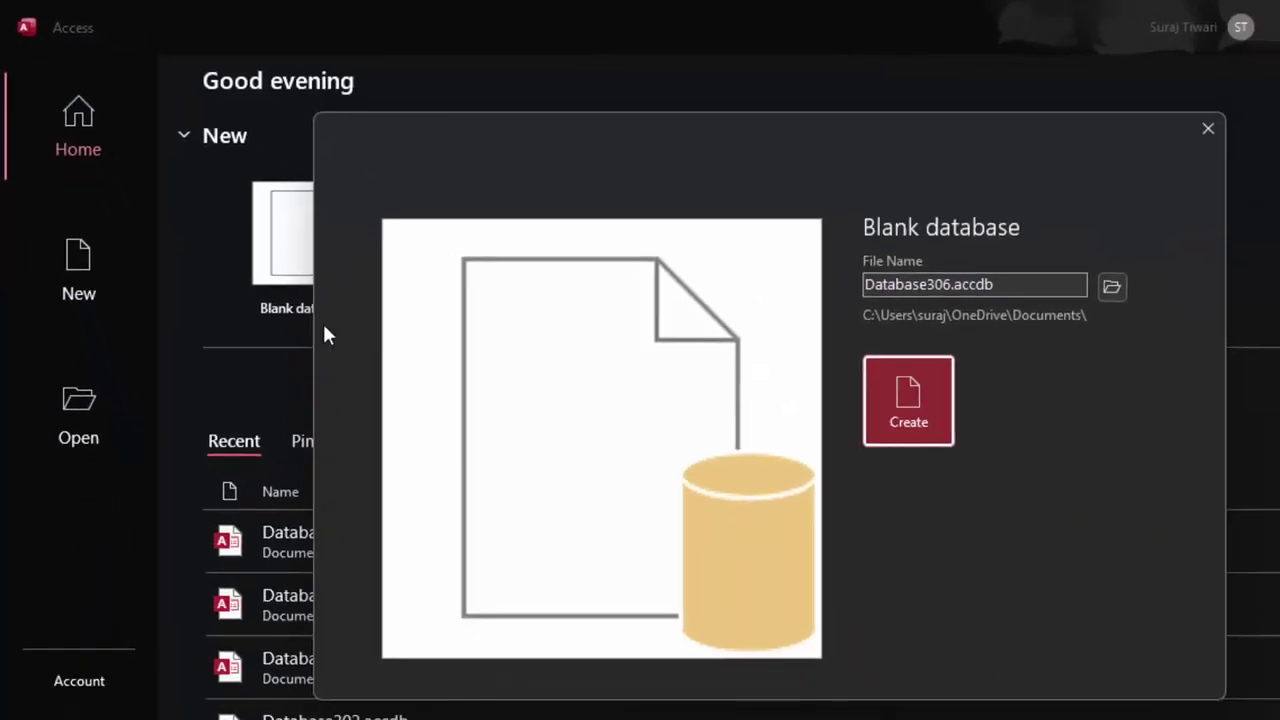
pyautogui.doubleClick(1002, 286)
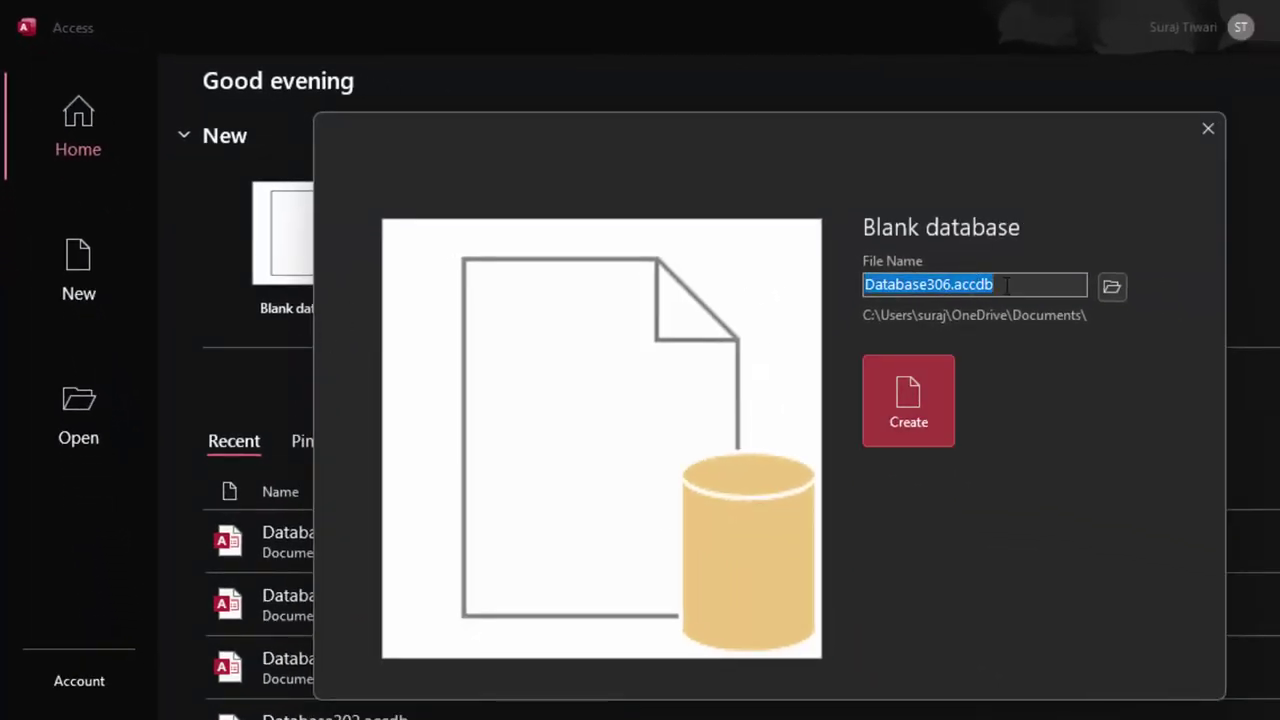
pyautogui.click(1006, 286)
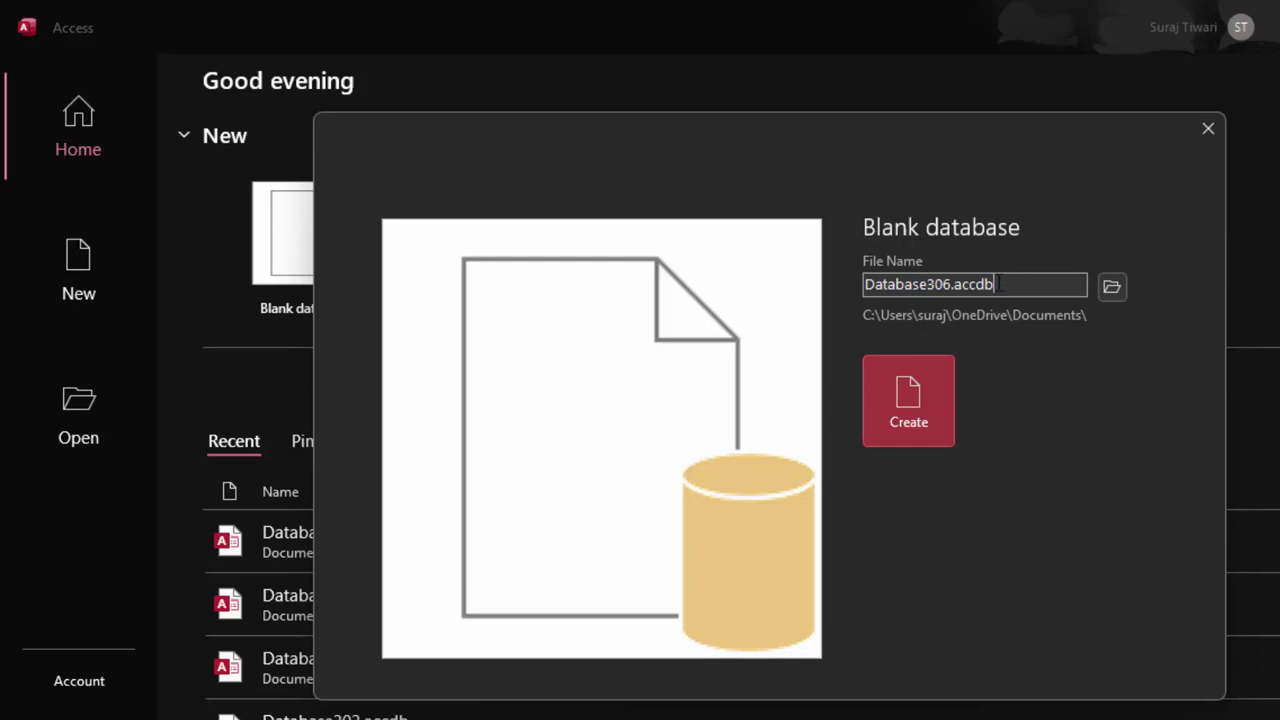
pyautogui.moveTo(999, 284); pyautogui.dragTo(963, 284)
pyautogui.click(992, 286)
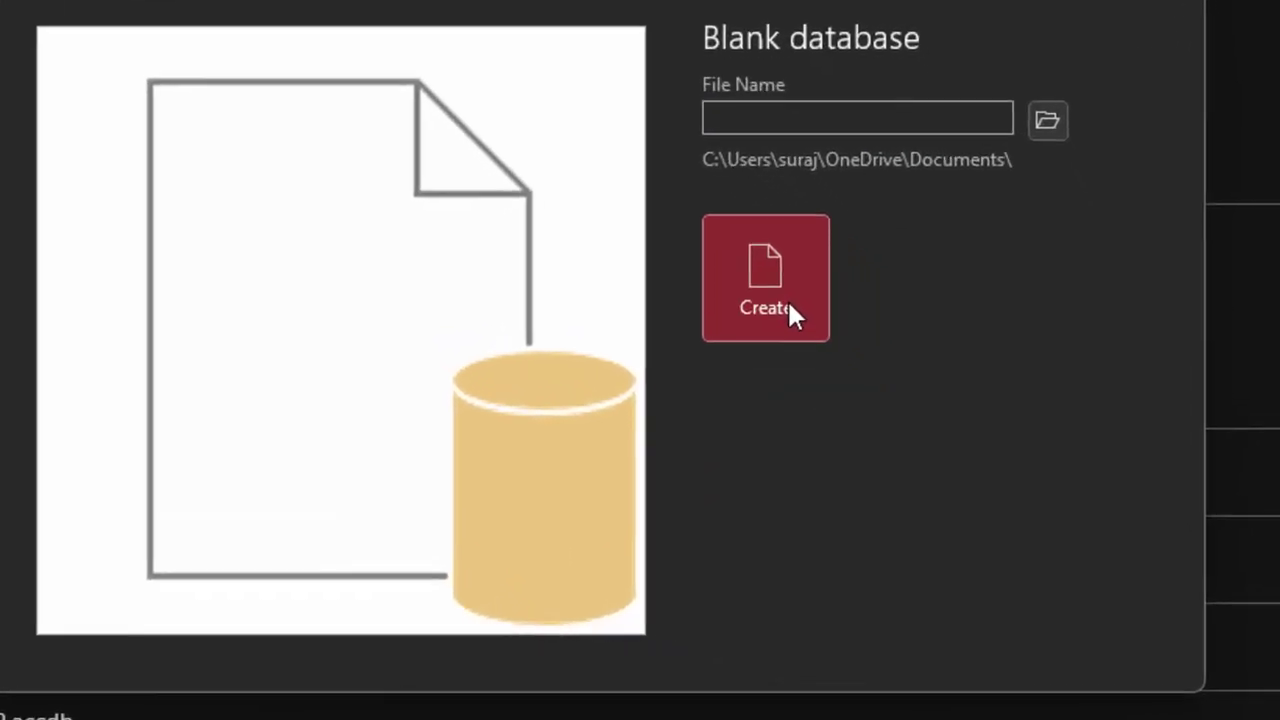
pyautogui.click(926, 421)
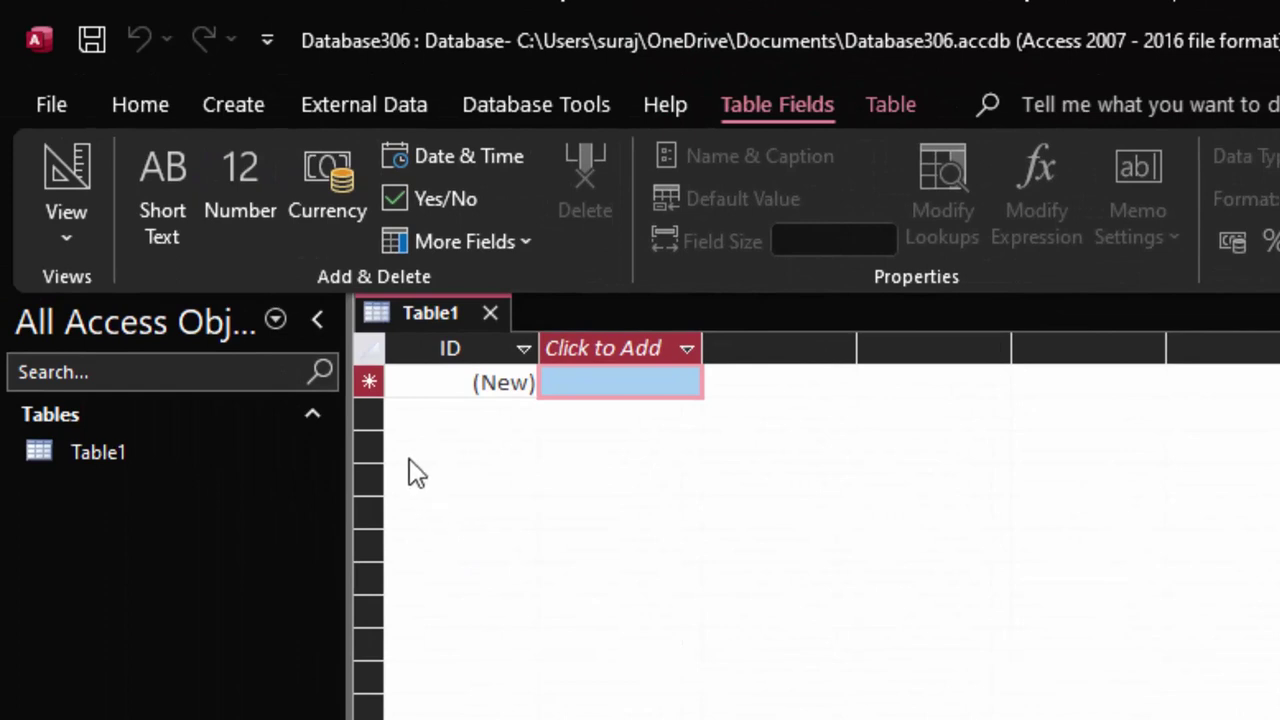
# Step: Switch Table1 to Design View, saving it under the name 'Productt'
pyautogui.click(66, 238)
pyautogui.click(149, 373)
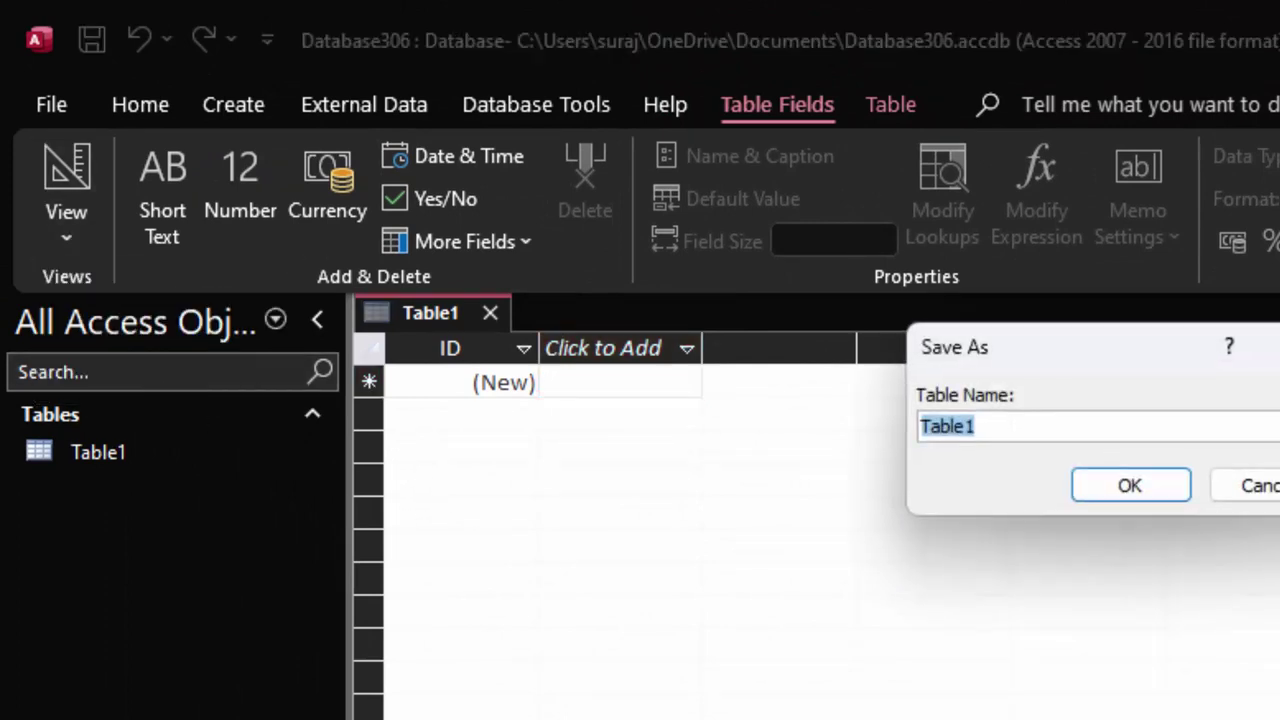
pyautogui.press('BackSpace')
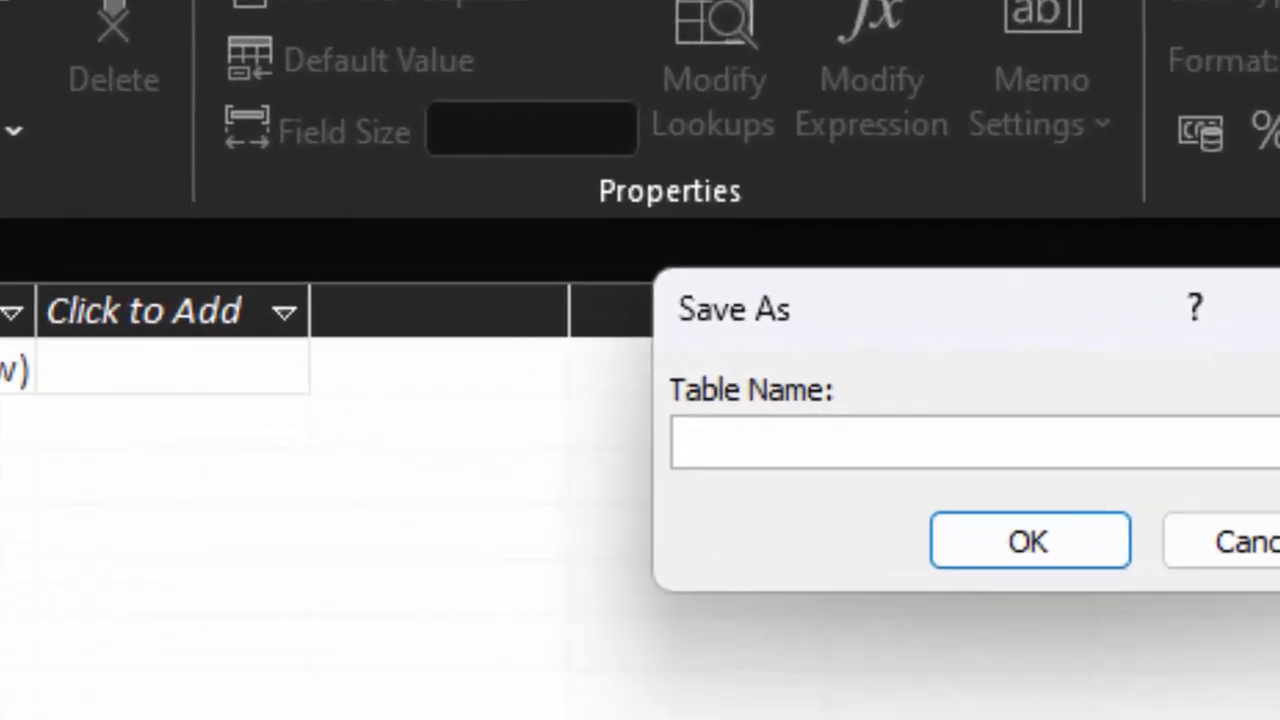
pyautogui.write('Pro')
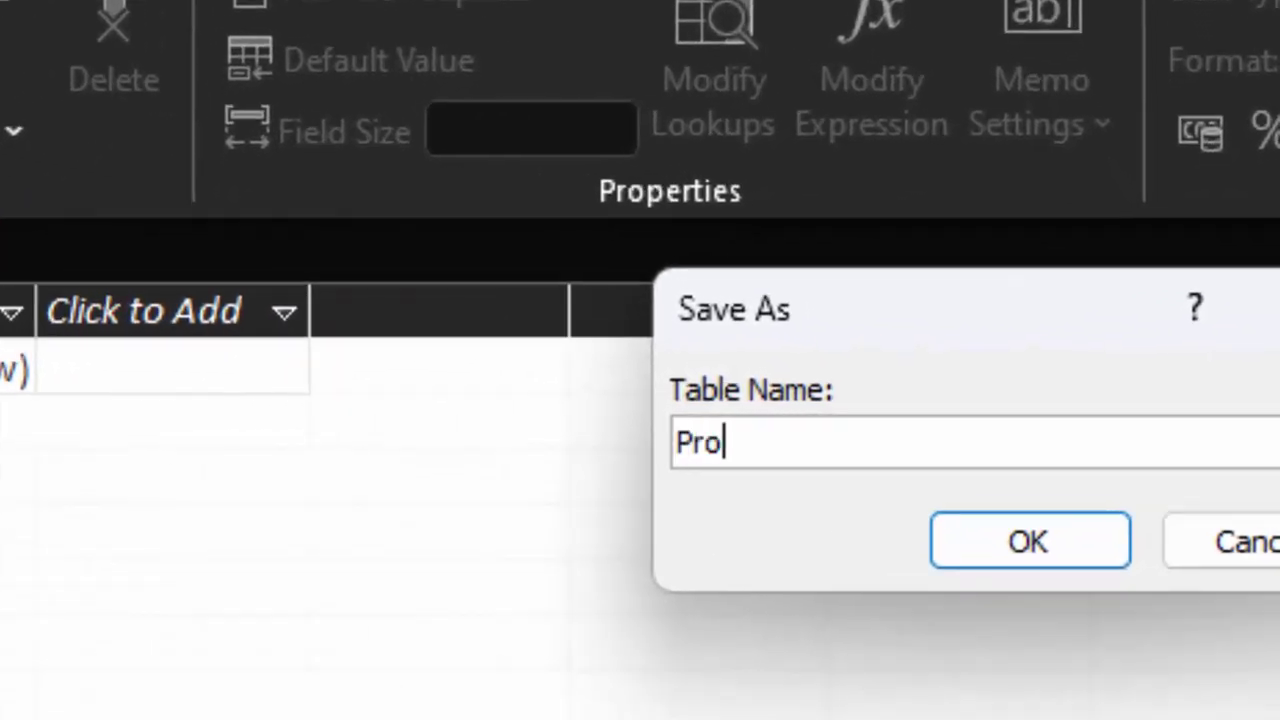
pyautogui.write('ductt')
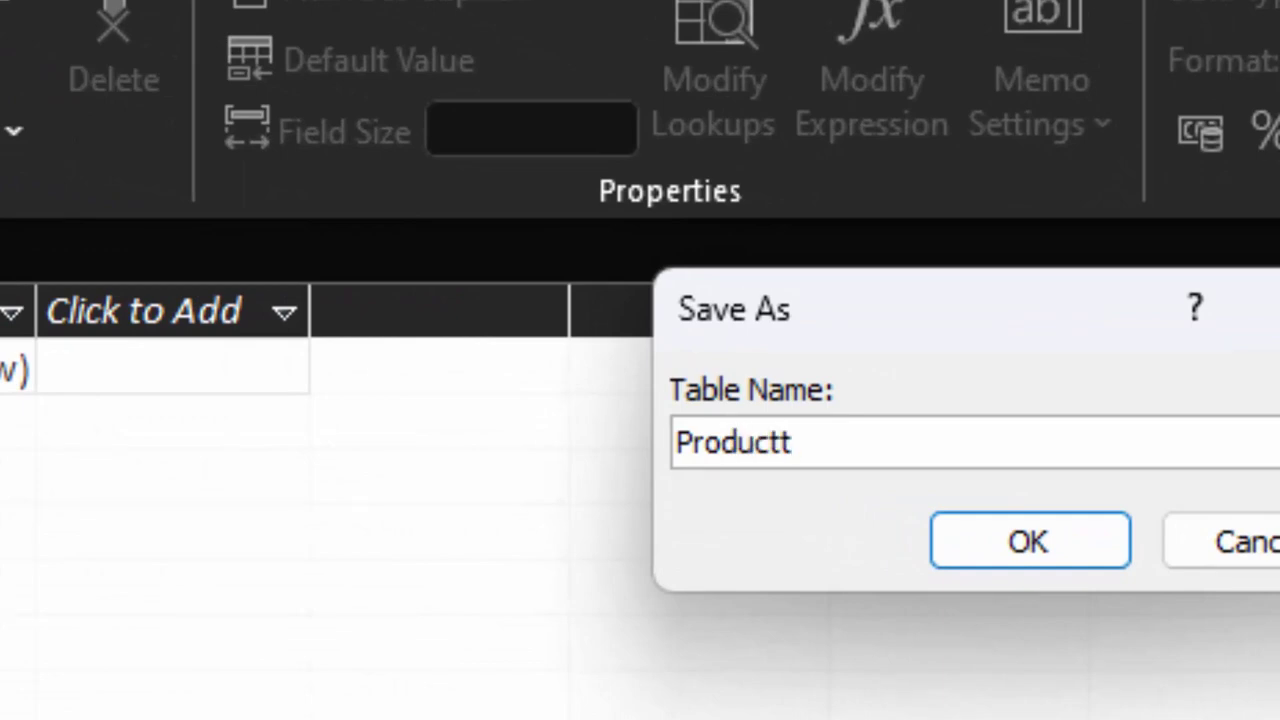
pyautogui.press('Return')
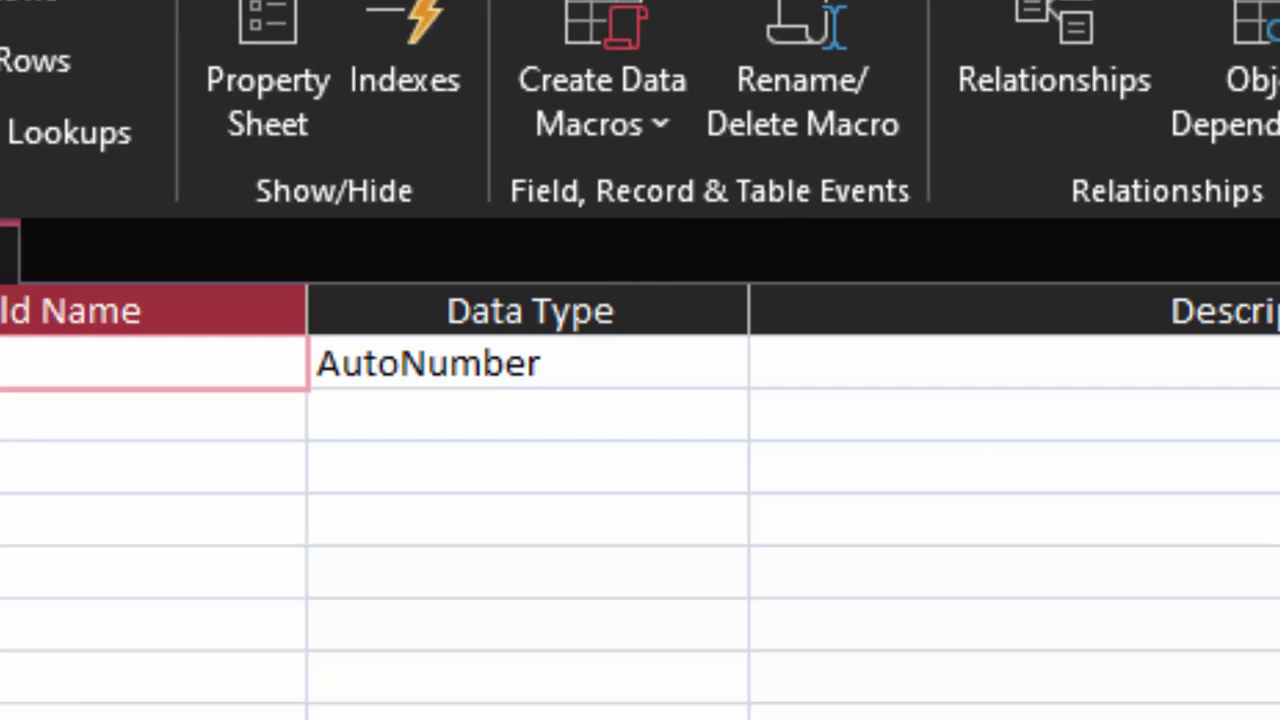
# Step: Add a Product_Name field, keeping its Short Text data type
pyautogui.click(155, 414)
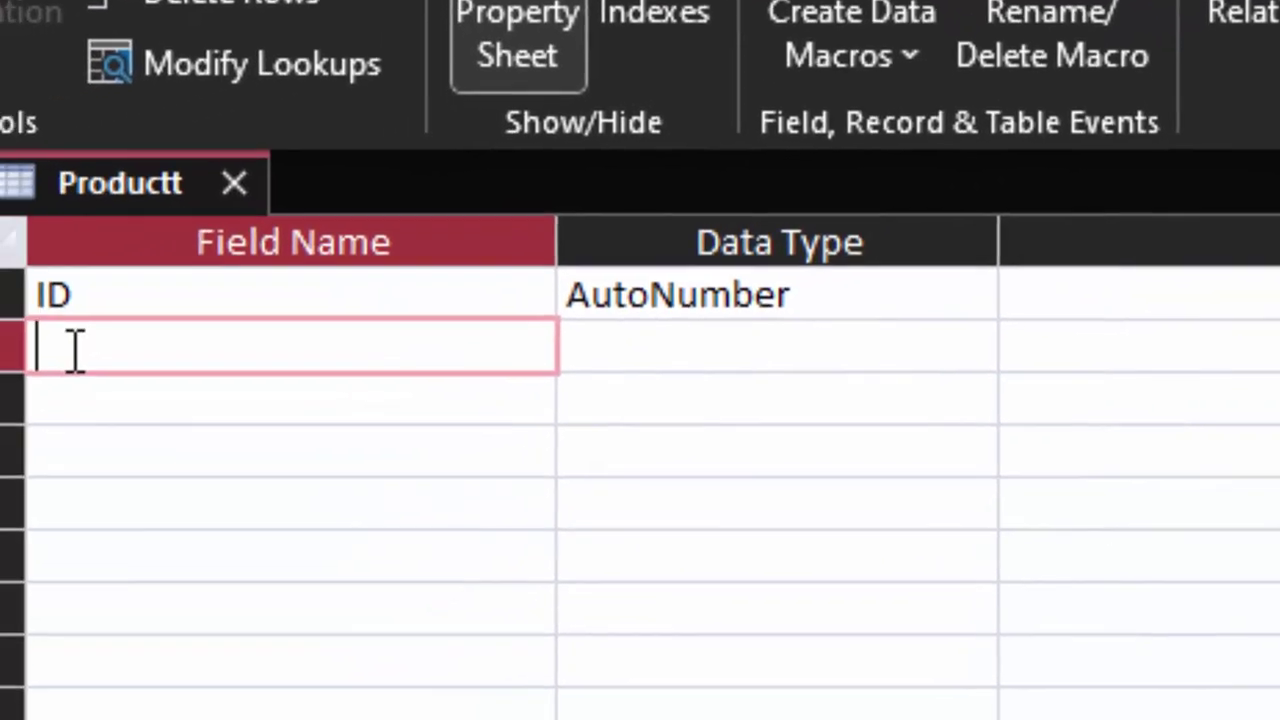
pyautogui.write('Product')
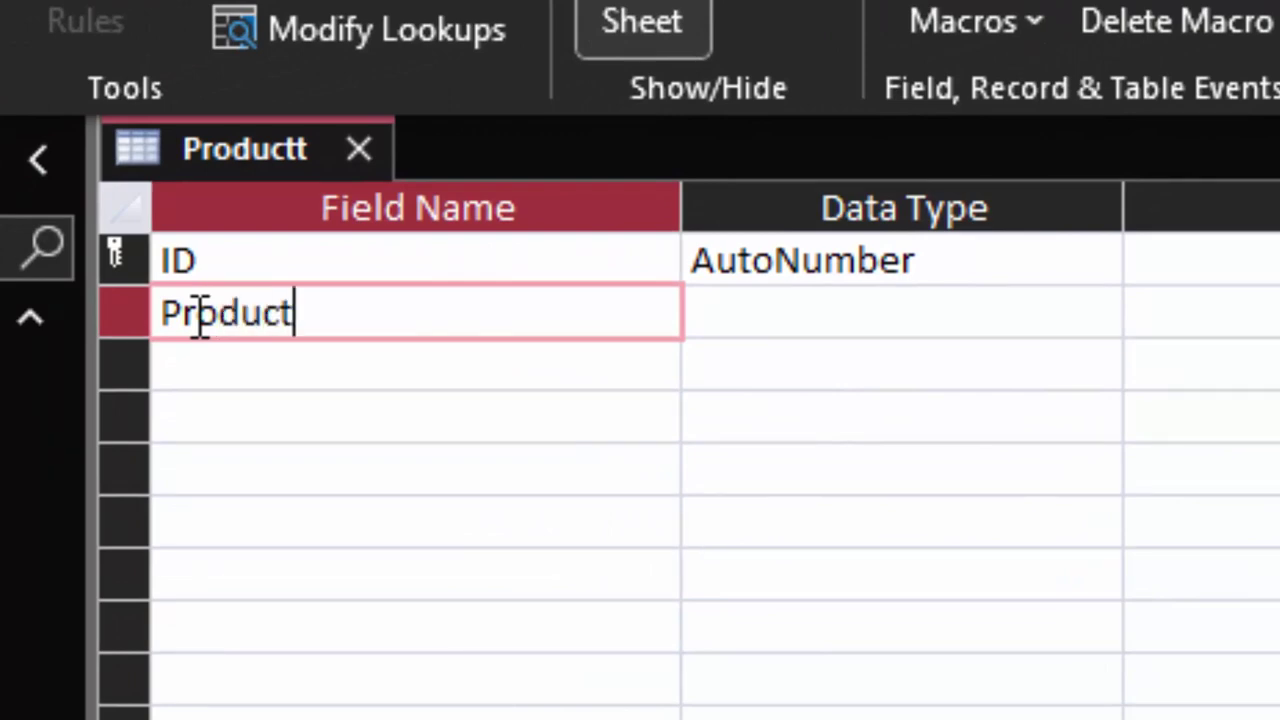
pyautogui.write('_Name')
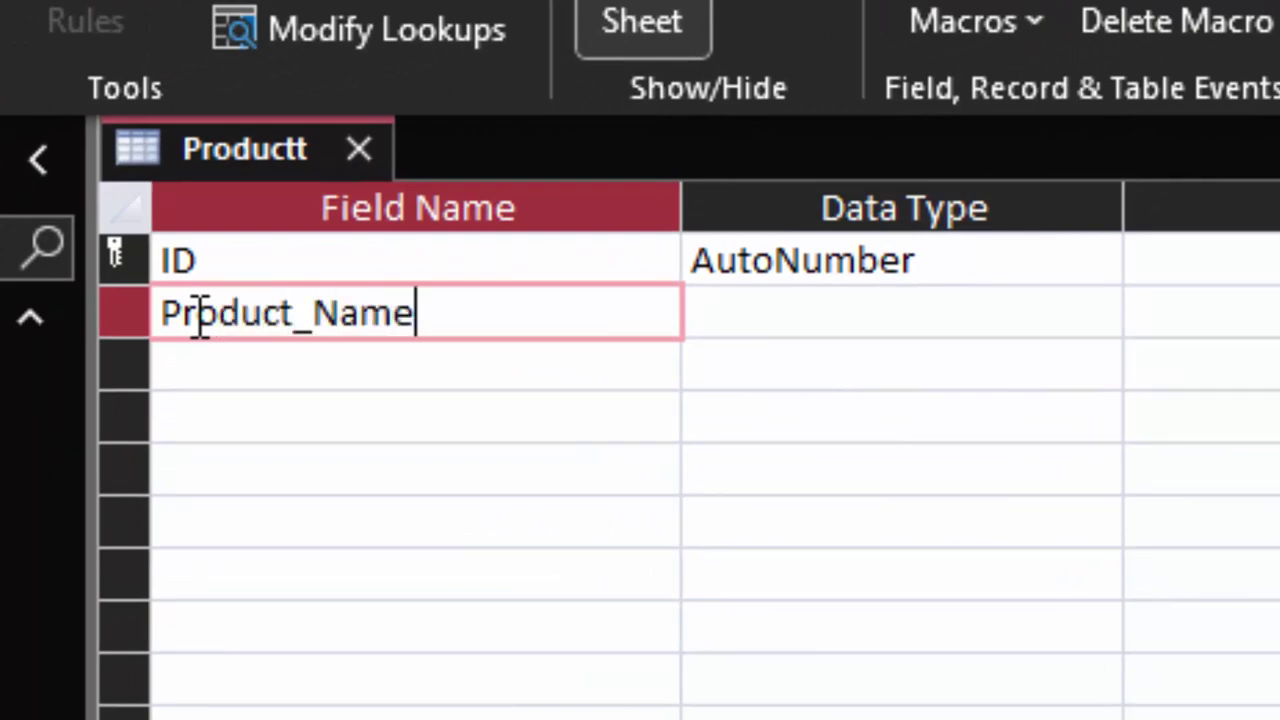
pyautogui.click(755, 315)
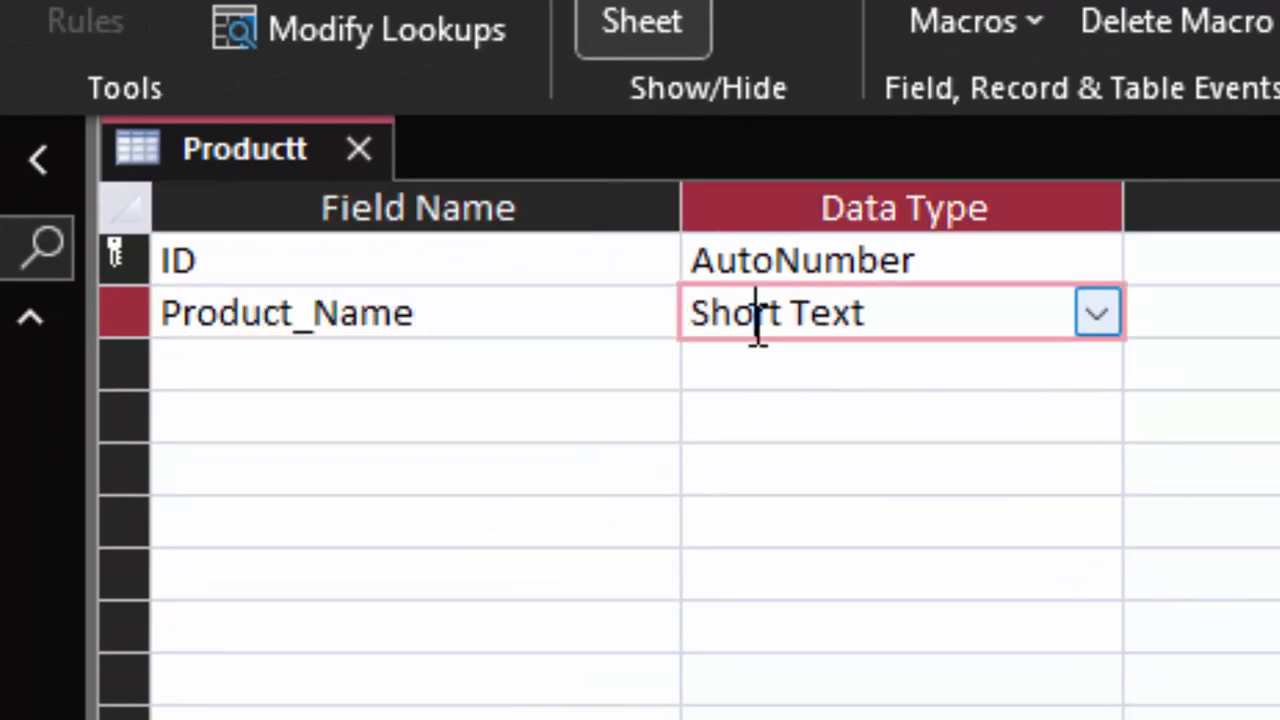
pyautogui.click(1097, 315)
pyautogui.click(1100, 318)
# Step: Add a Price field with the Currency data type
pyautogui.click(345, 377)
pyautogui.write('P')
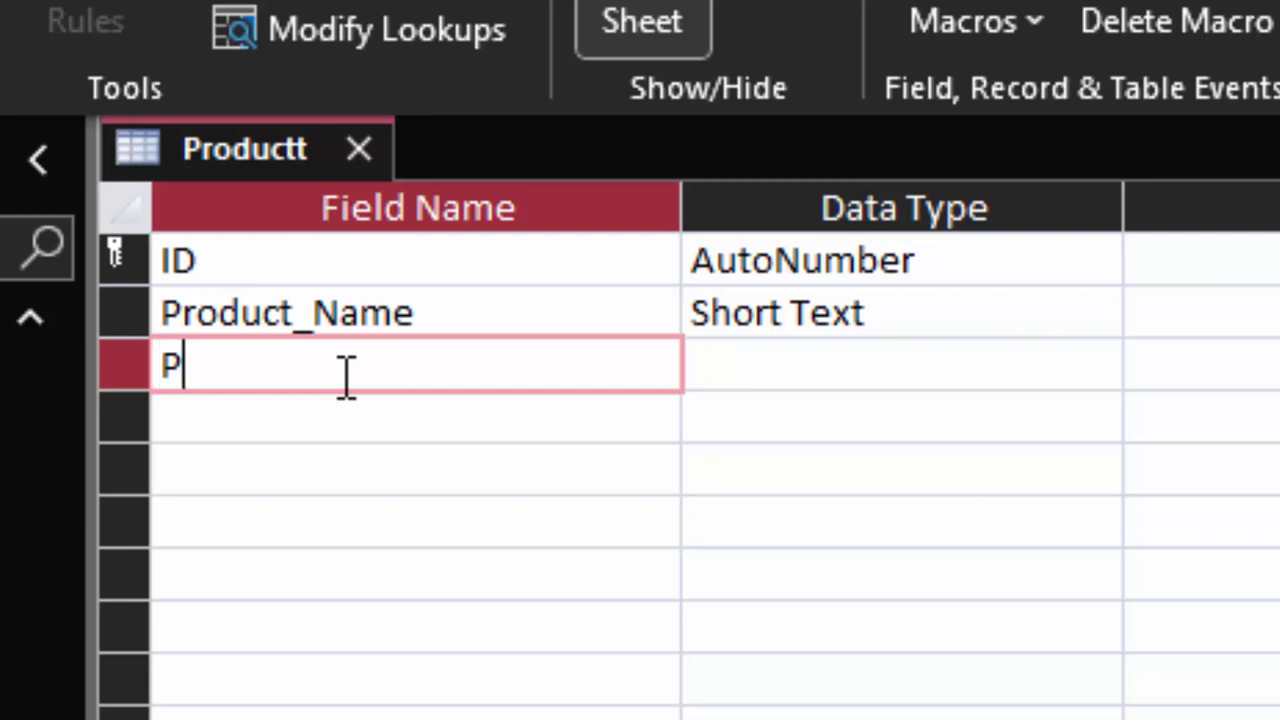
pyautogui.write('rice')
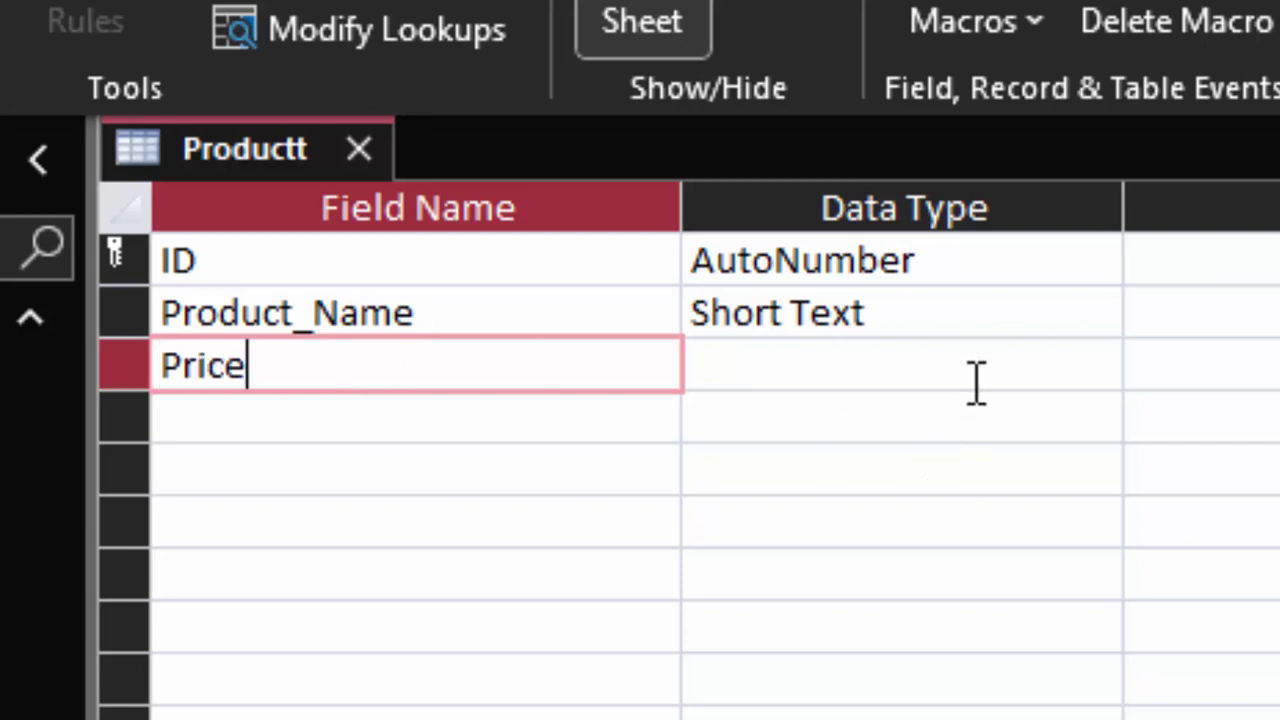
pyautogui.click(985, 370)
pyautogui.click(1097, 368)
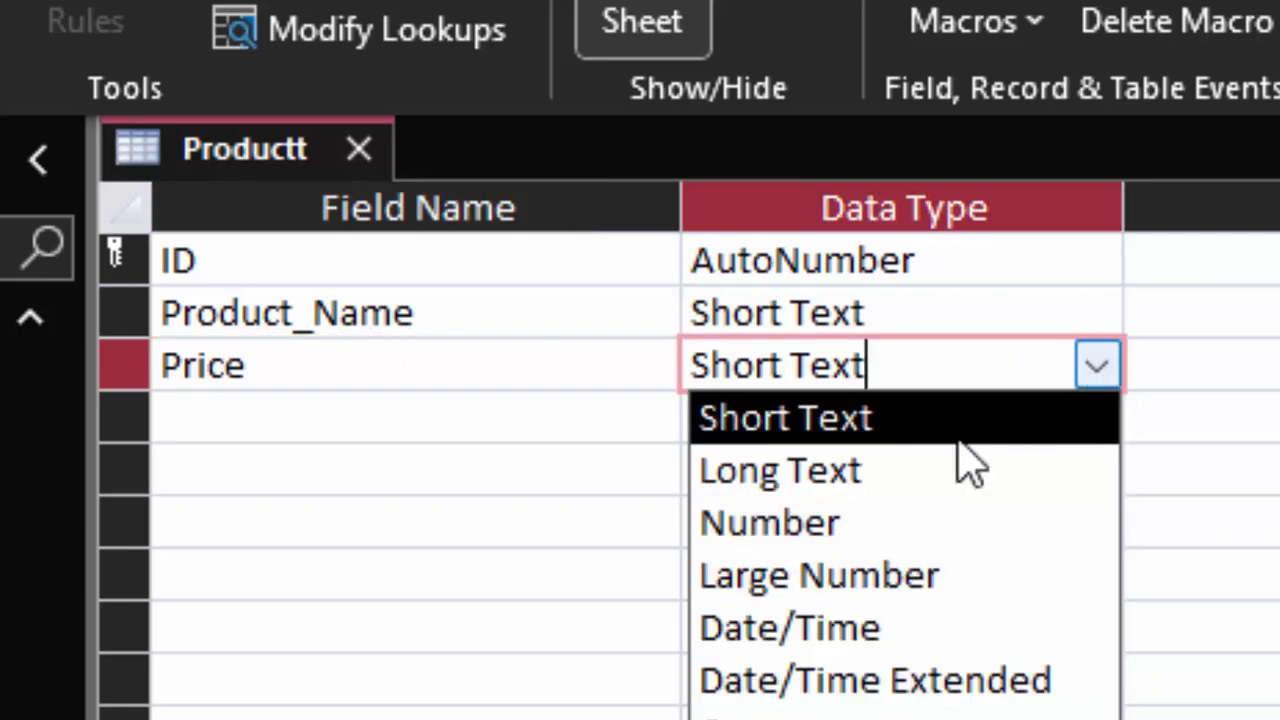
pyautogui.click(860, 714)
# Step: Add a Qty field with the Number data type
pyautogui.click(249, 422)
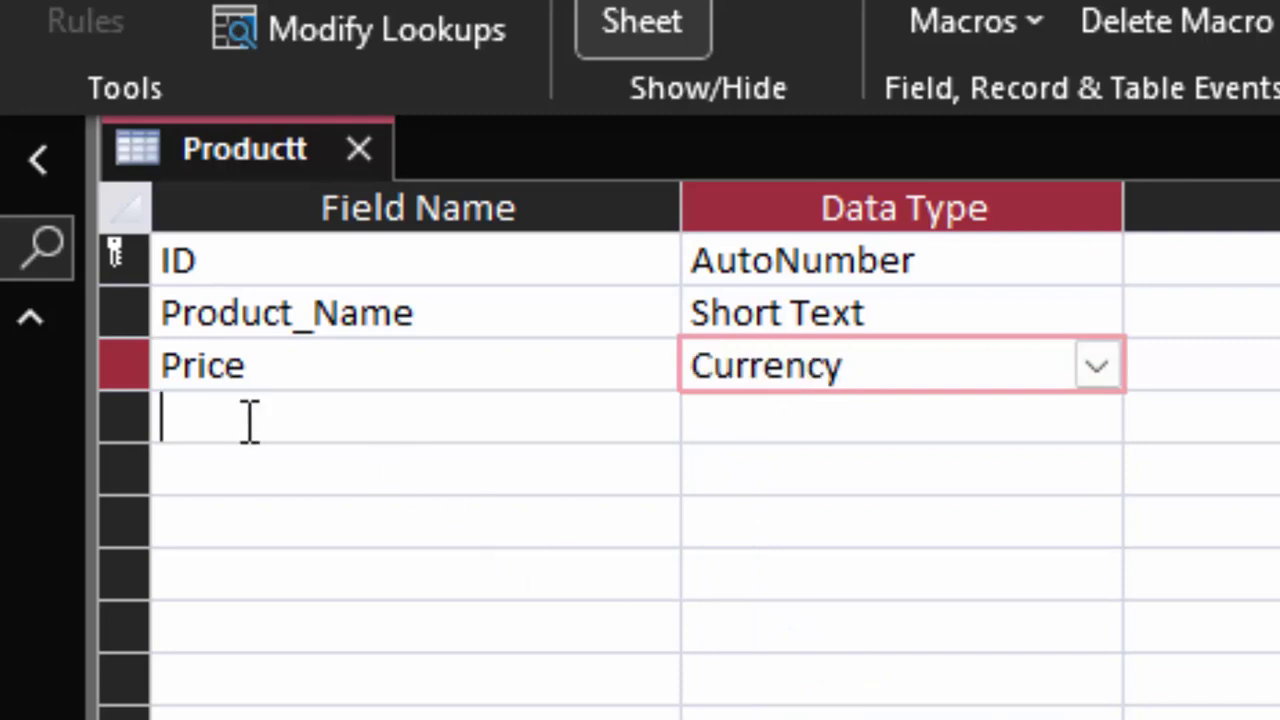
pyautogui.write('Q')
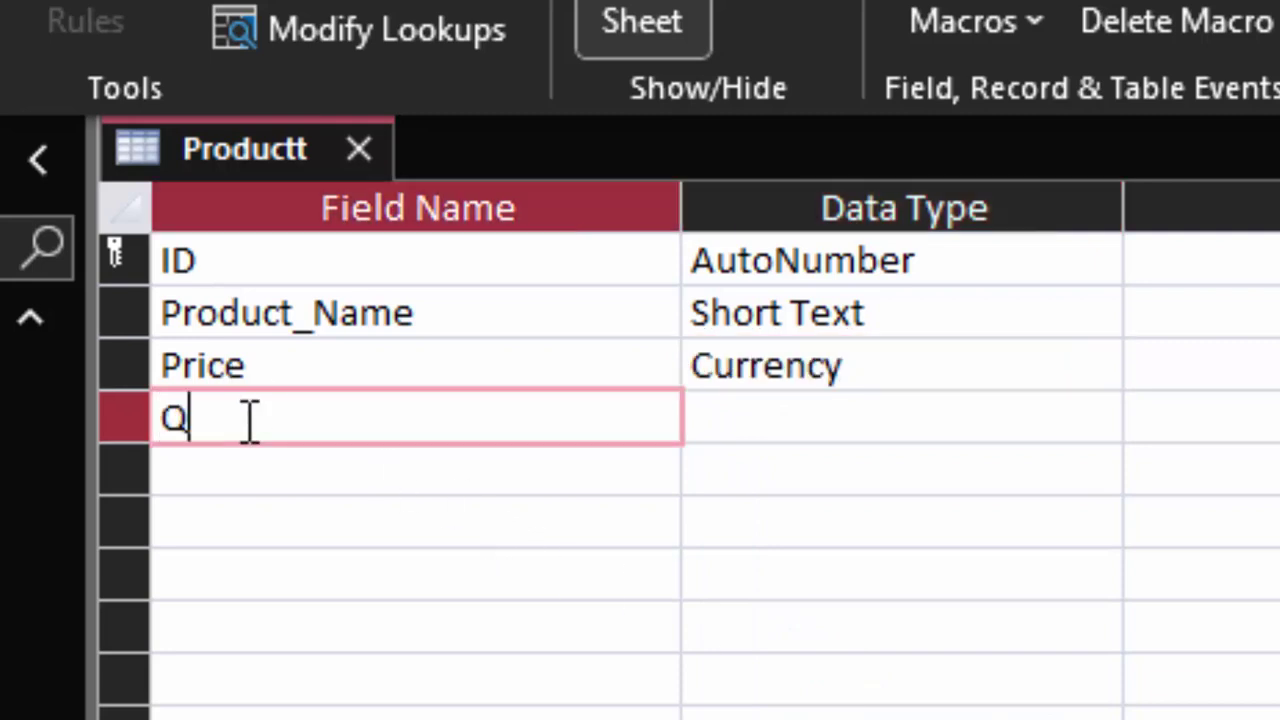
pyautogui.write('ty')
pyautogui.press('Tab')
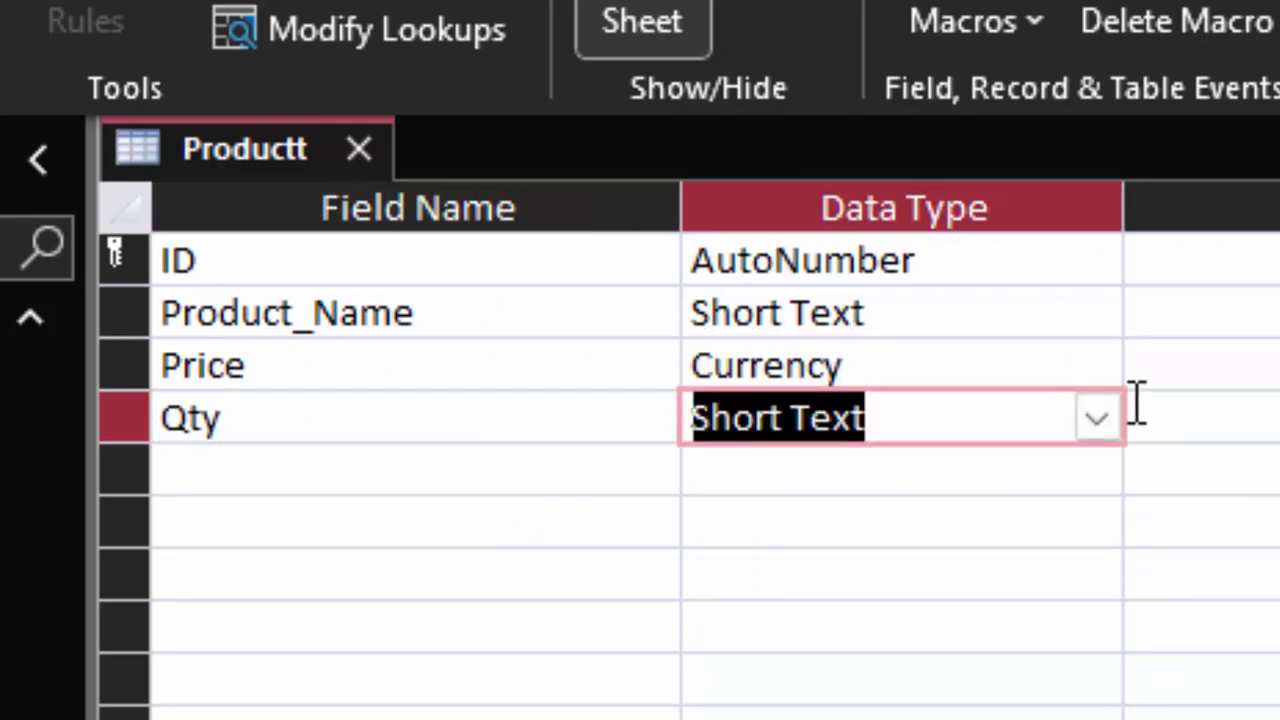
pyautogui.click(1100, 420)
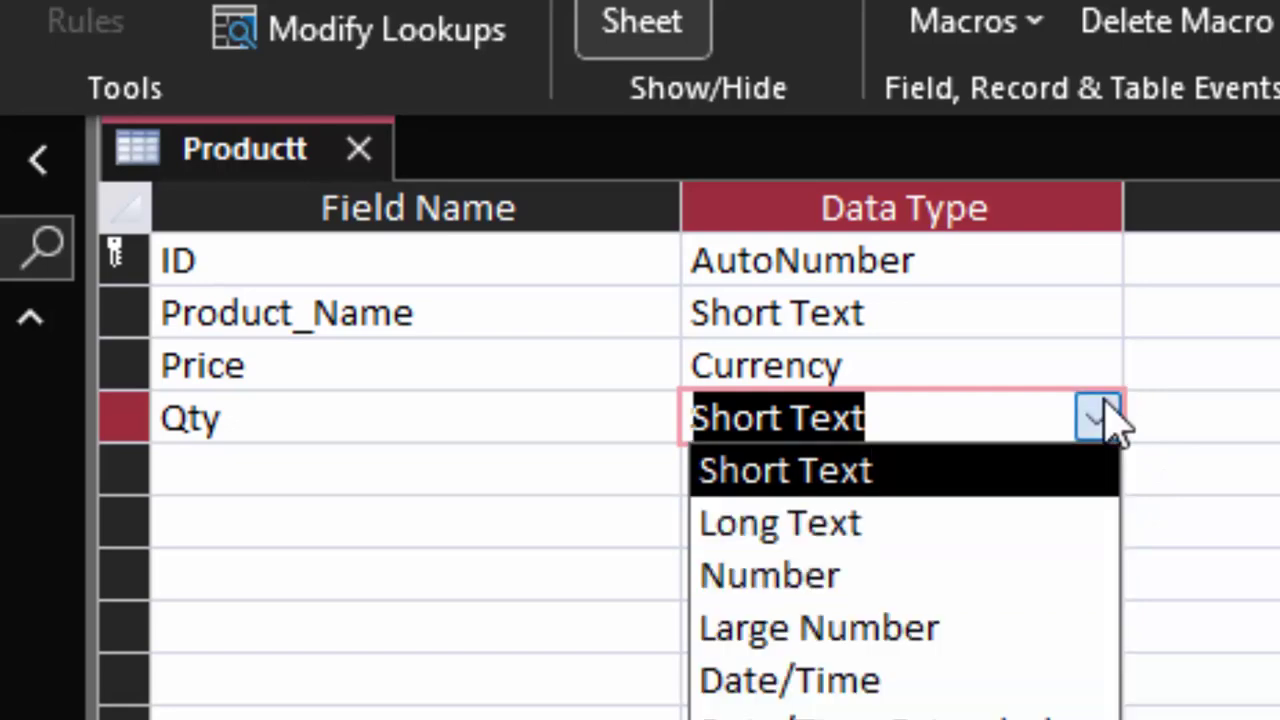
pyautogui.click(955, 575)
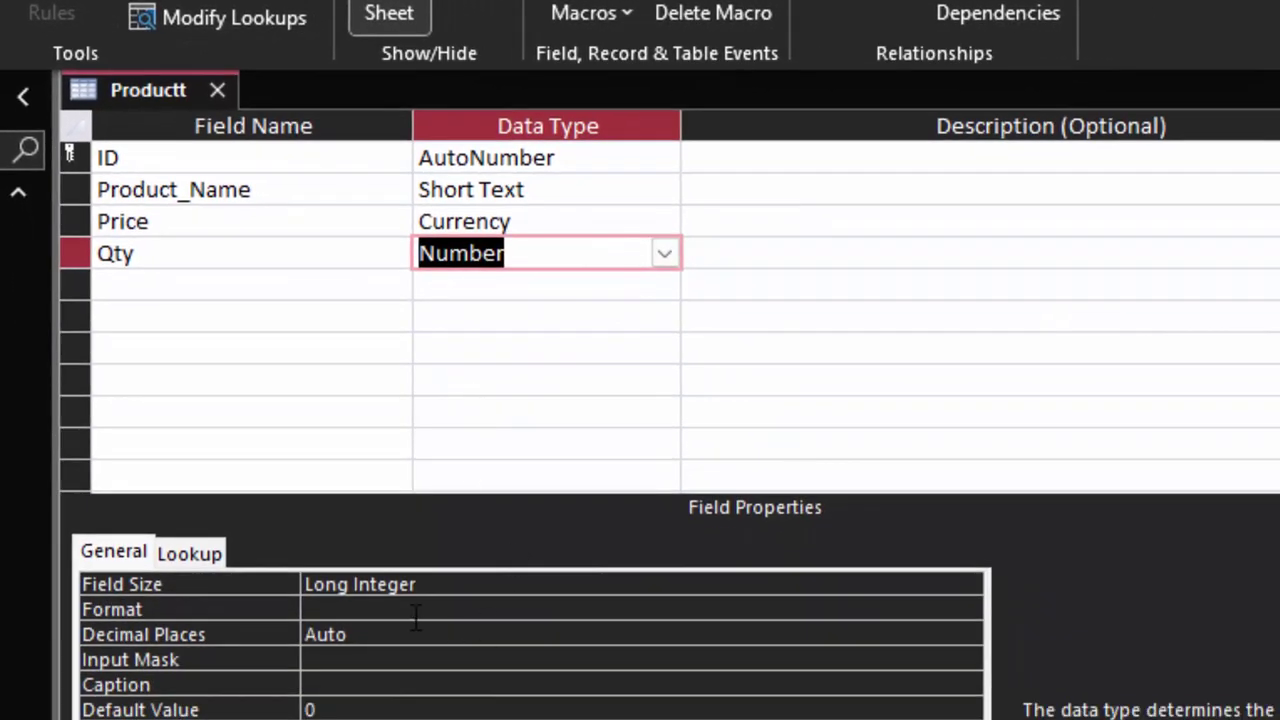
# Step: Change the Qty field size from Long Integer to Double
pyautogui.click(428, 584)
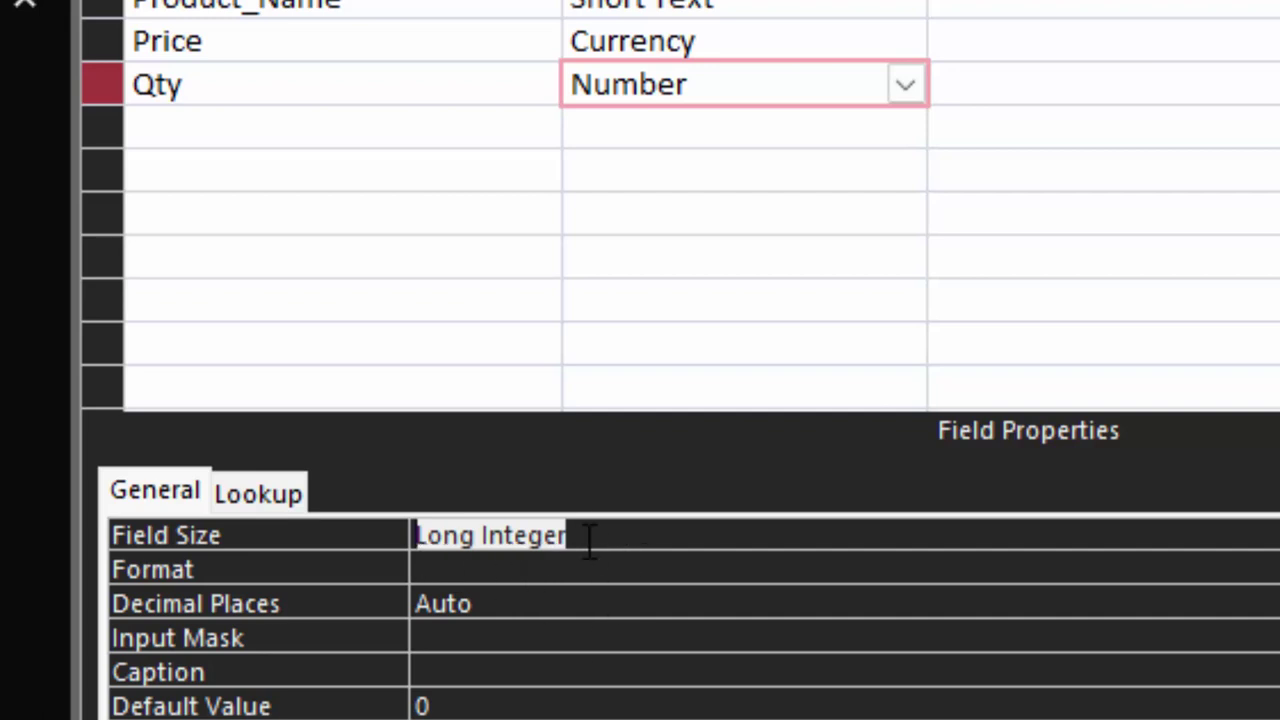
pyautogui.press('BackSpace')
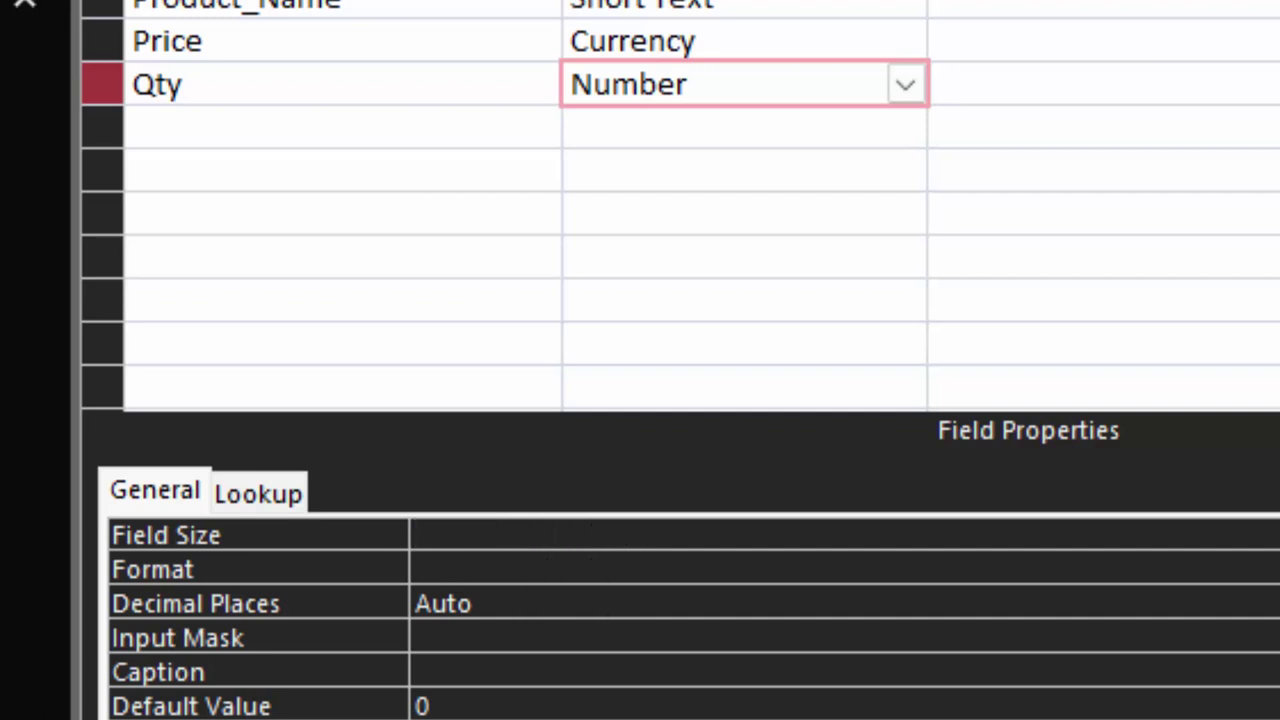
pyautogui.write('double')
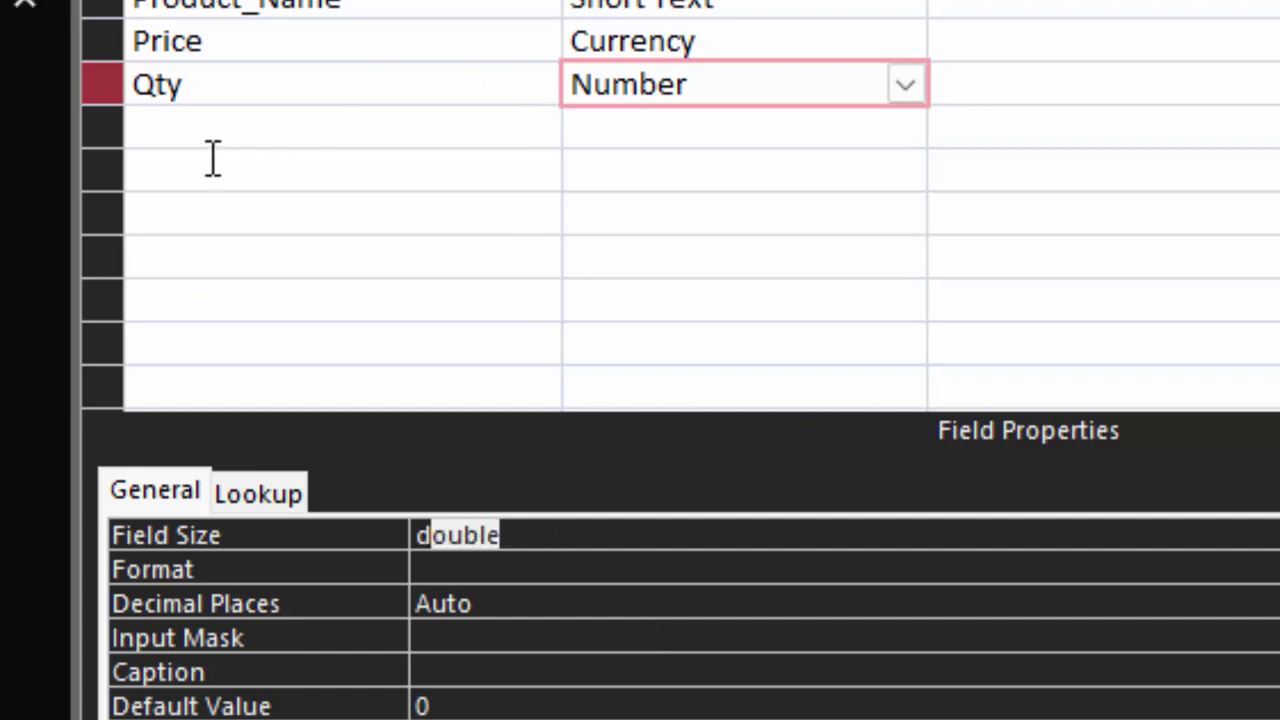
pyautogui.click(214, 123)
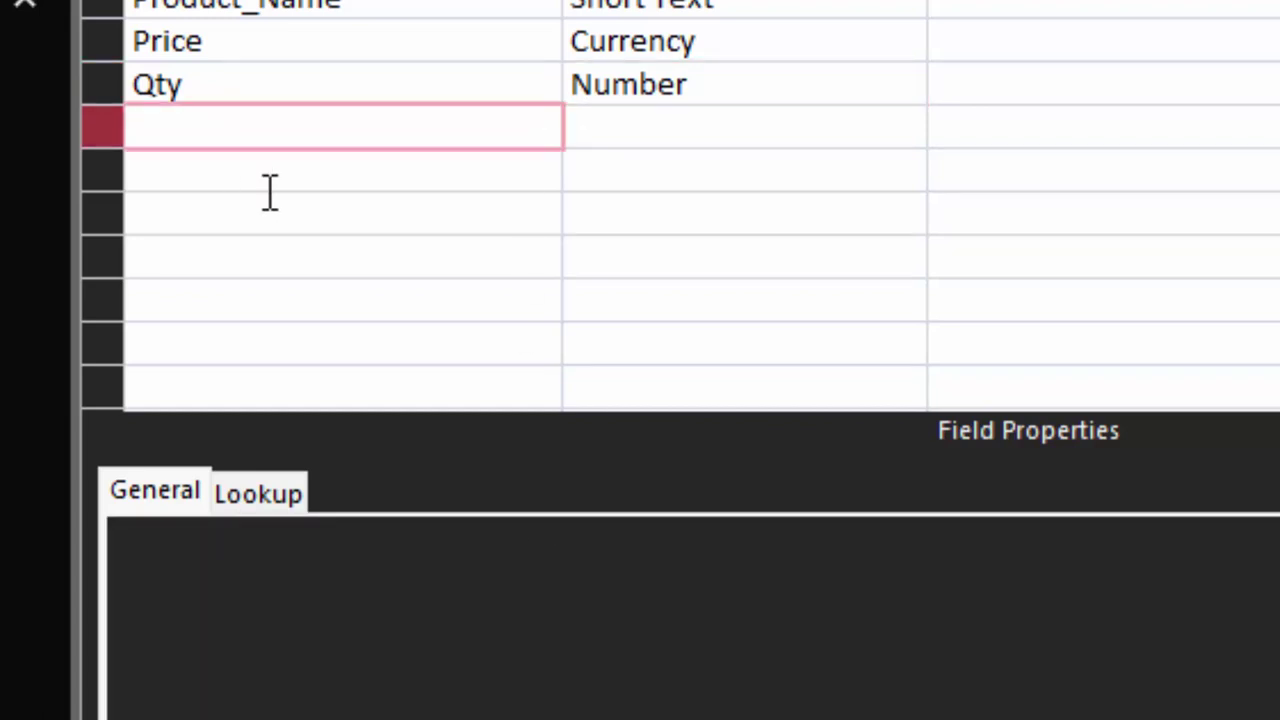
# Step: Add a Total field with the Number data type
pyautogui.write('Tota')
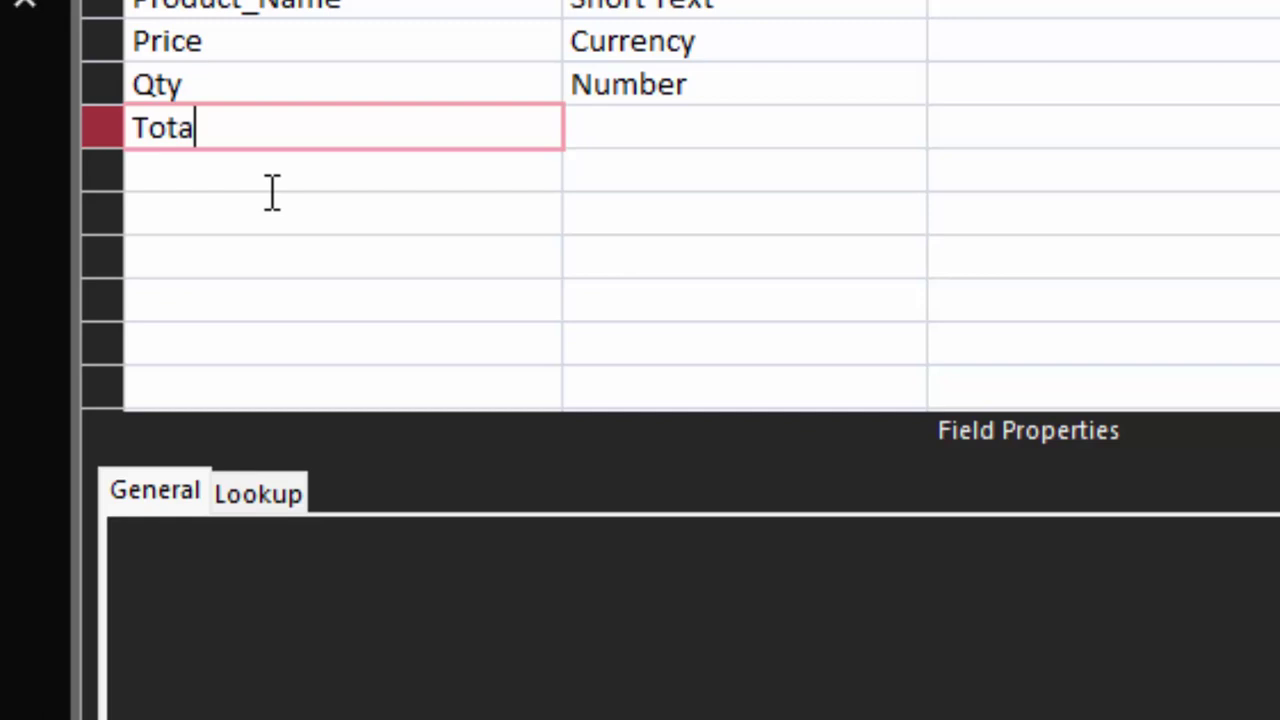
pyautogui.write('l')
pyautogui.click(676, 132)
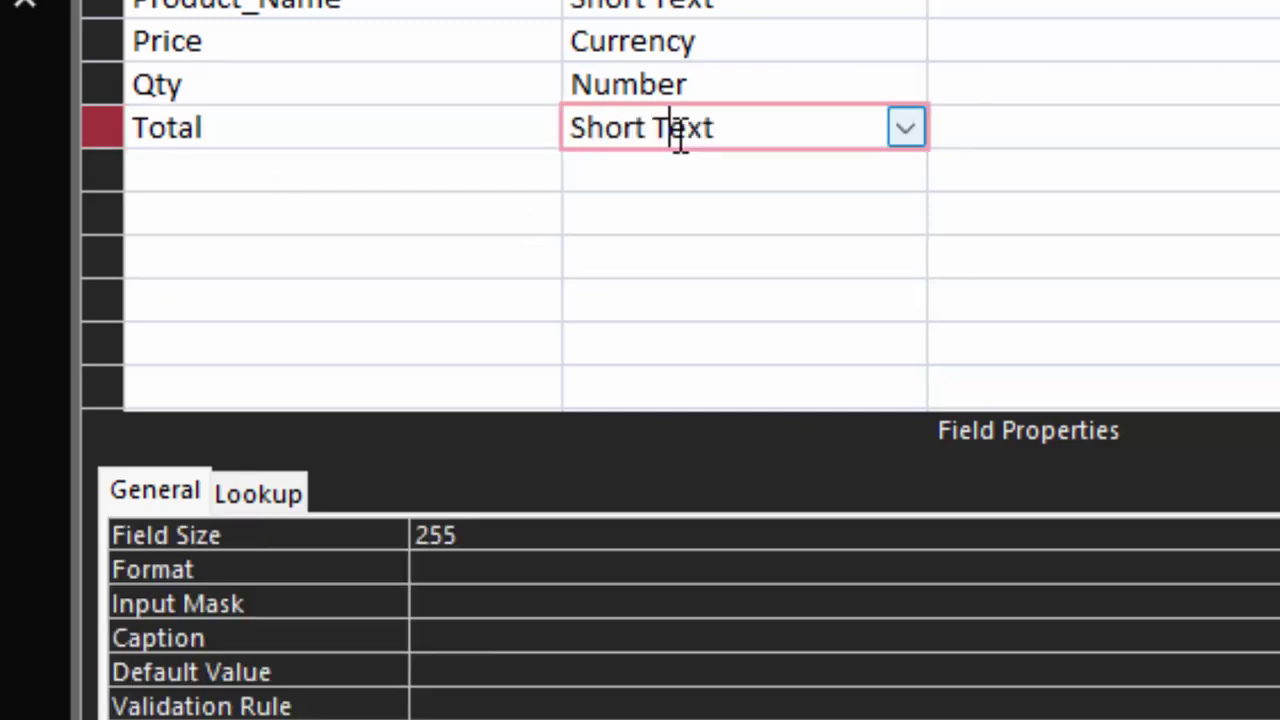
pyautogui.click(906, 130)
pyautogui.click(811, 256)
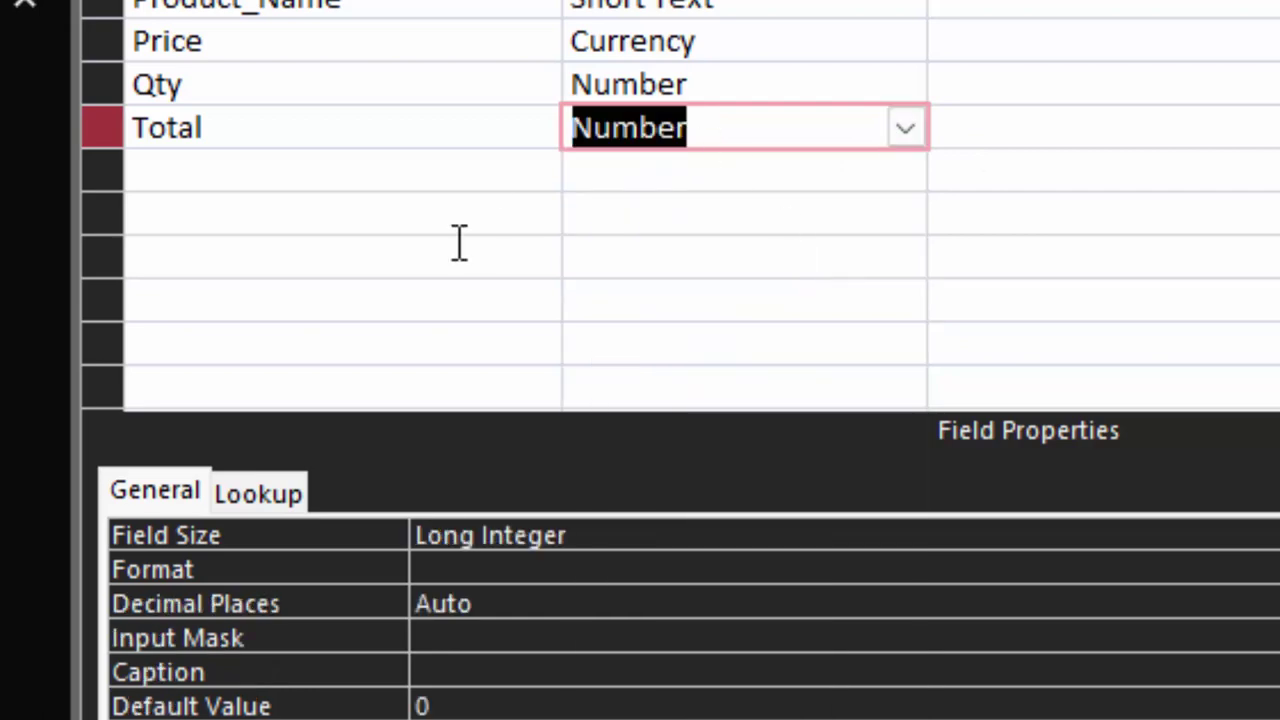
# Step: Add a Tax field below Total, also of Number type
pyautogui.click(272, 172)
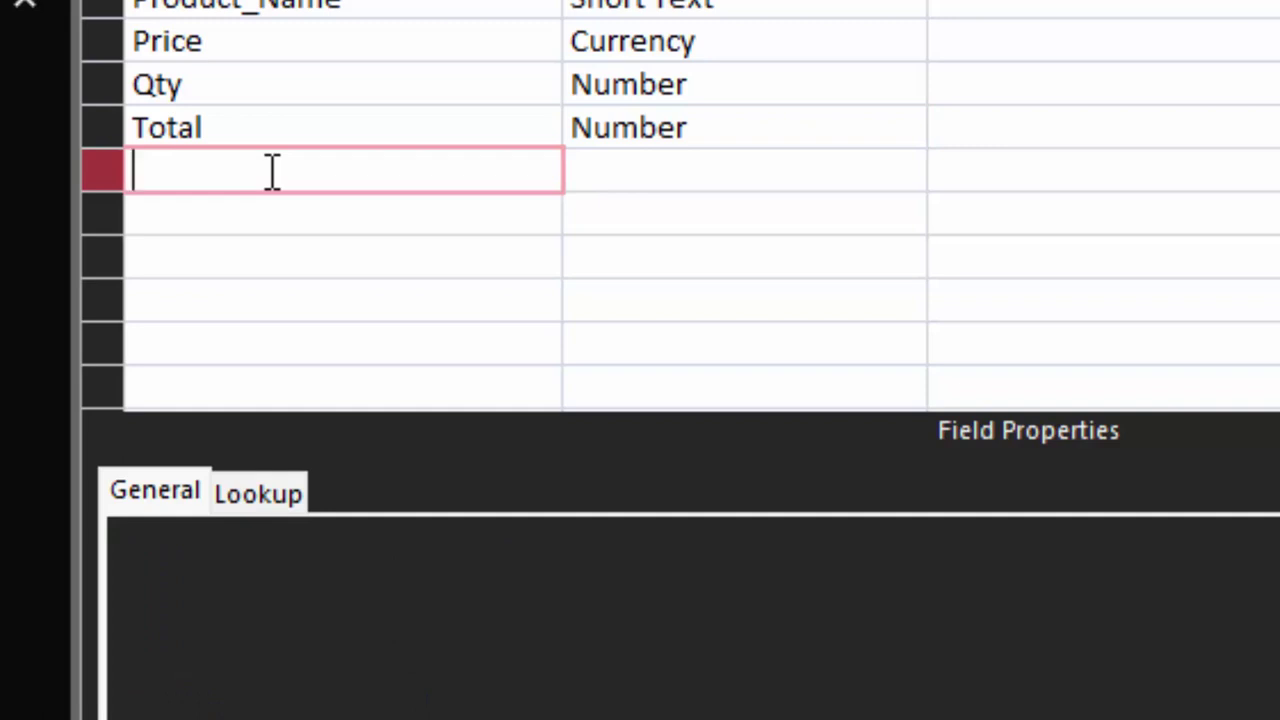
pyautogui.write('Ta')
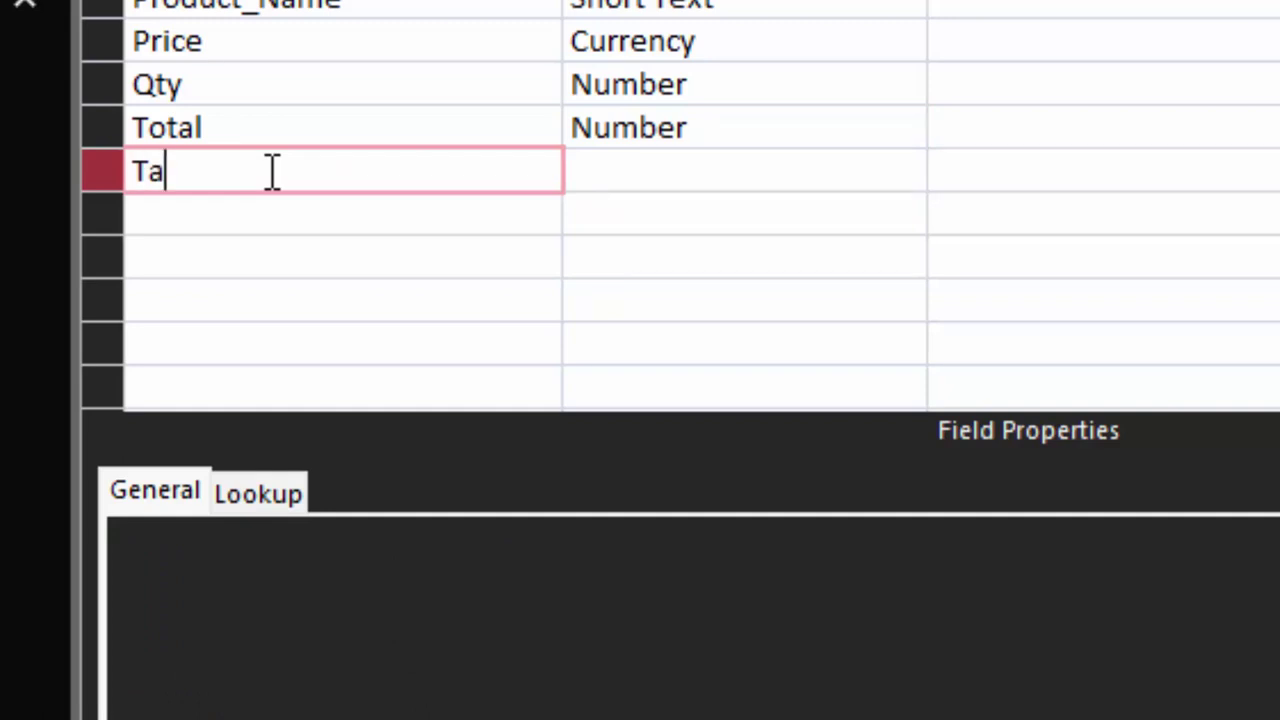
pyautogui.write('x')
pyautogui.press('Tab')
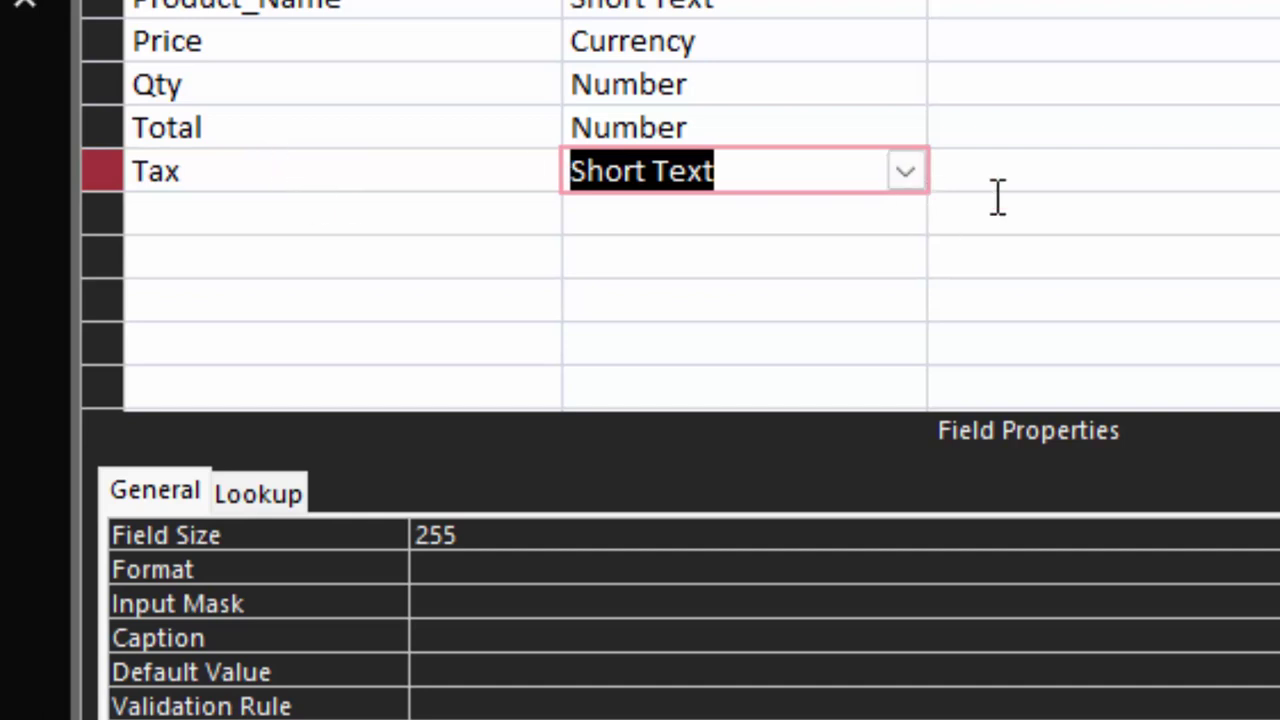
pyautogui.click(906, 172)
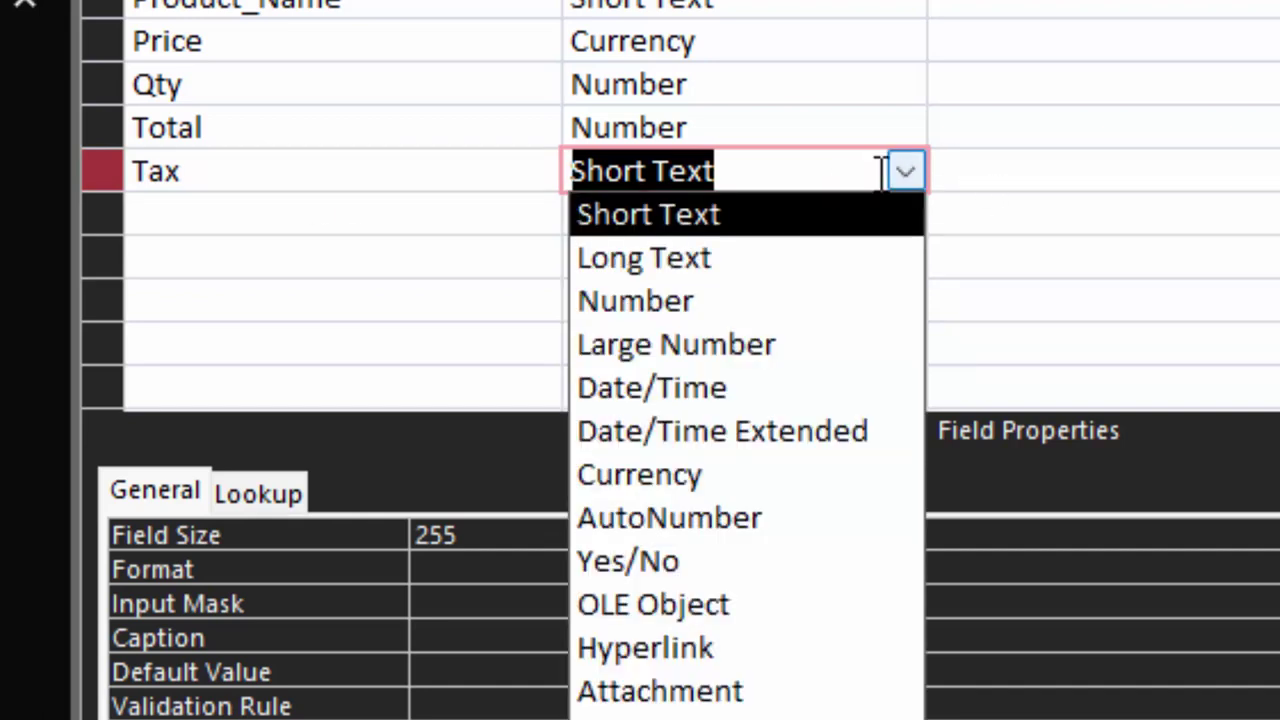
pyautogui.click(770, 302)
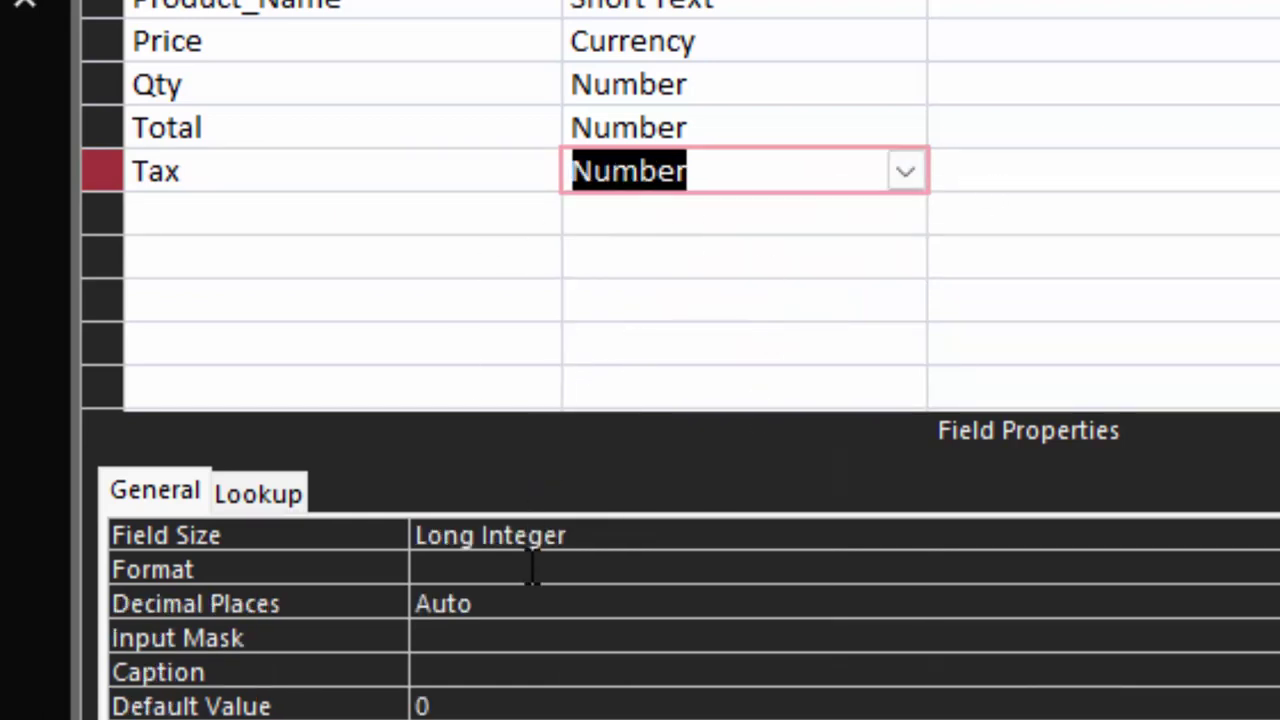
# Step: Set the Tax field size to Double
pyautogui.click(580, 540)
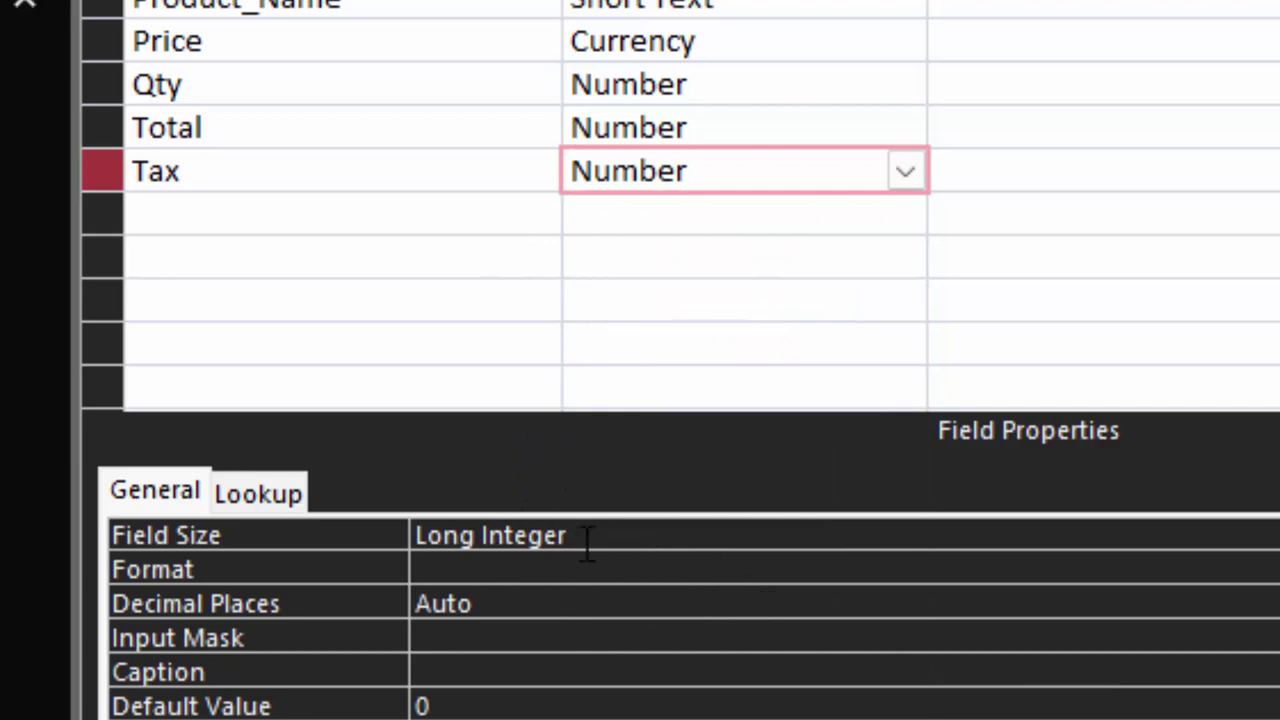
pyautogui.press('BackSpace')
pyautogui.write('double')
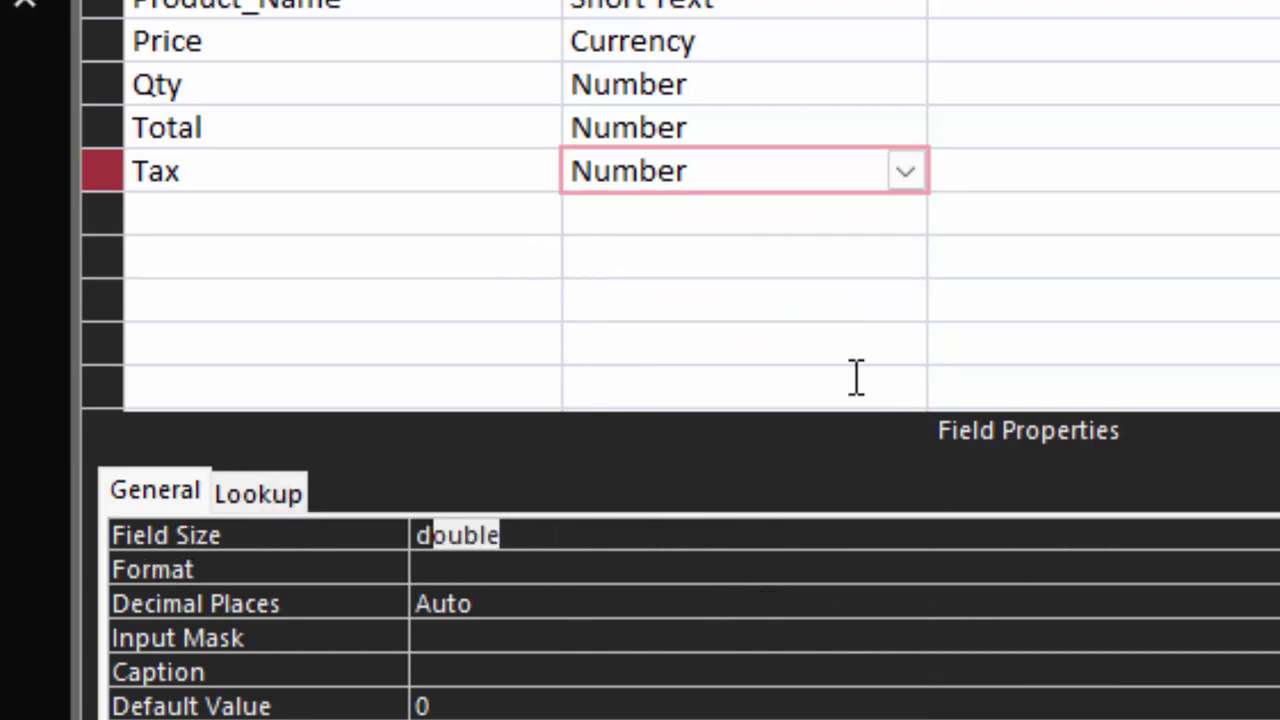
pyautogui.press('Return')
pyautogui.click(357, 172)
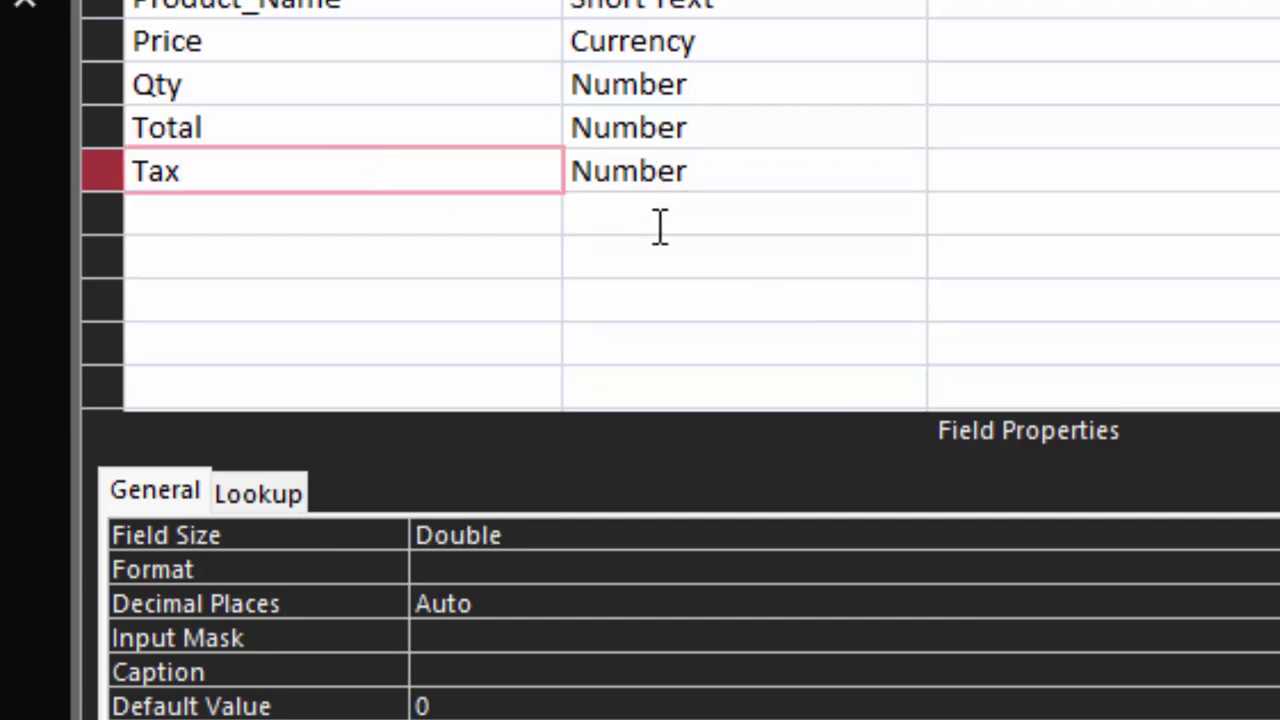
# Step: Give the Tax field the Percent display format
pyautogui.click(720, 171)
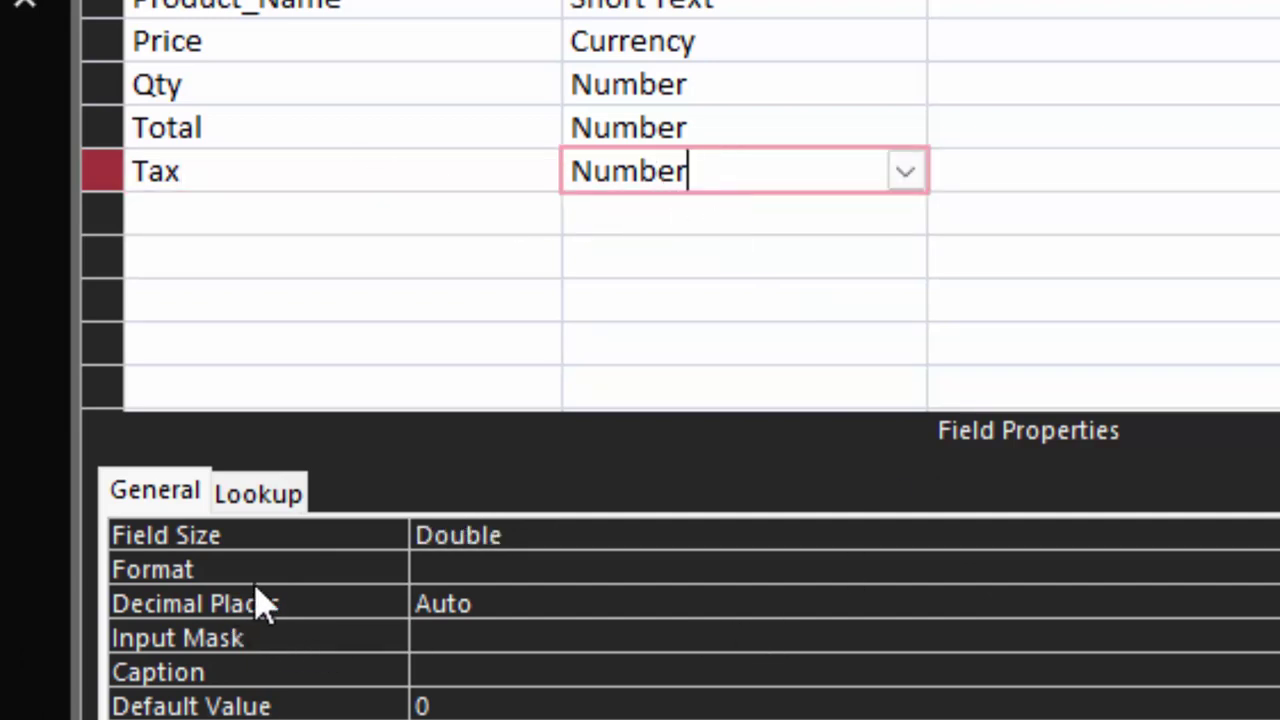
pyautogui.click(554, 567)
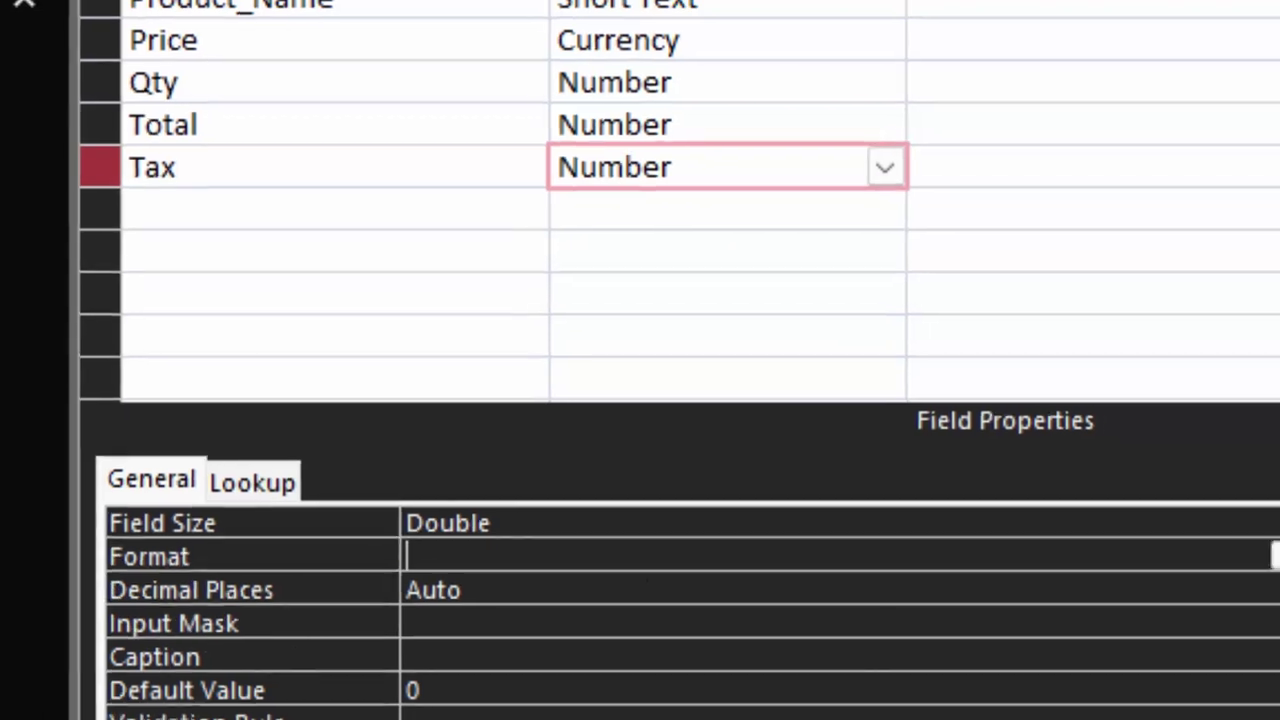
pyautogui.click(1174, 508)
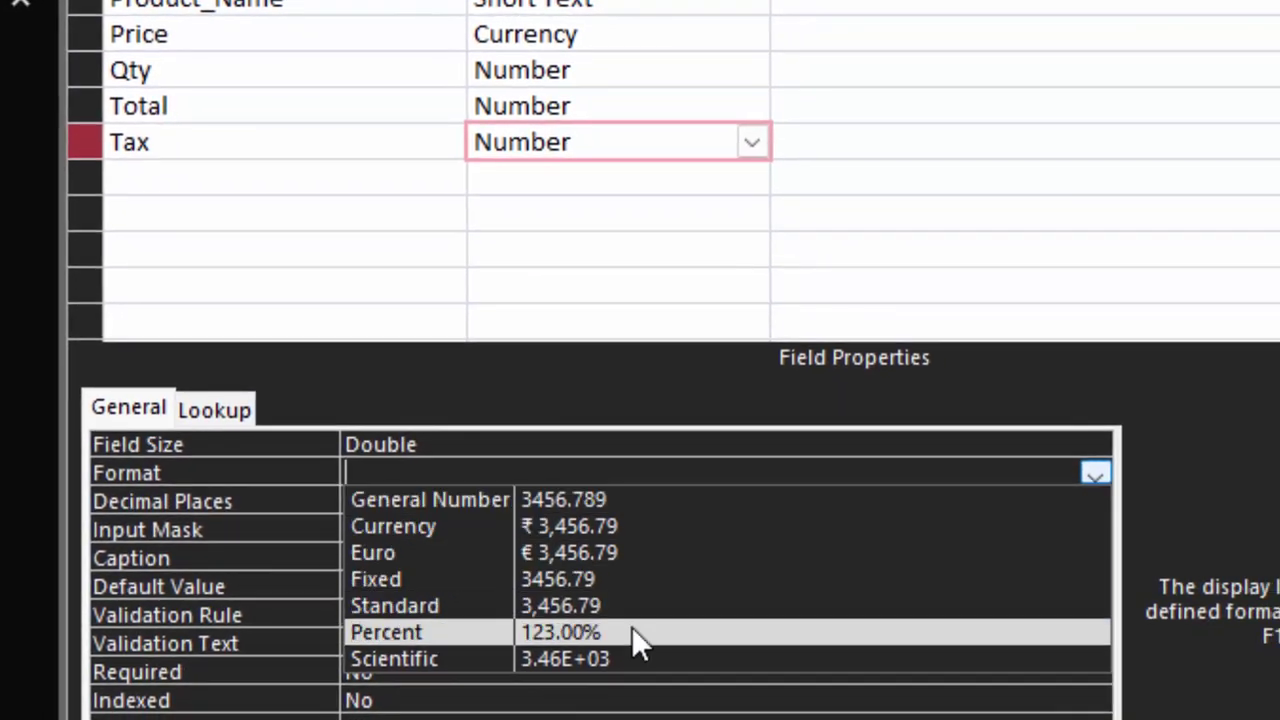
pyautogui.click(631, 630)
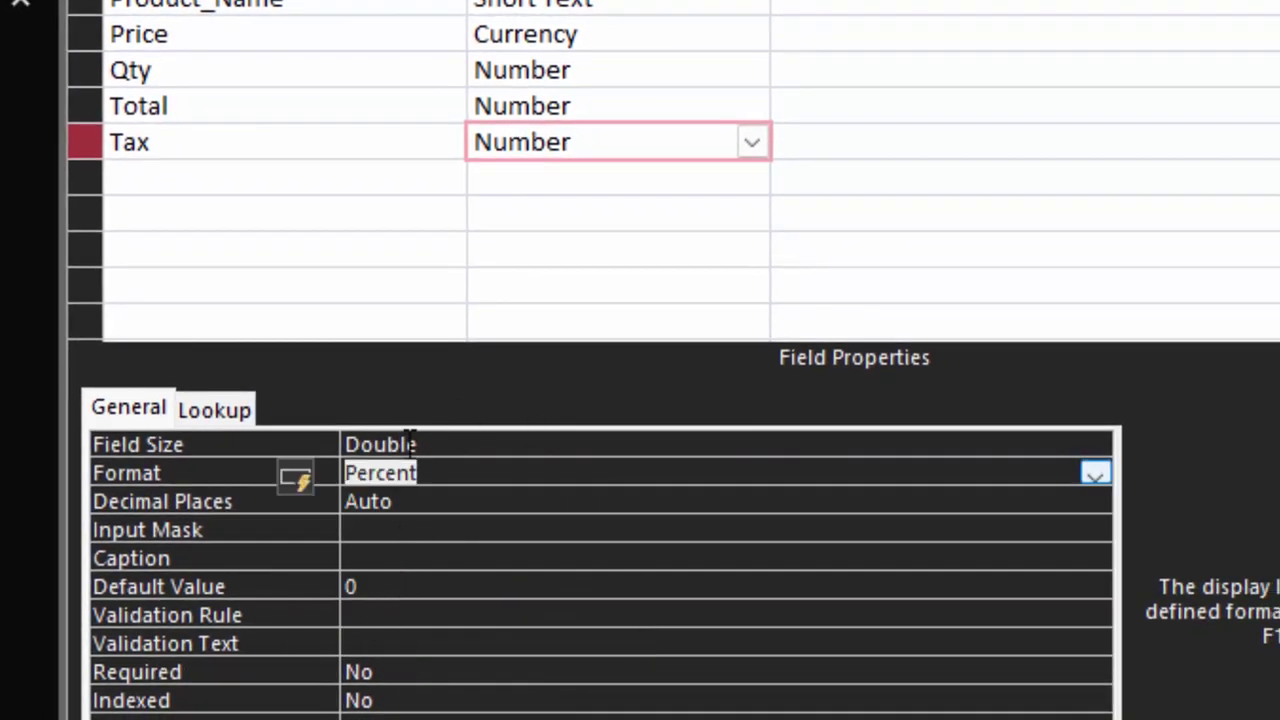
pyautogui.click(168, 178)
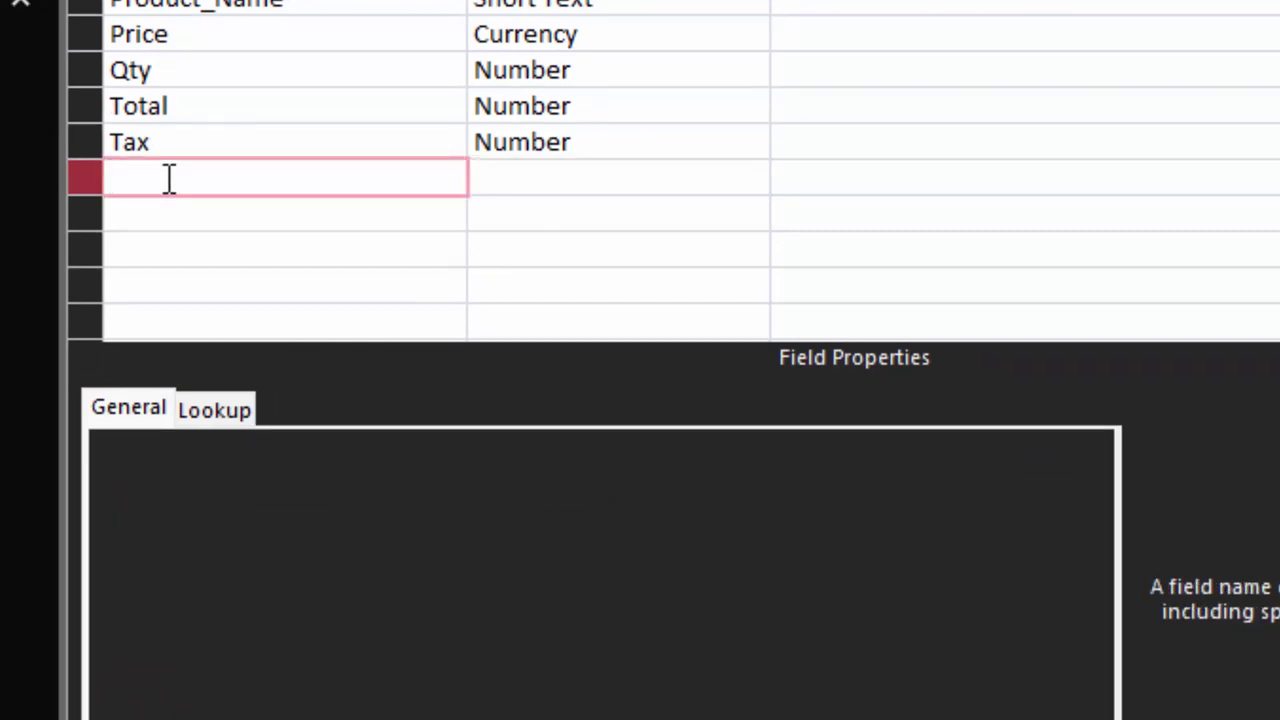
# Step: Add Tax_Amount as a Double-size Number field, then save Productt and view its datasheet
pyautogui.write('Tax_A')
pyautogui.write('mount')
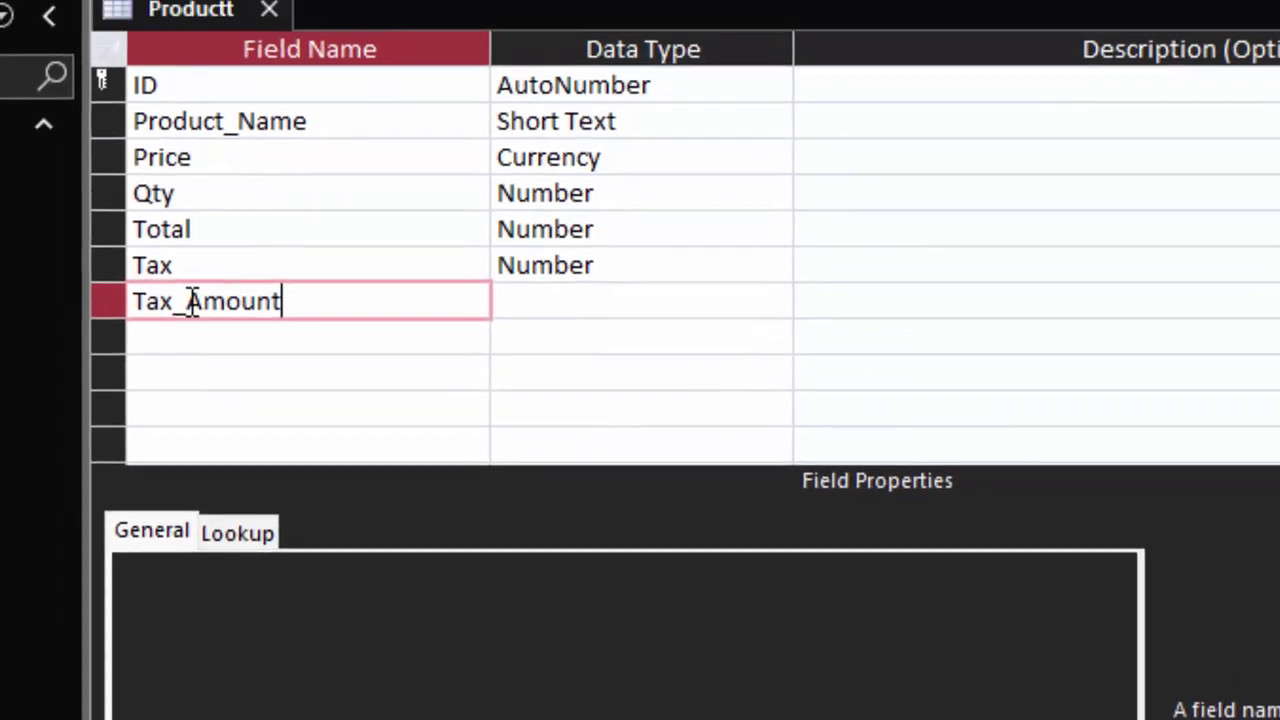
pyautogui.click(724, 392)
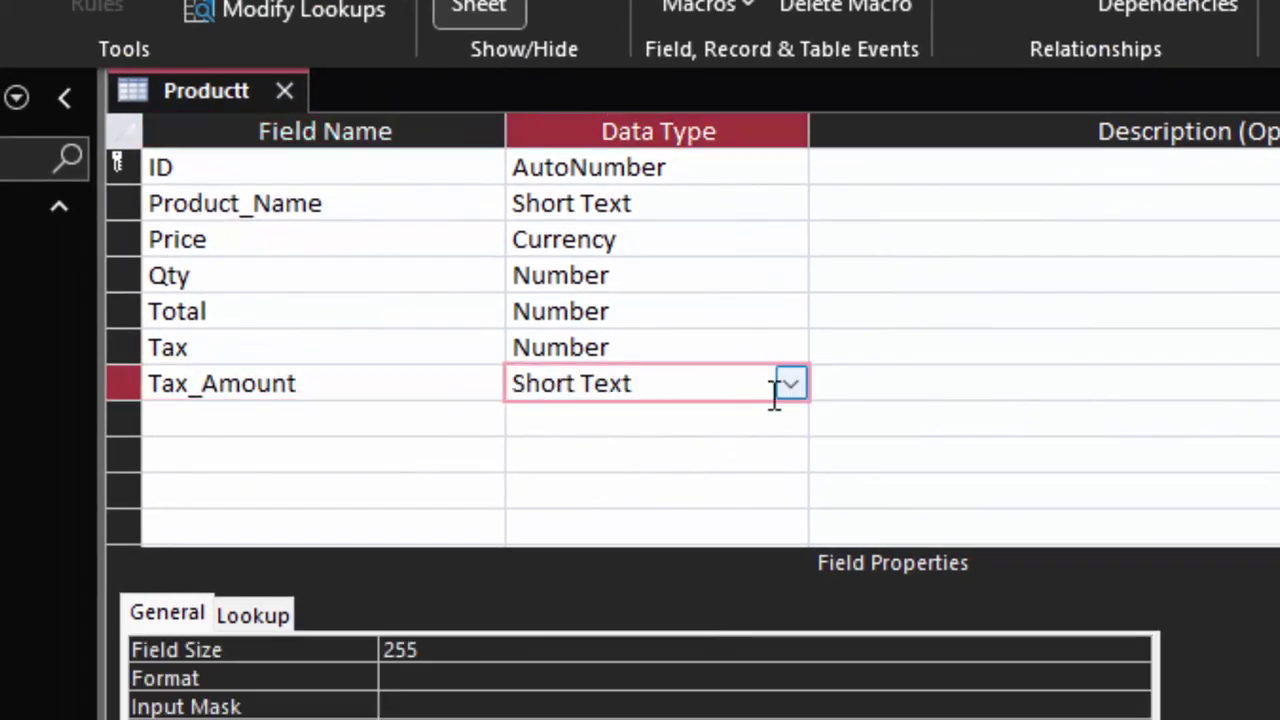
pyautogui.click(790, 386)
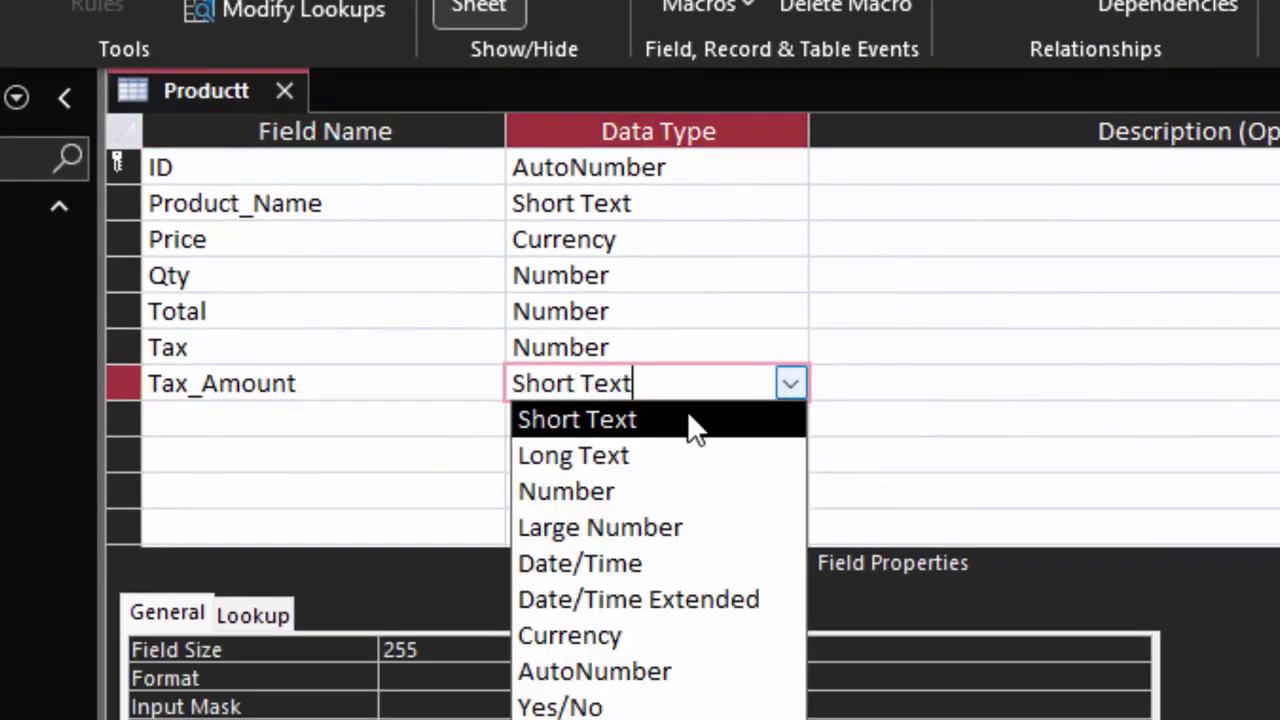
pyautogui.click(650, 490)
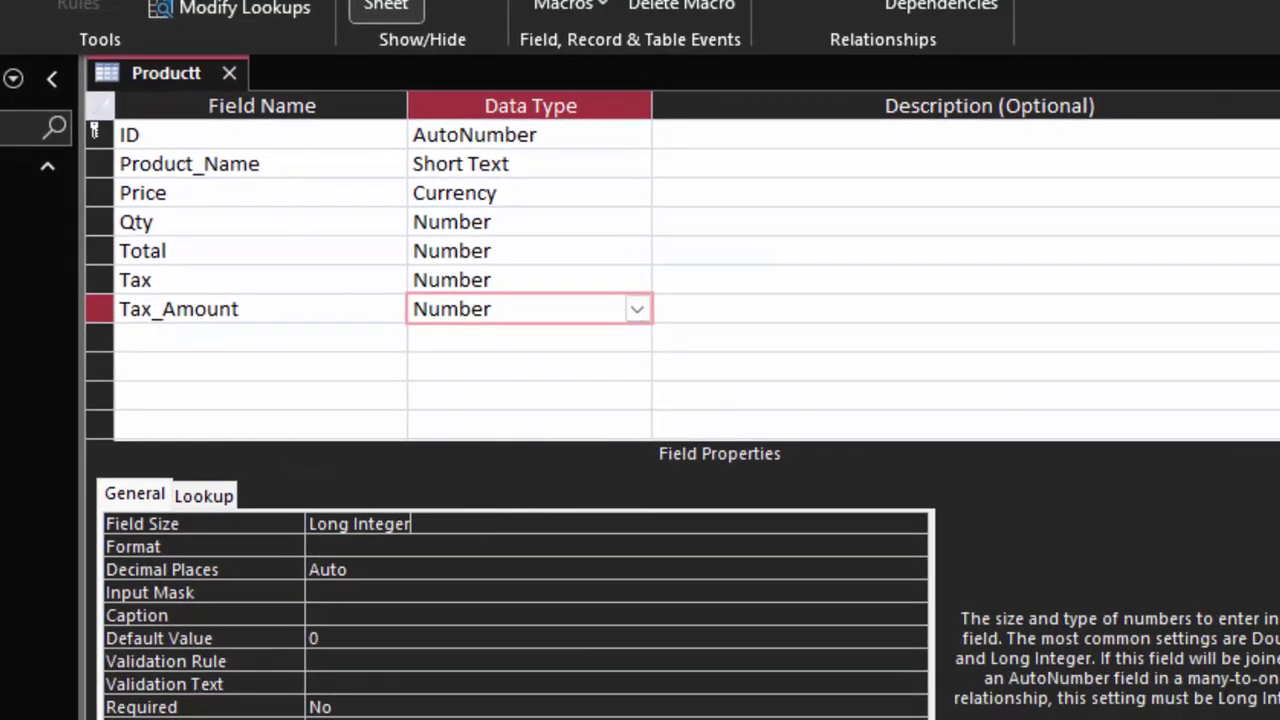
pyautogui.click(430, 620)
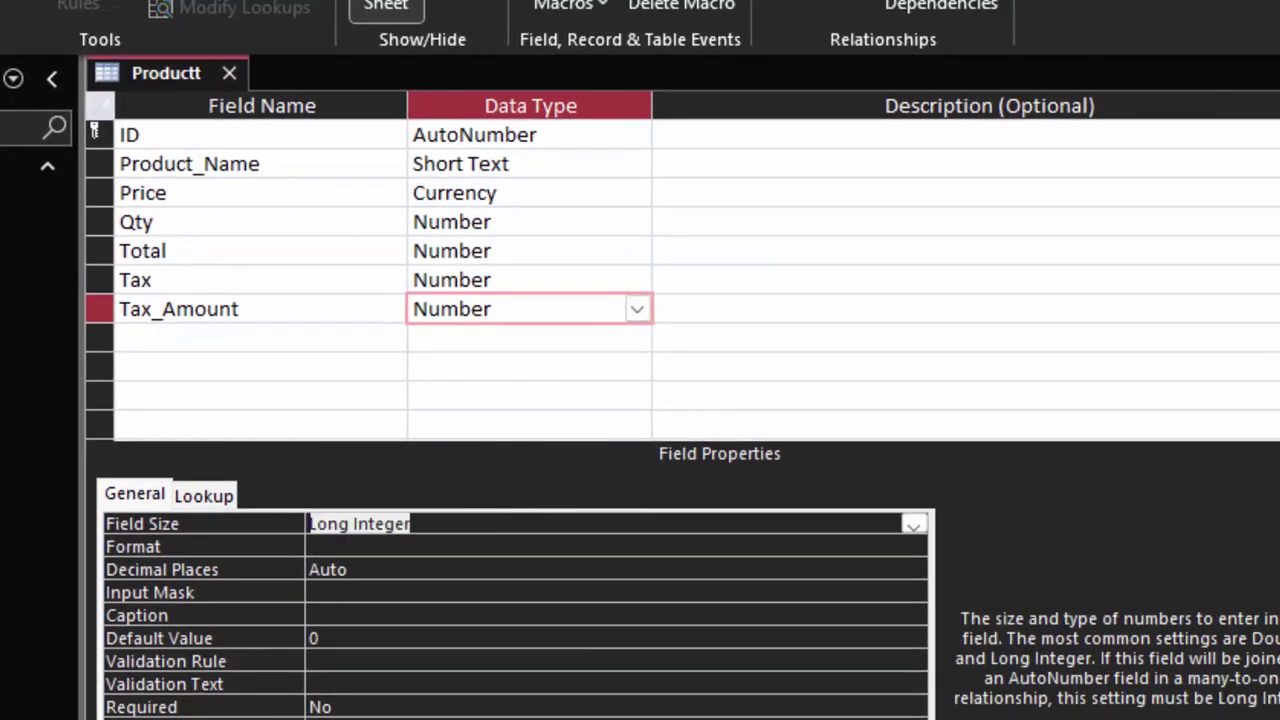
pyautogui.press('BackSpace')
pyautogui.write('double')
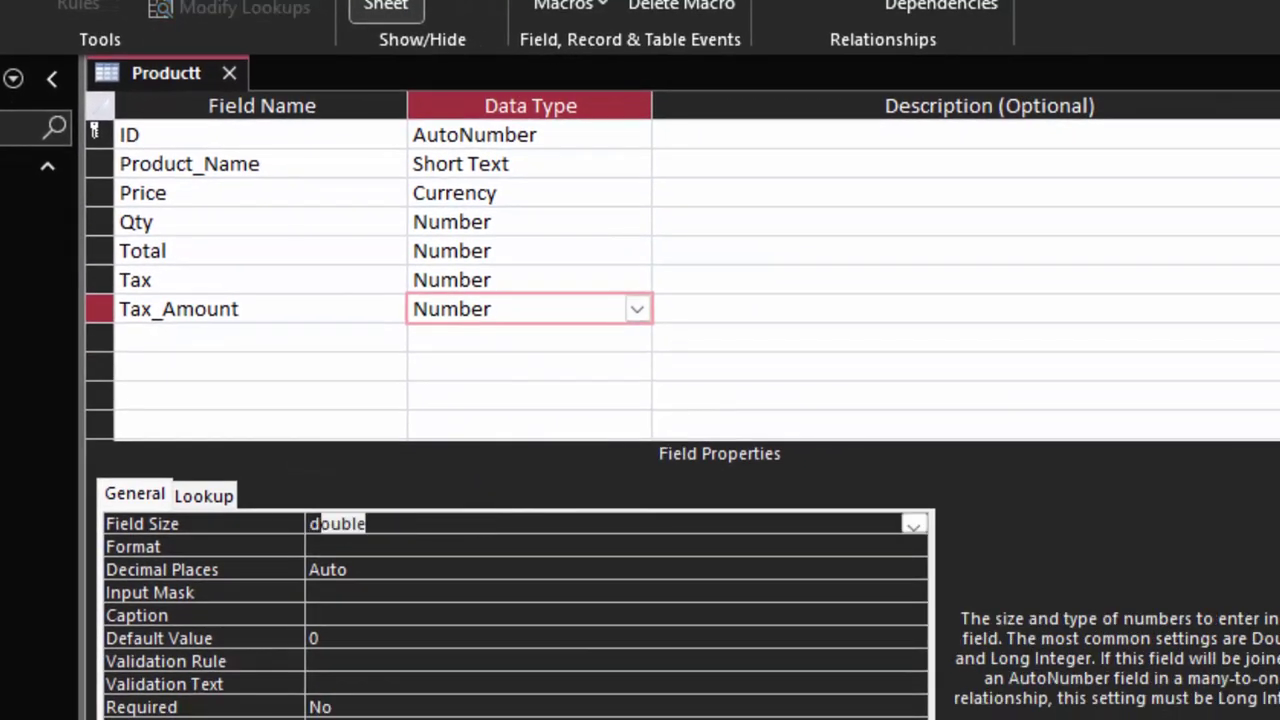
pyautogui.click(745, 447)
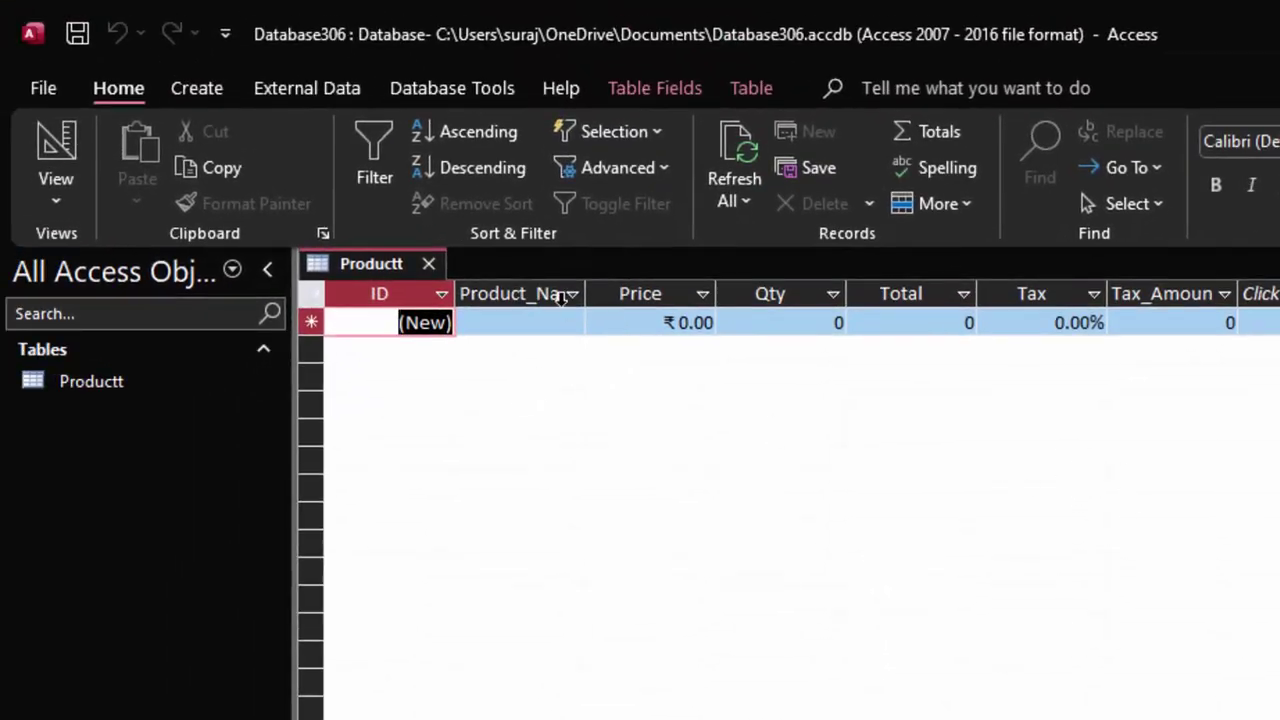
# Step: Widen the Product_Name column so its full heading shows in the datasheet
pyautogui.click(592, 294)
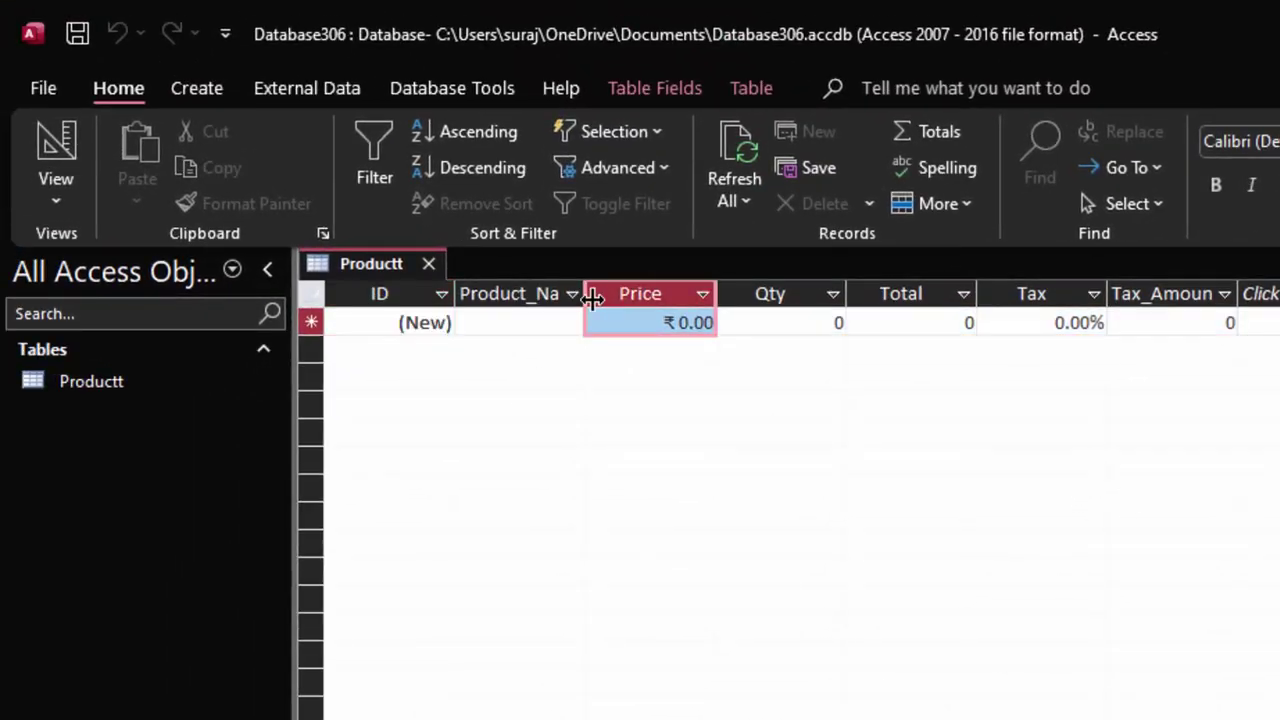
pyautogui.moveTo(685, 338); pyautogui.dragTo(677, 341)
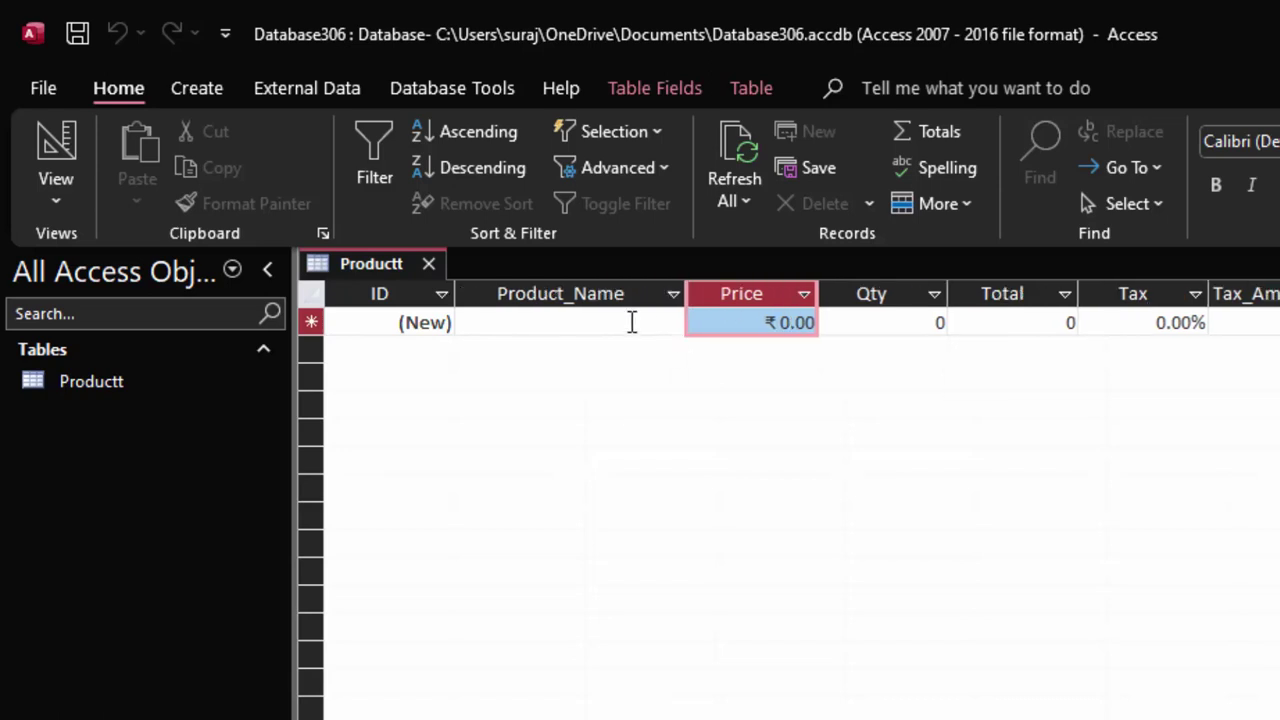
# Step: Enter the first product, Mustered Oil, with a price of ₹150
pyautogui.click(551, 323)
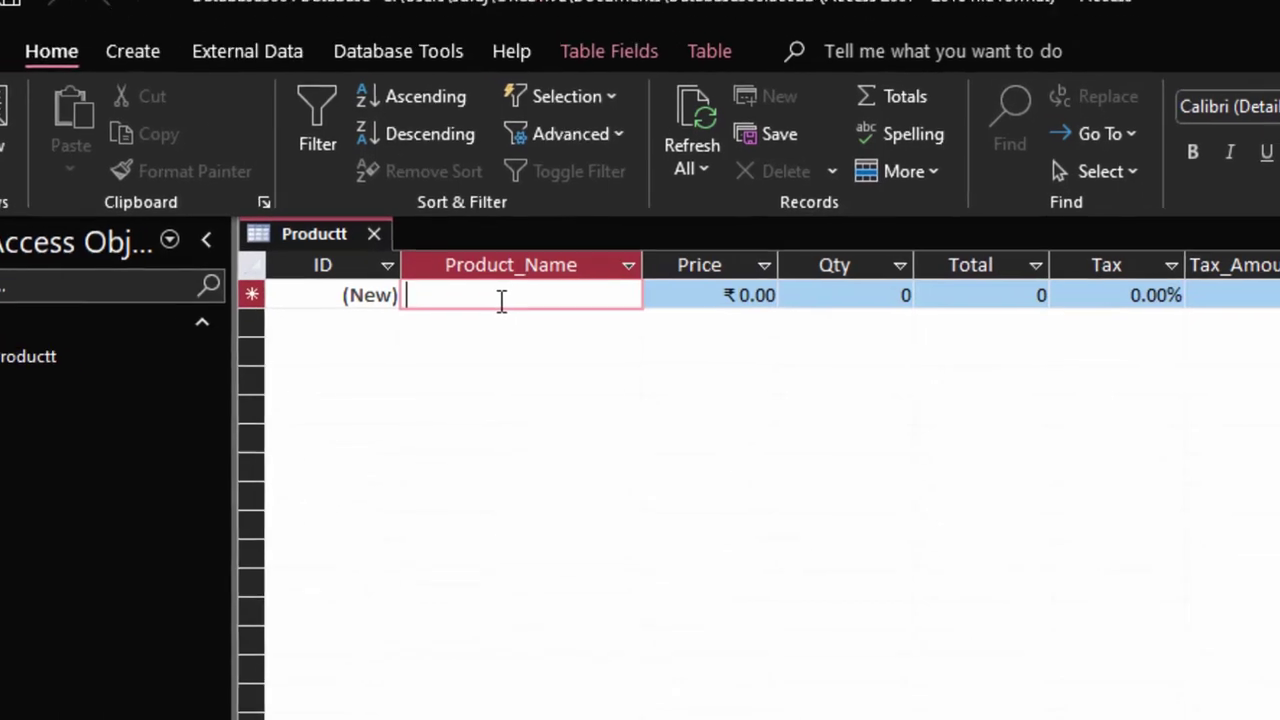
pyautogui.write('Must')
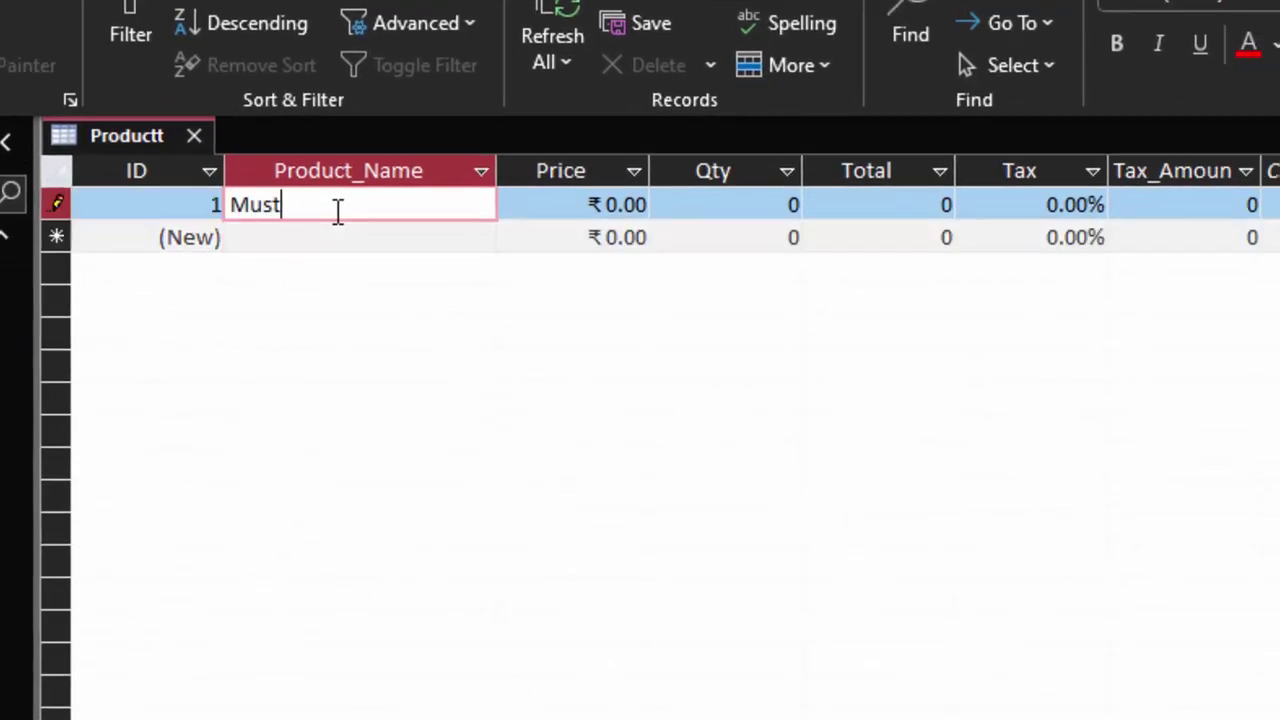
pyautogui.write('ered Oil')
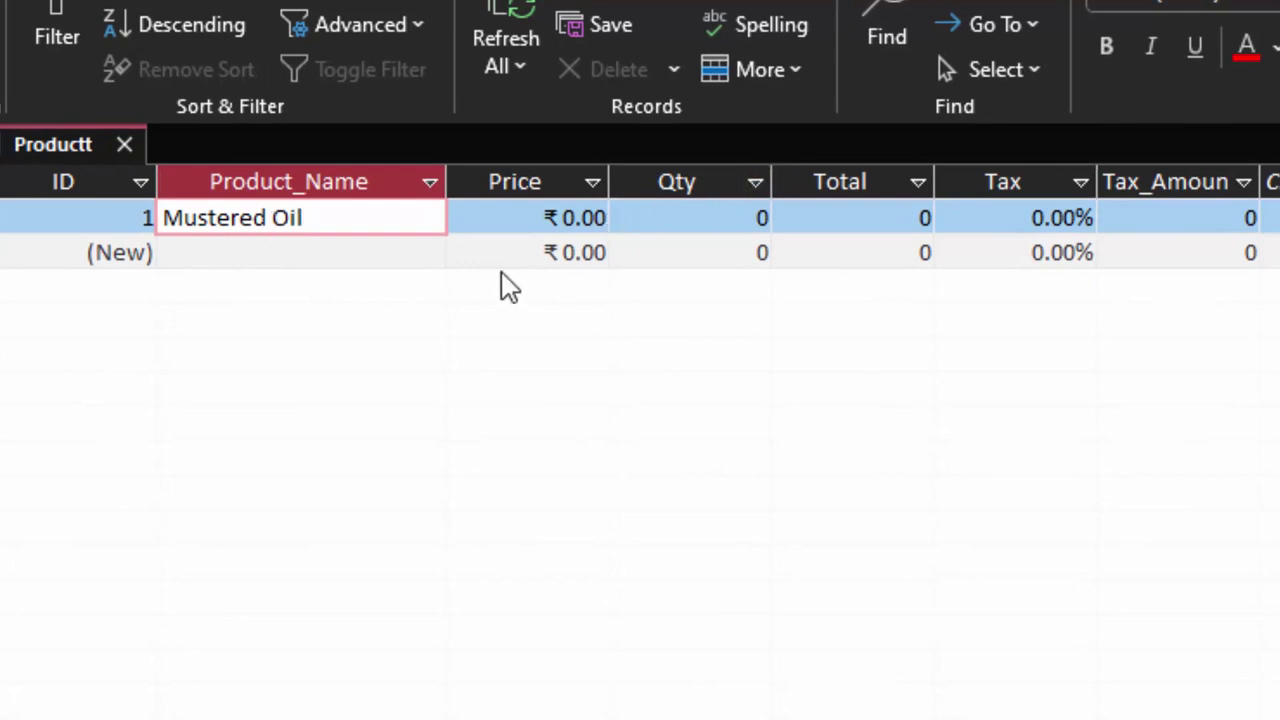
pyautogui.click(570, 220)
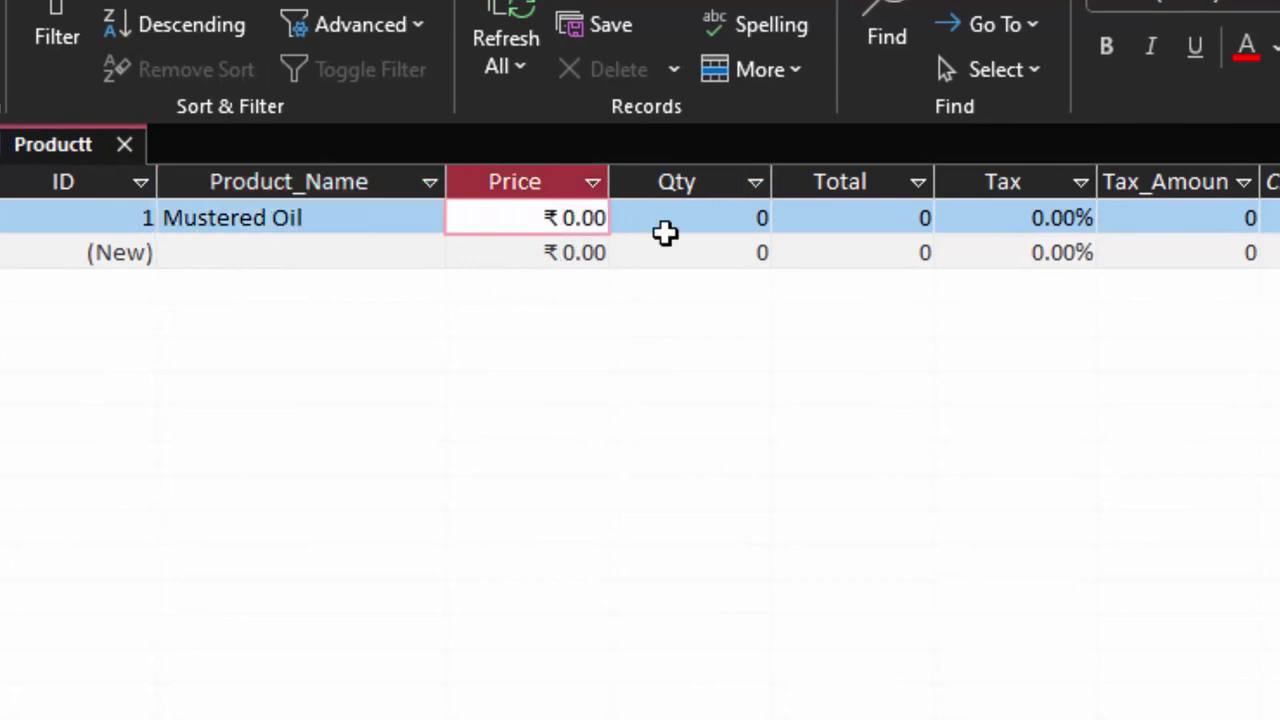
pyautogui.write('1')
pyautogui.write('5')
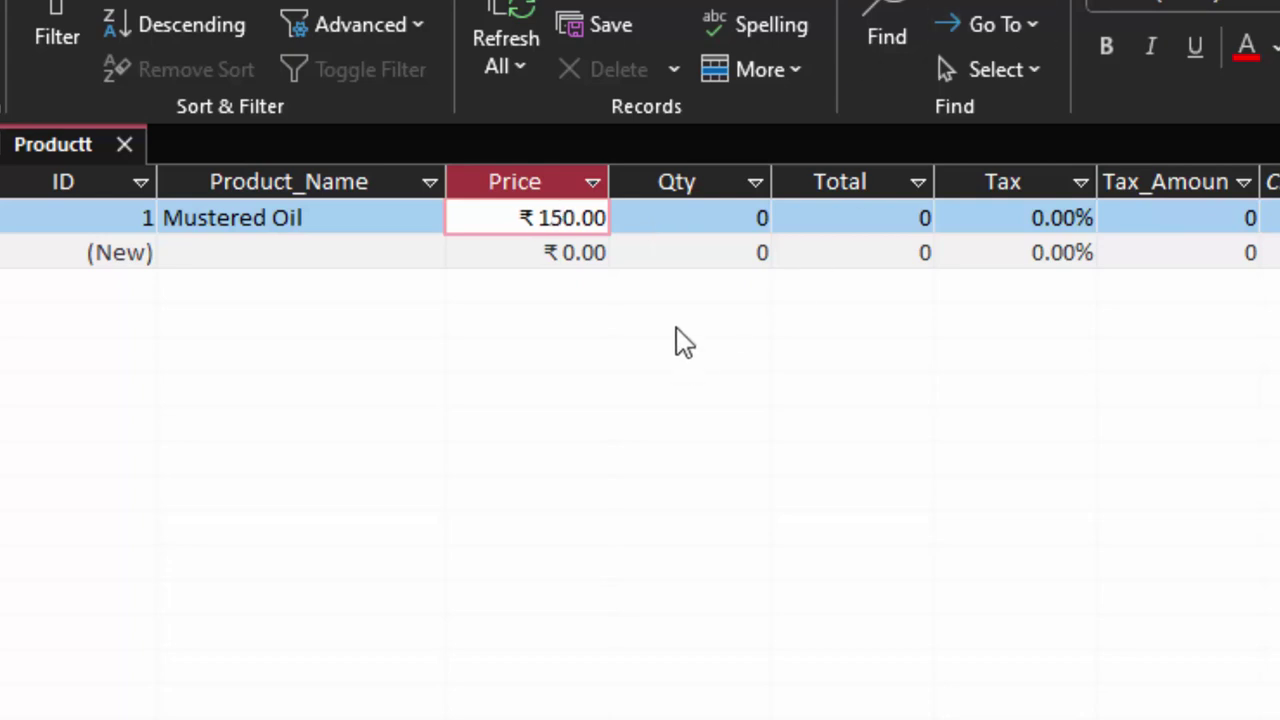
# Step: Give Mustered Oil a quantity of 10 and a 5% tax rate
pyautogui.doubleClick(740, 217)
pyautogui.write('10')
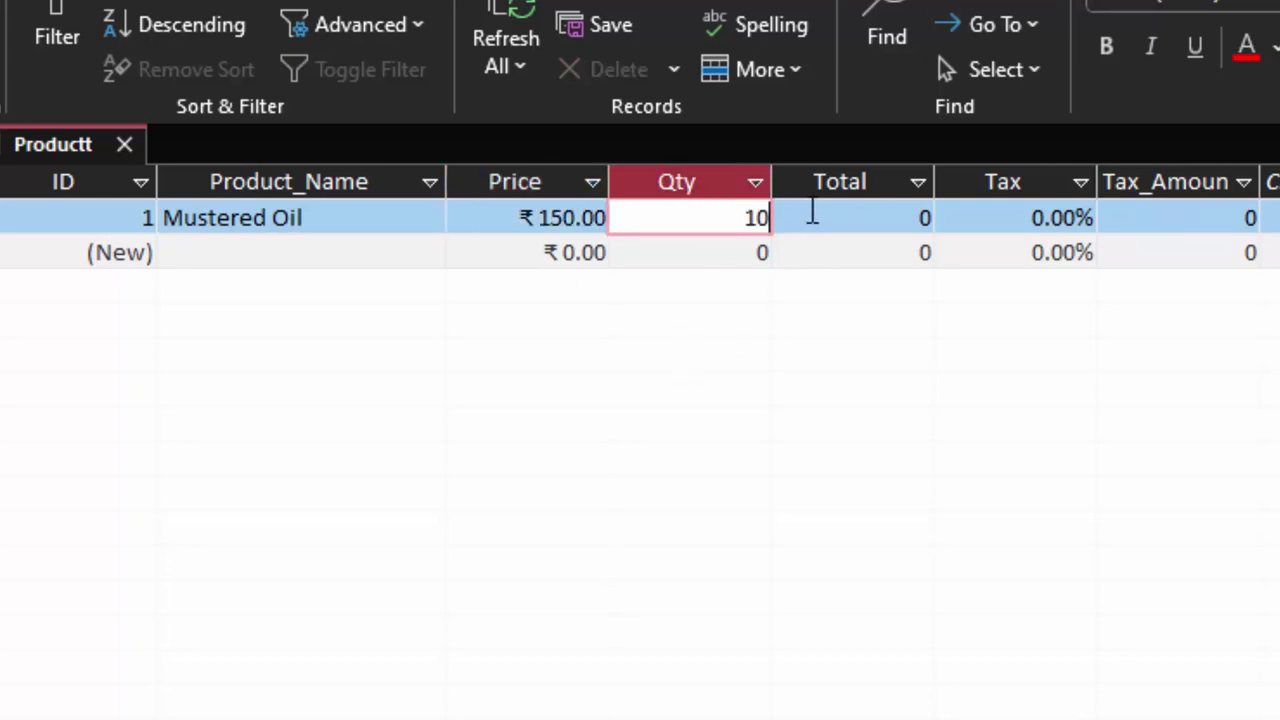
pyautogui.press('Tab')
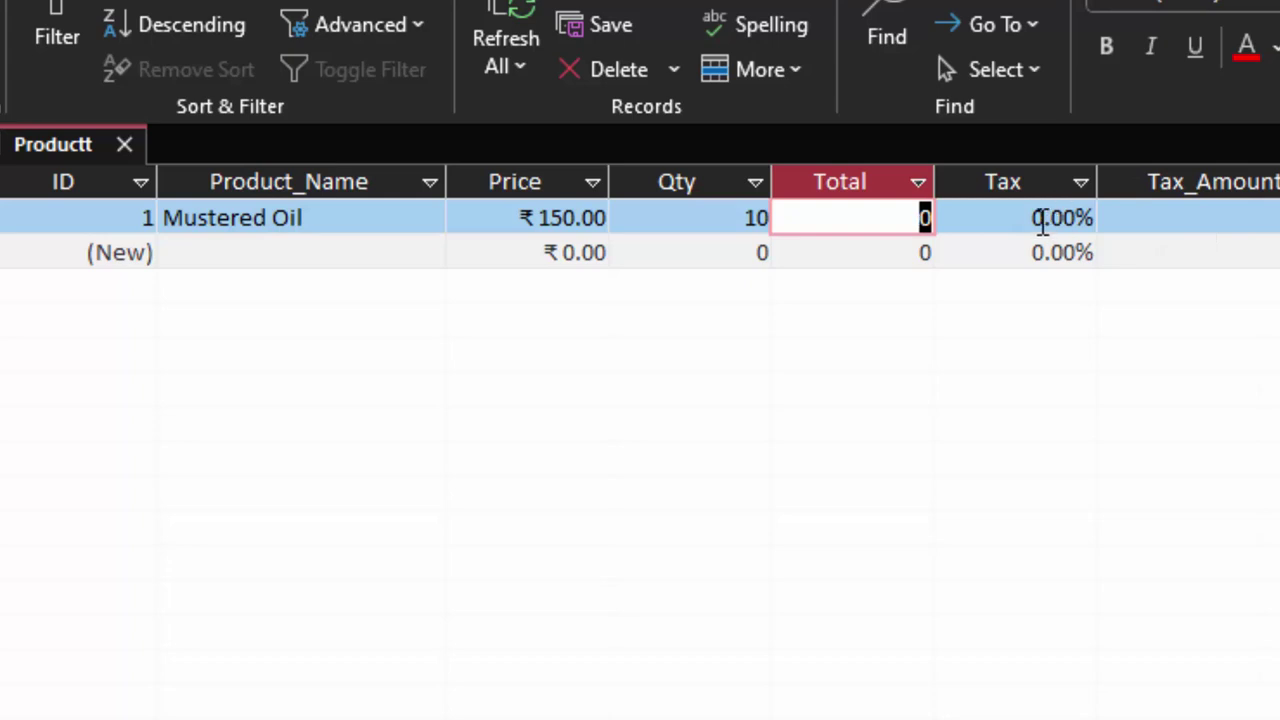
pyautogui.click(1041, 222)
pyautogui.write('5')
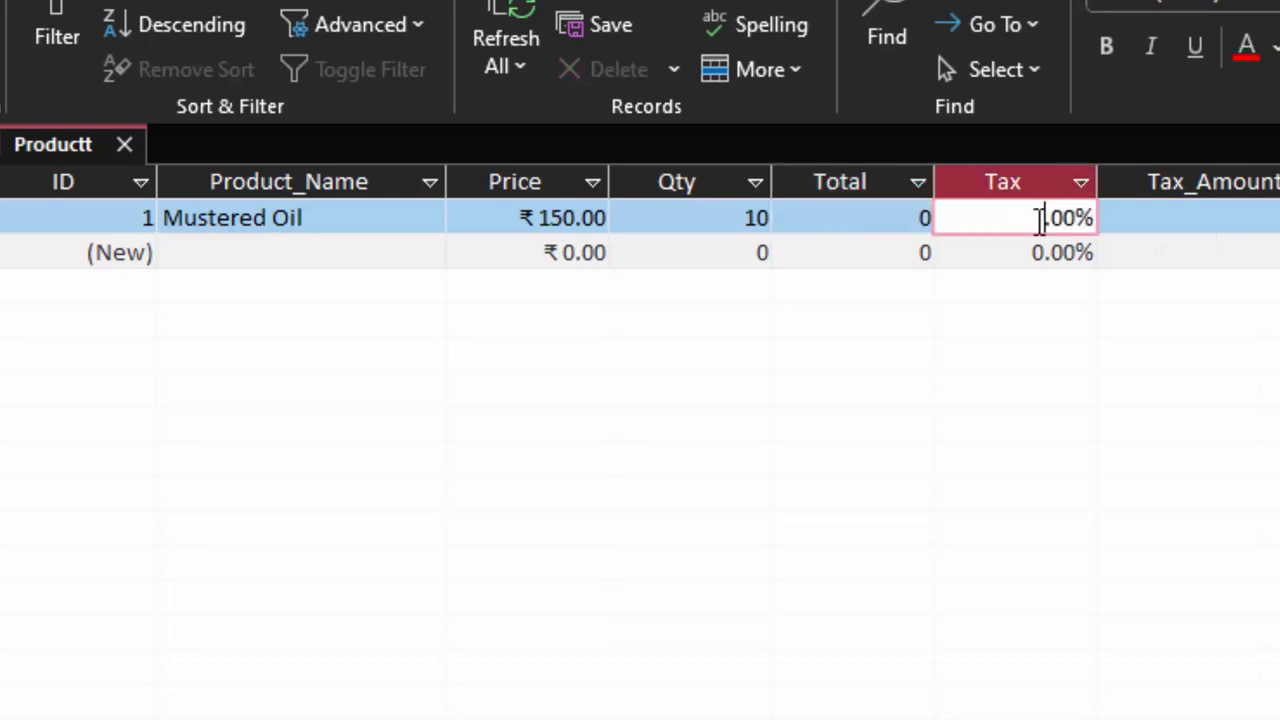
pyautogui.press('Tab')
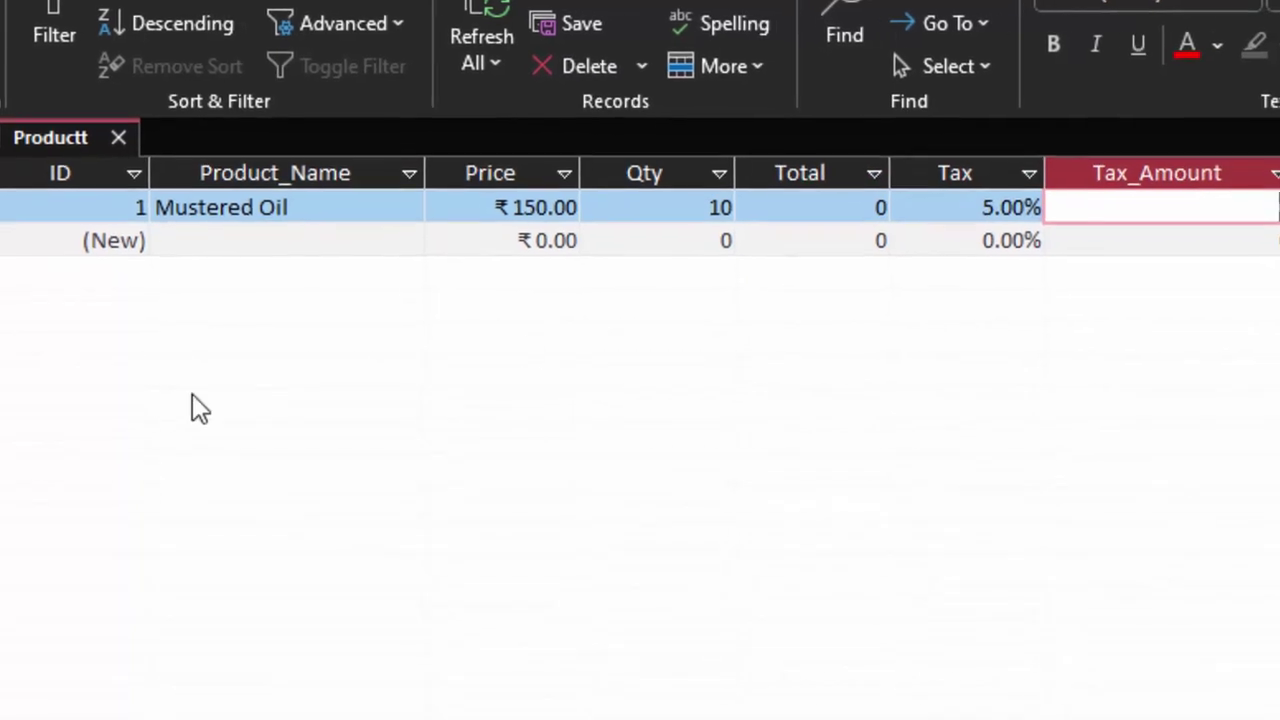
pyautogui.click(270, 245)
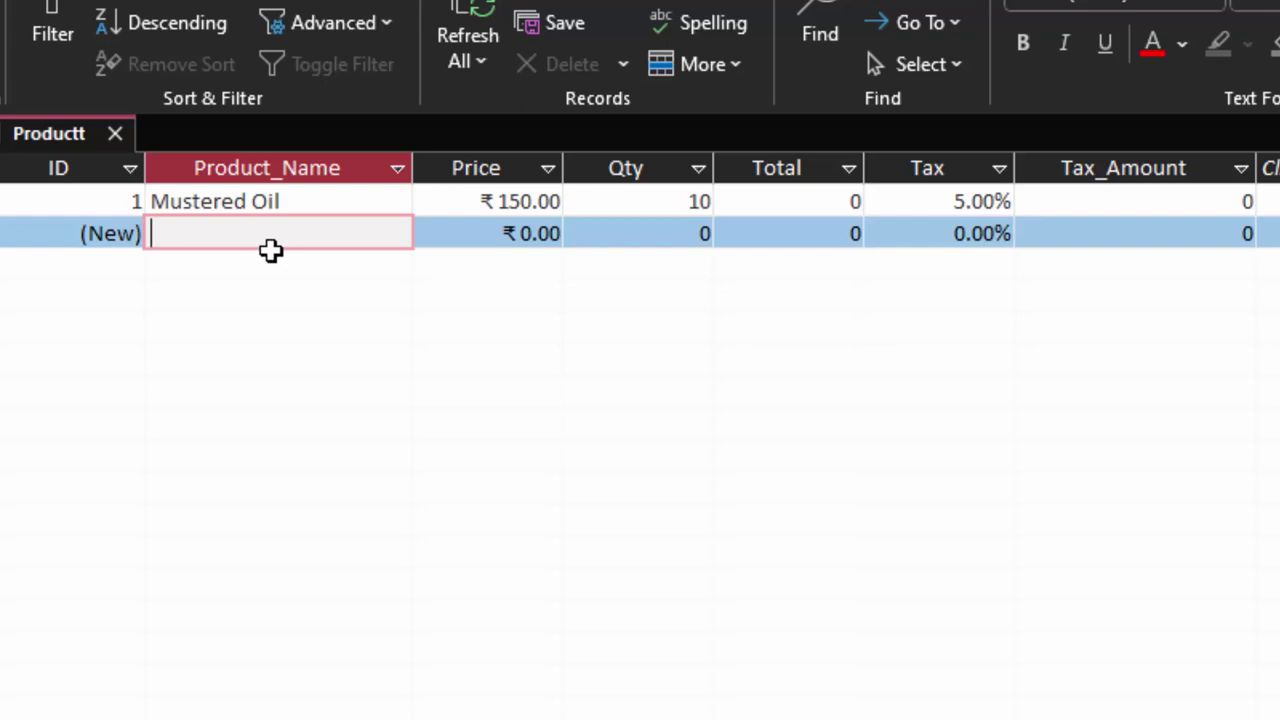
# Step: Add Red Chilli Powder with price ₹100, quantity 50 and 5% tax
pyautogui.write('Red')
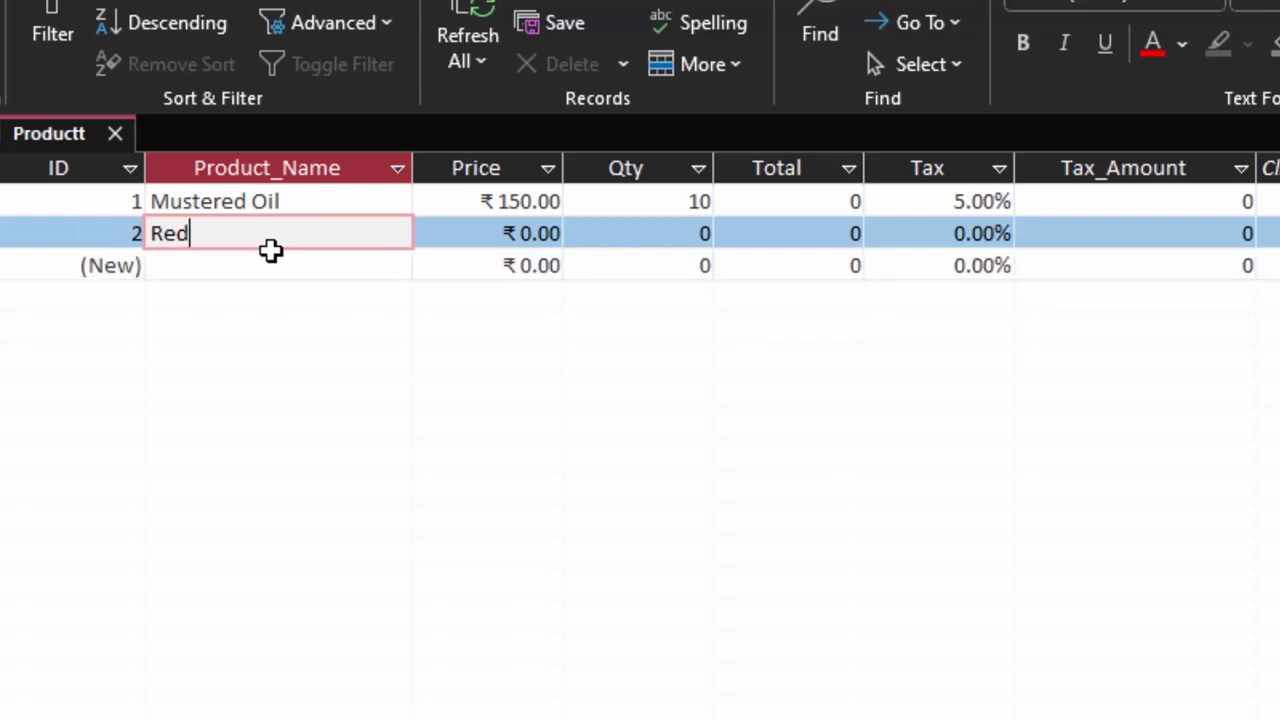
pyautogui.write(' Chilli')
pyautogui.write(' Powd')
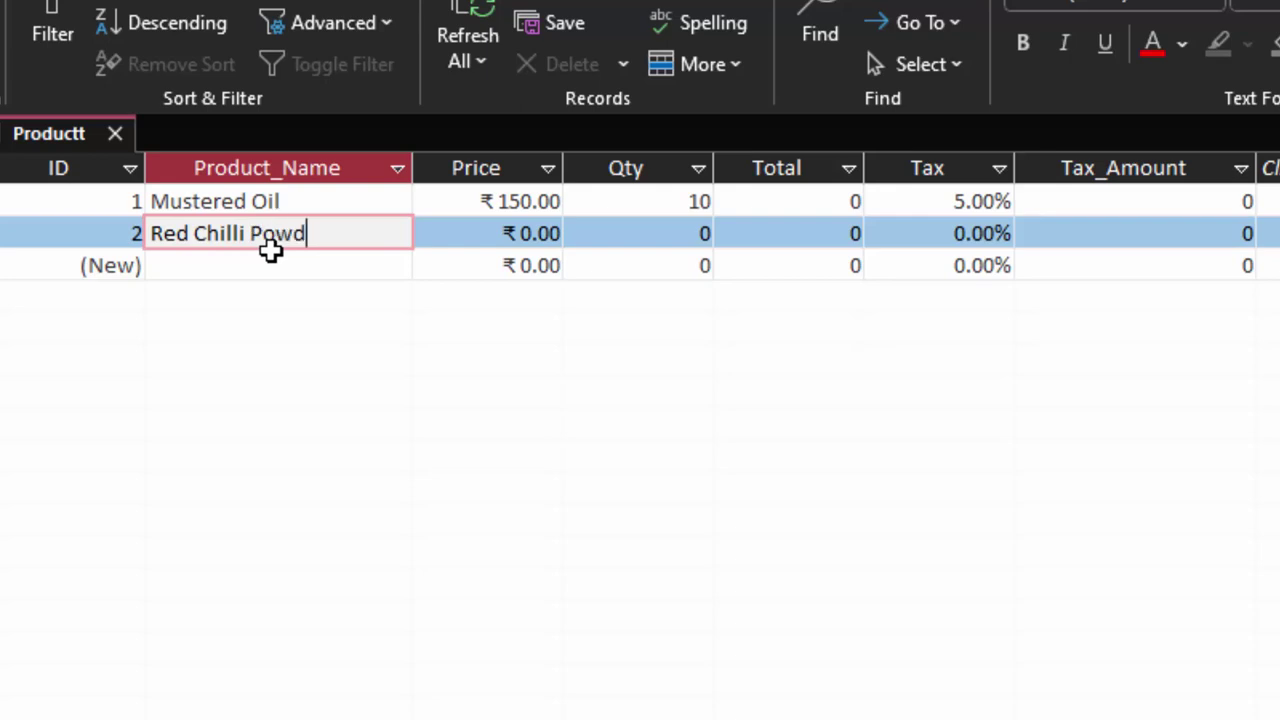
pyautogui.write('er')
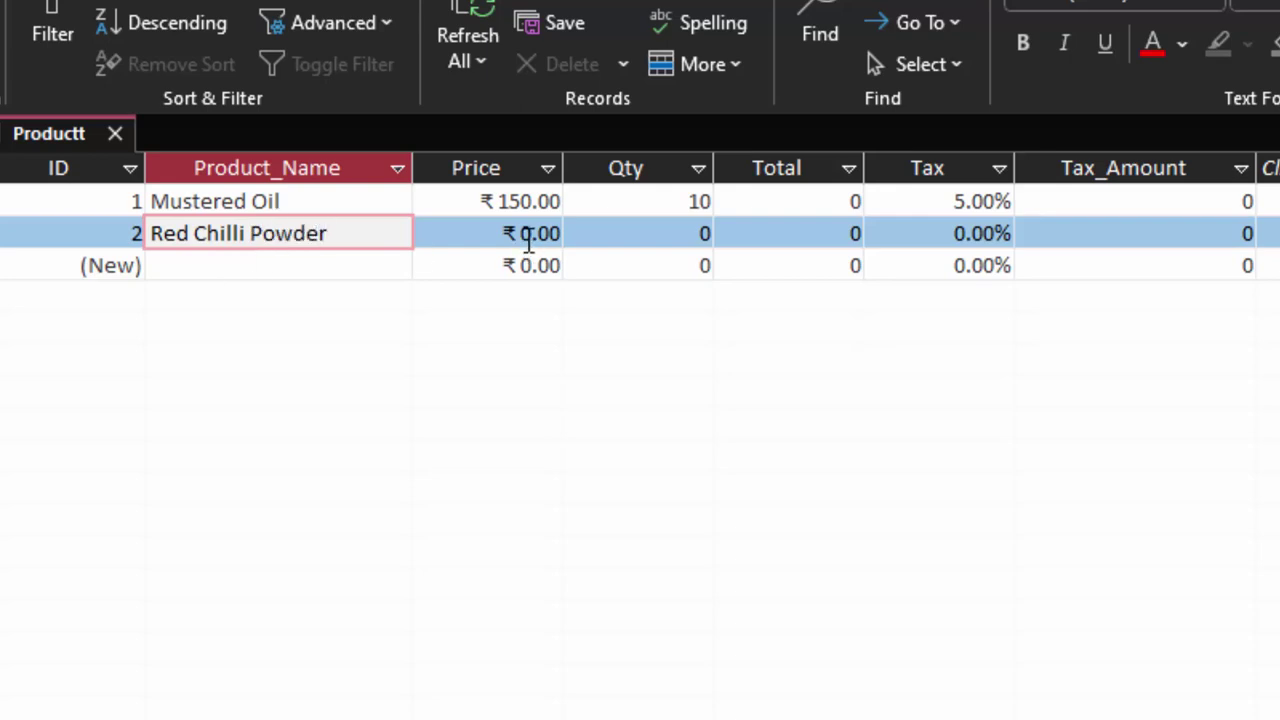
pyautogui.click(533, 241)
pyautogui.press('BackSpace')
pyautogui.write('1')
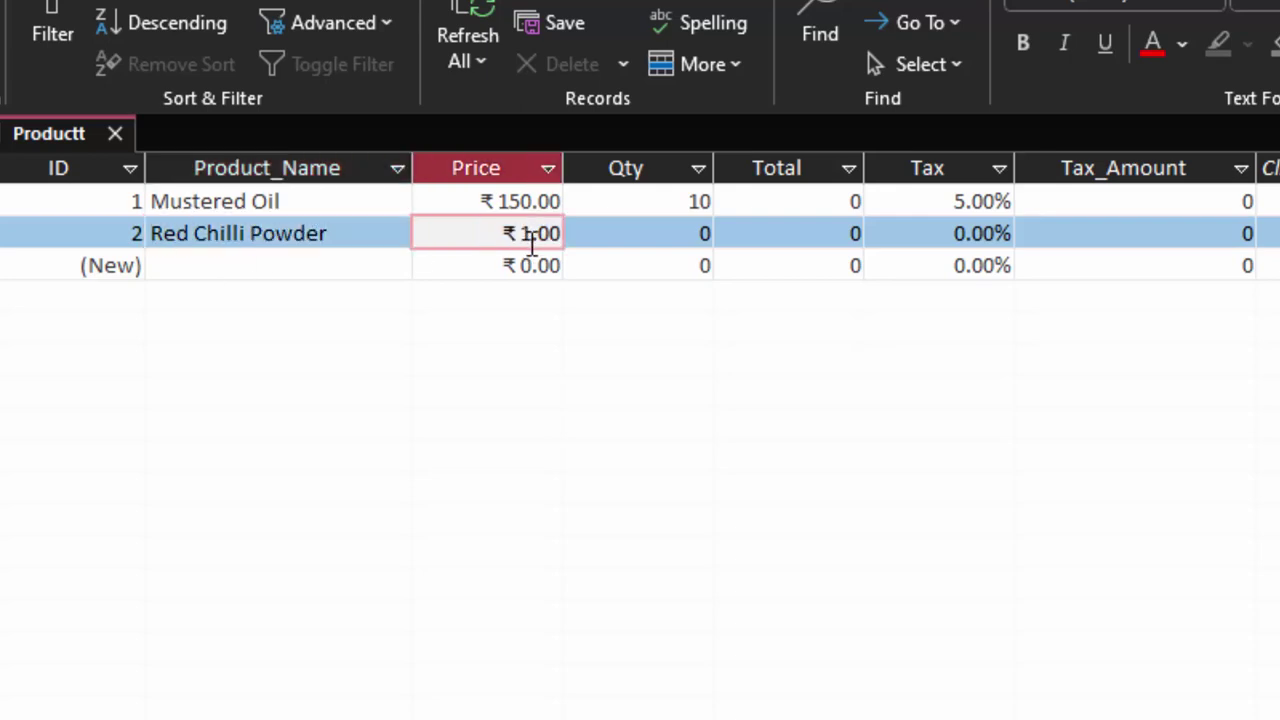
pyautogui.write('00')
pyautogui.press('Tab')
pyautogui.write('5')
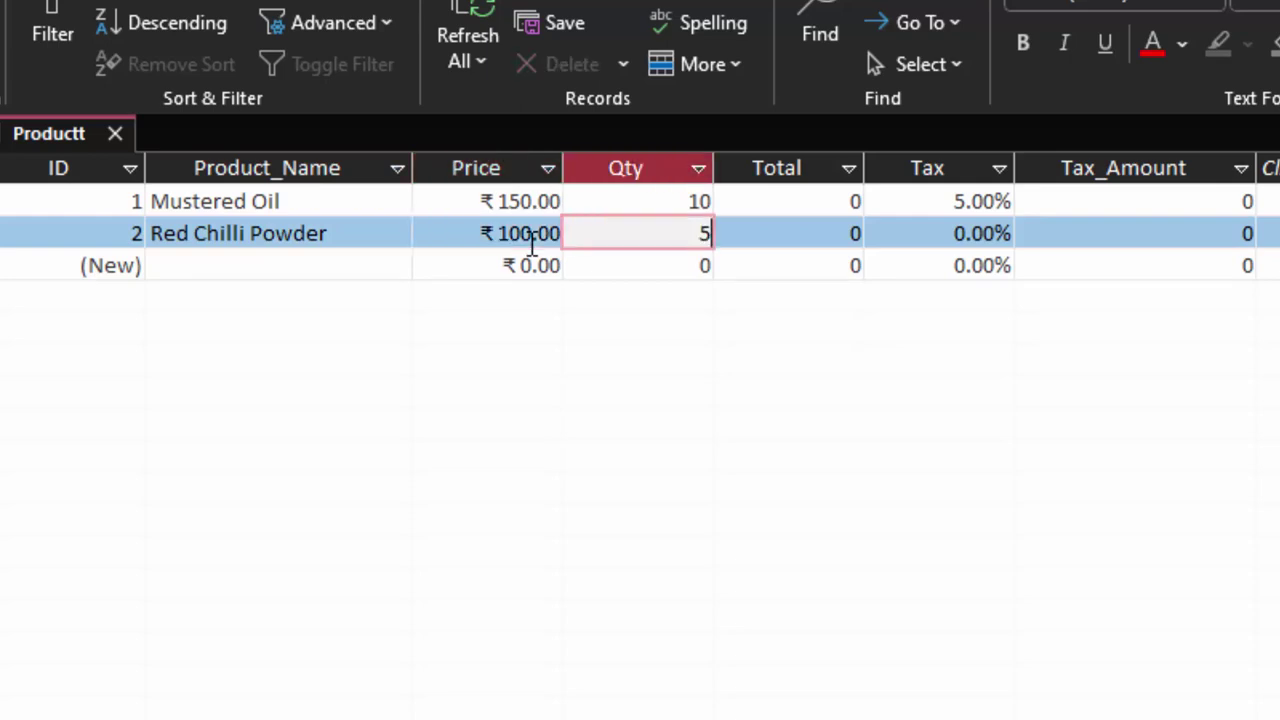
pyautogui.write('0')
pyautogui.press('Tab')
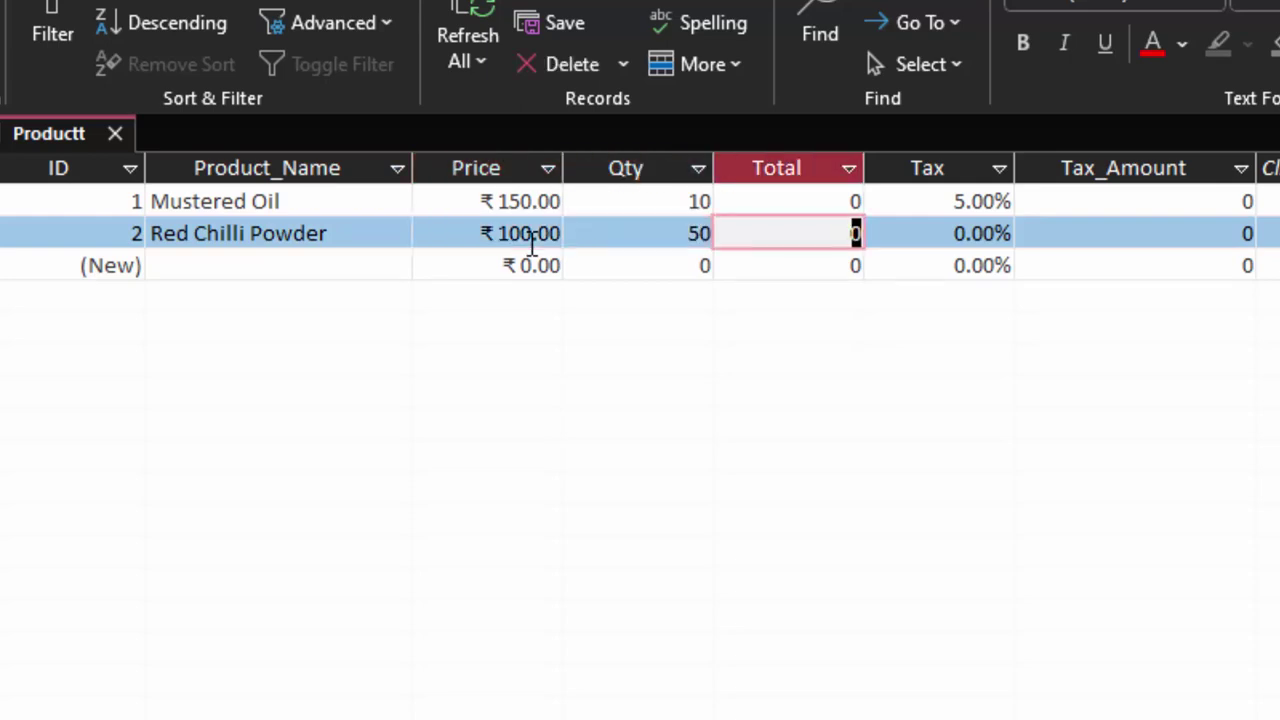
pyautogui.press('Tab')
pyautogui.write('5')
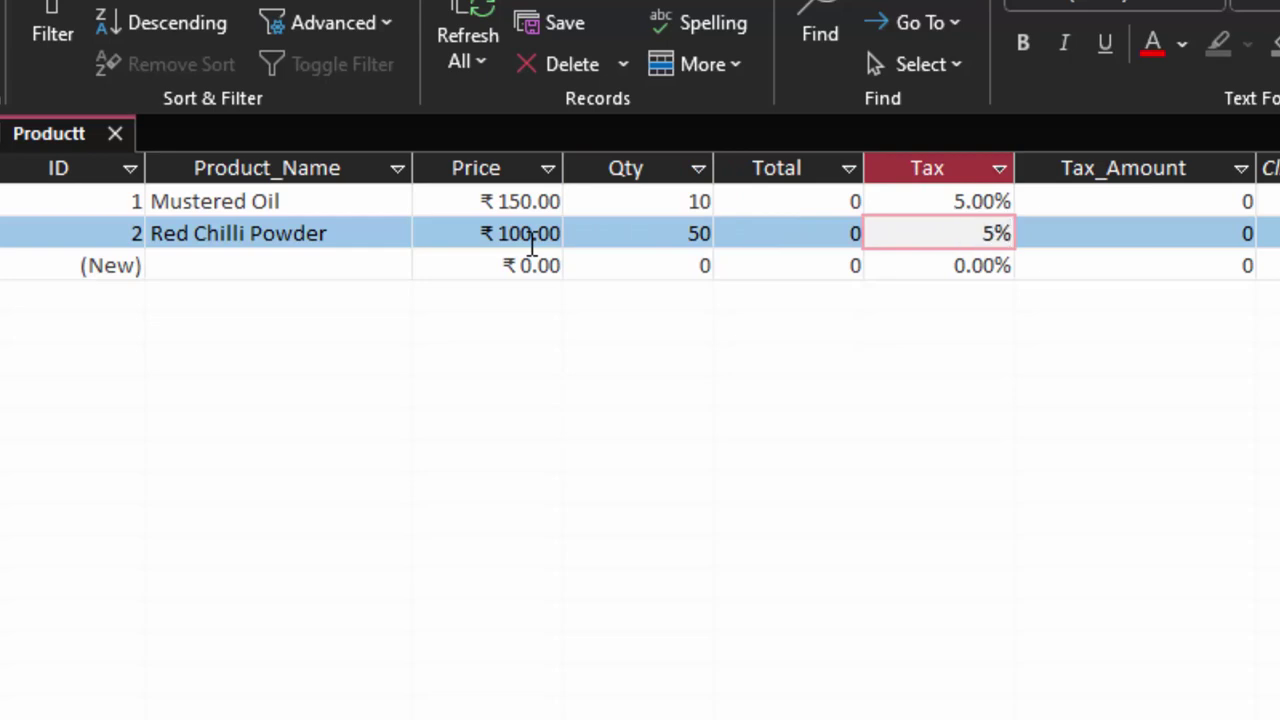
pyautogui.press('Tab')
pyautogui.press('Tab')
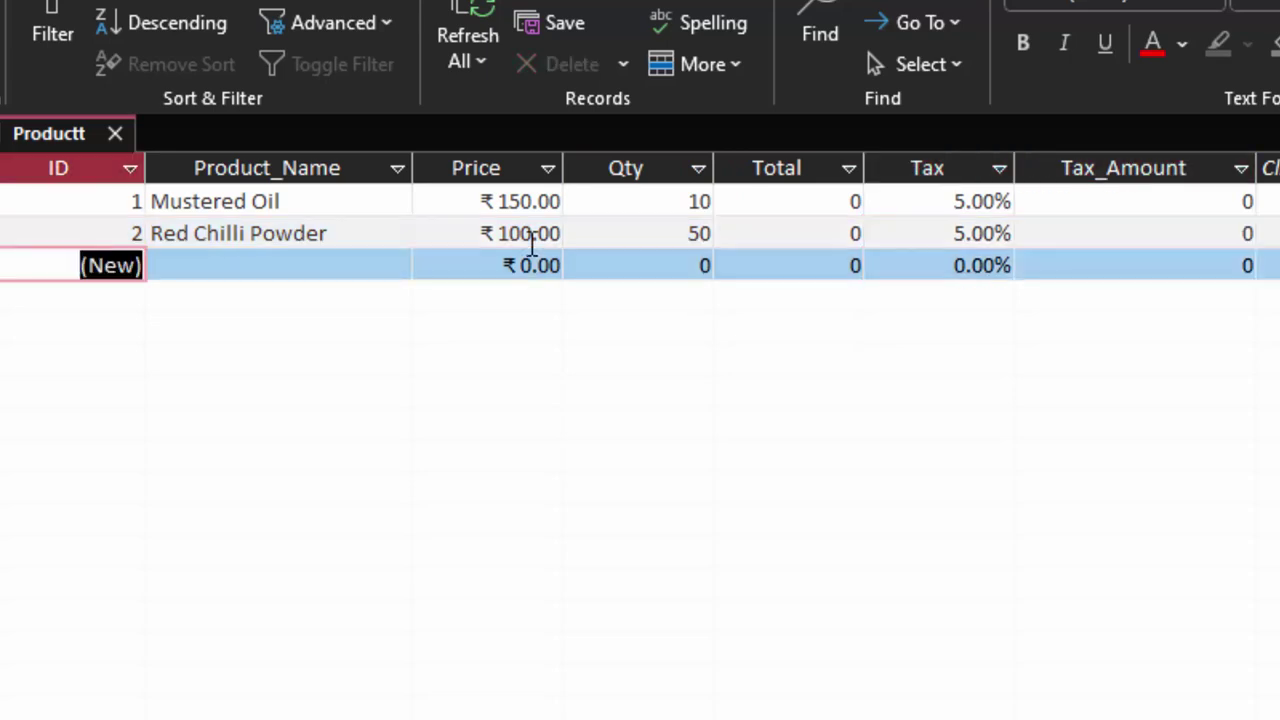
pyautogui.press('Tab')
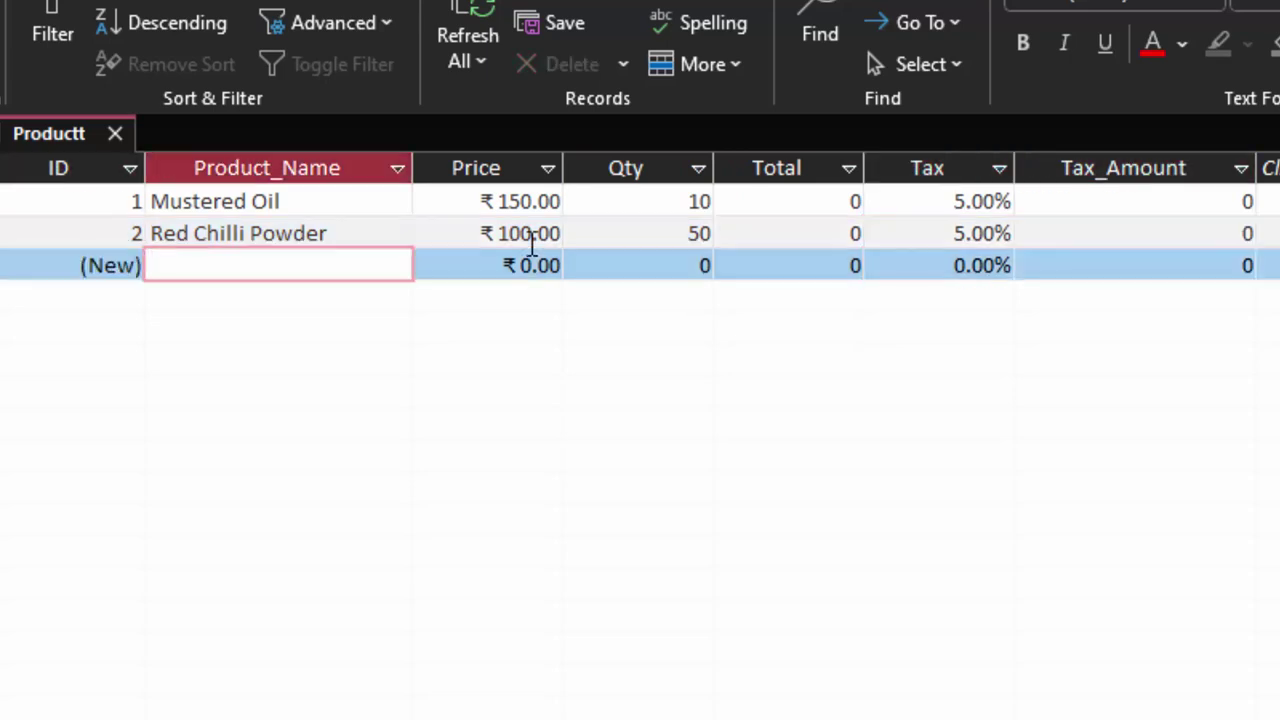
# Step: Add Lux Soap with price ₹30, quantity 100 and 10% tax
pyautogui.write('S')
pyautogui.press('BackSpace')
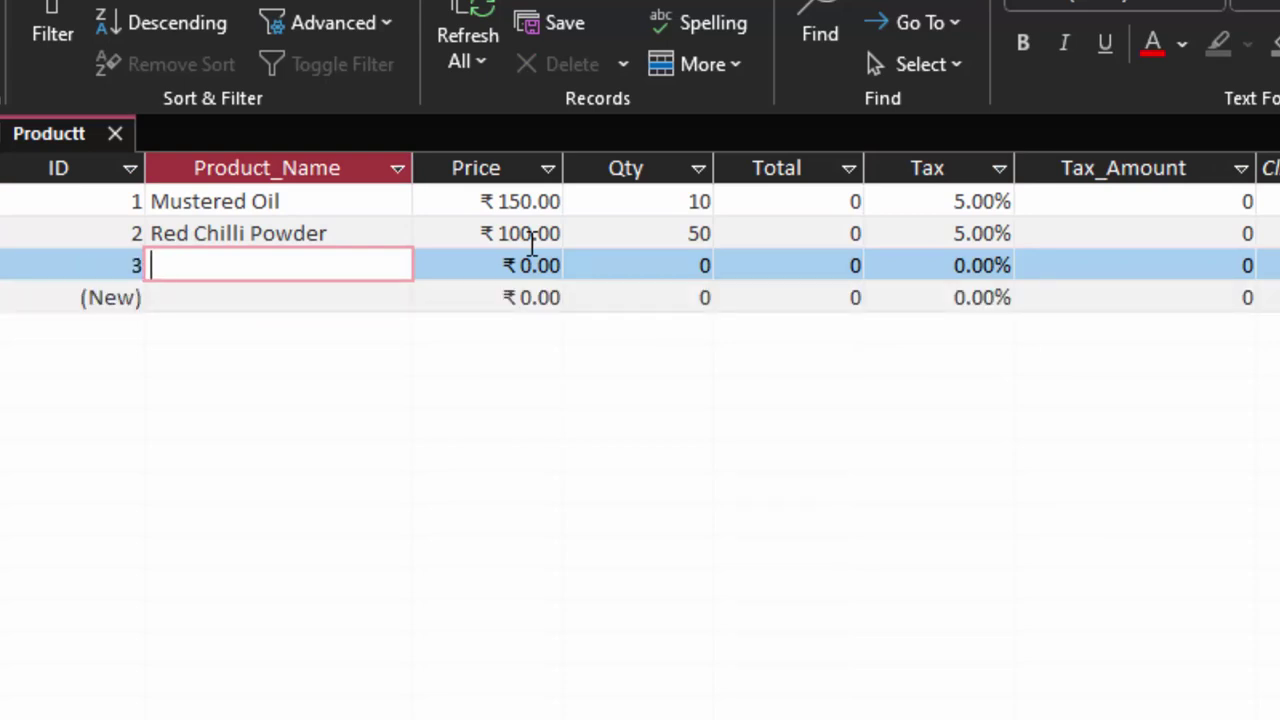
pyautogui.write('Lux So')
pyautogui.write('p')
pyautogui.press('BackSpace')
pyautogui.write('a')
pyautogui.write('p')
pyautogui.press('Tab')
pyautogui.write('3')
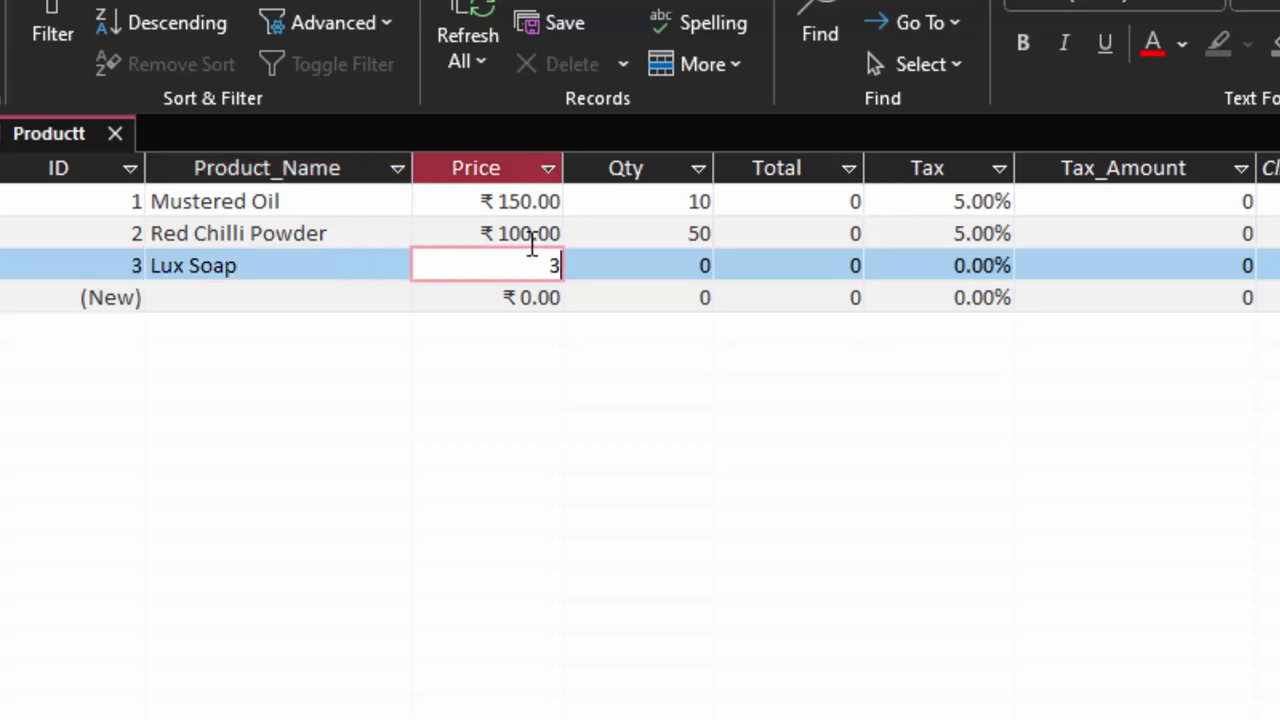
pyautogui.write('0')
pyautogui.press('Tab')
pyautogui.write('1')
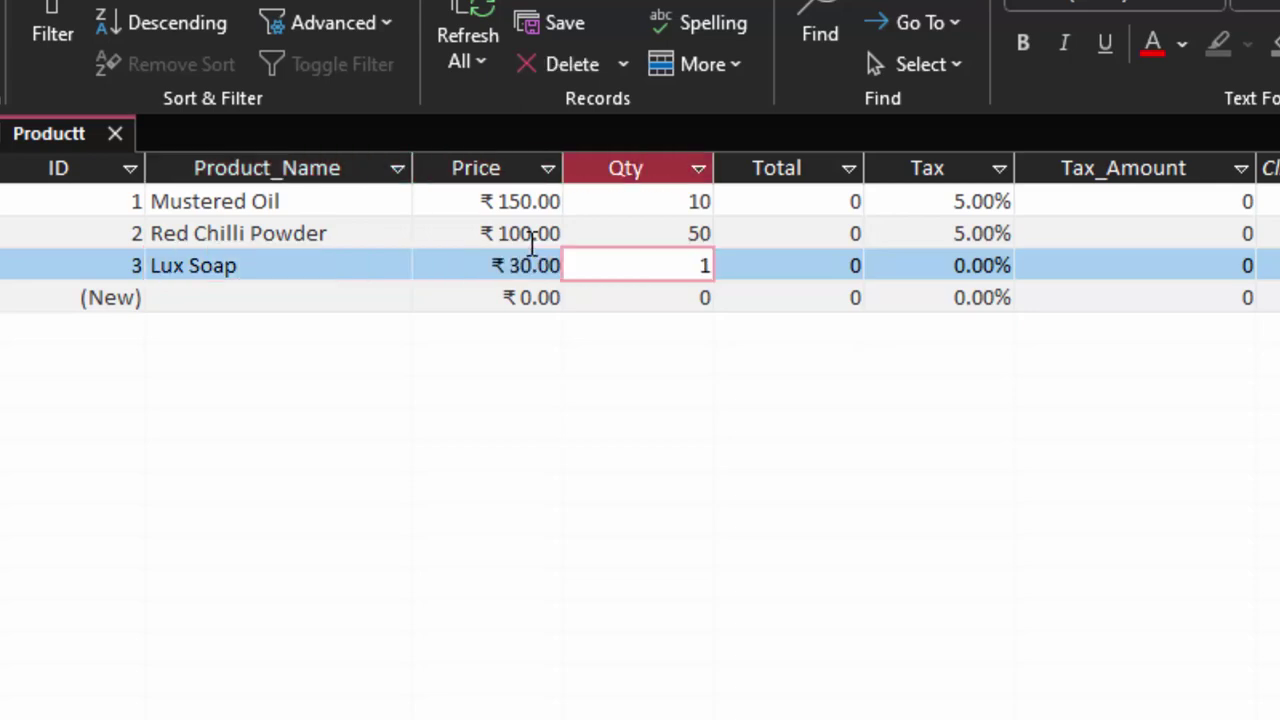
pyautogui.write('00')
pyautogui.press('Tab')
pyautogui.press('Tab')
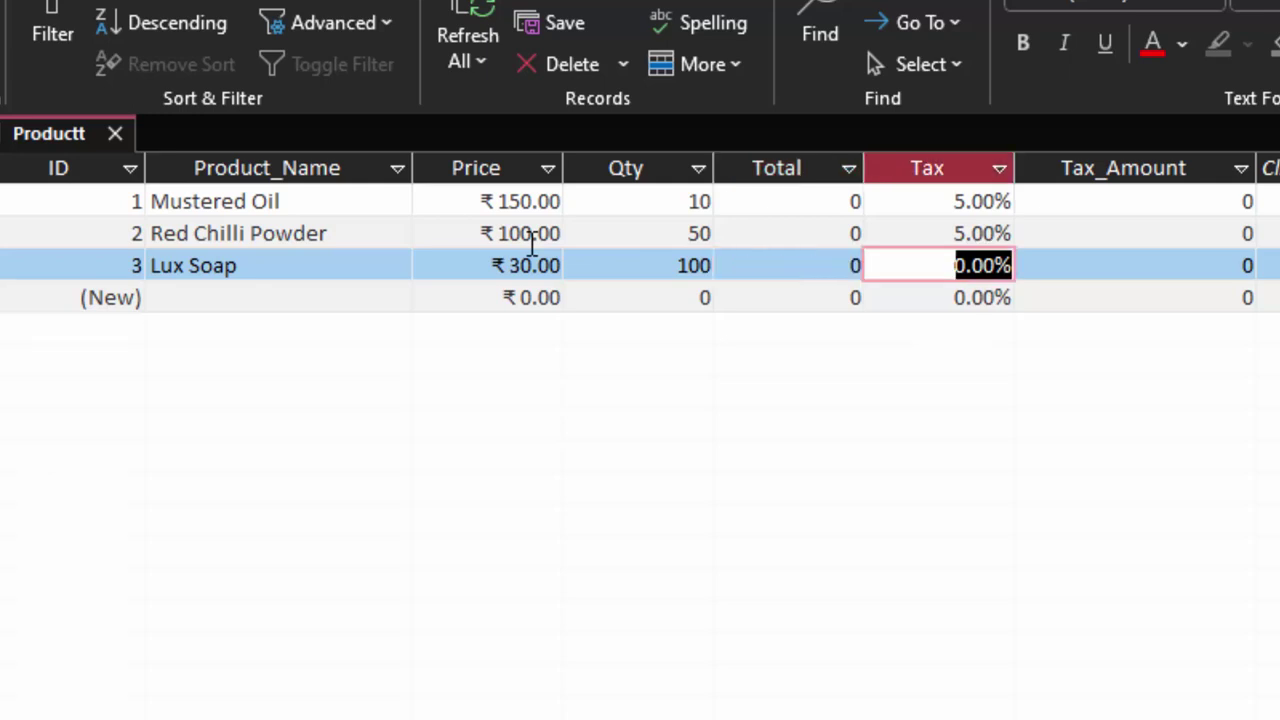
pyautogui.write('10')
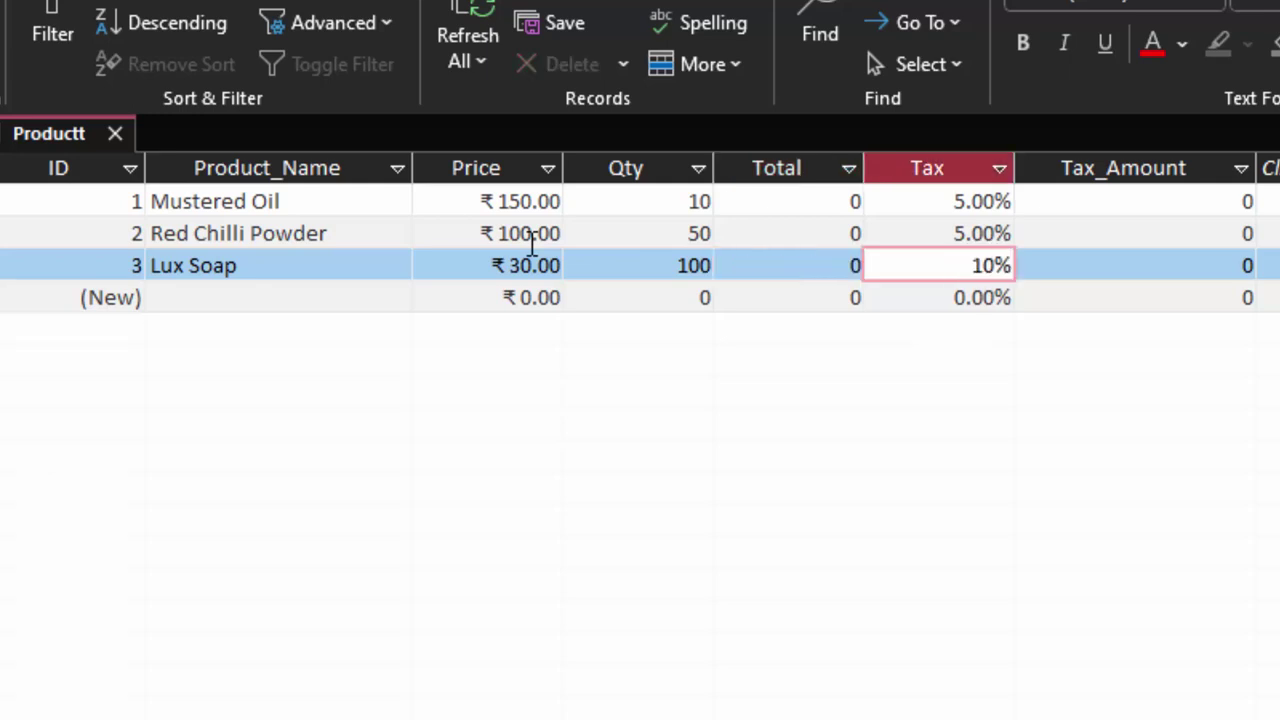
pyautogui.press('Tab')
pyautogui.press('Tab')
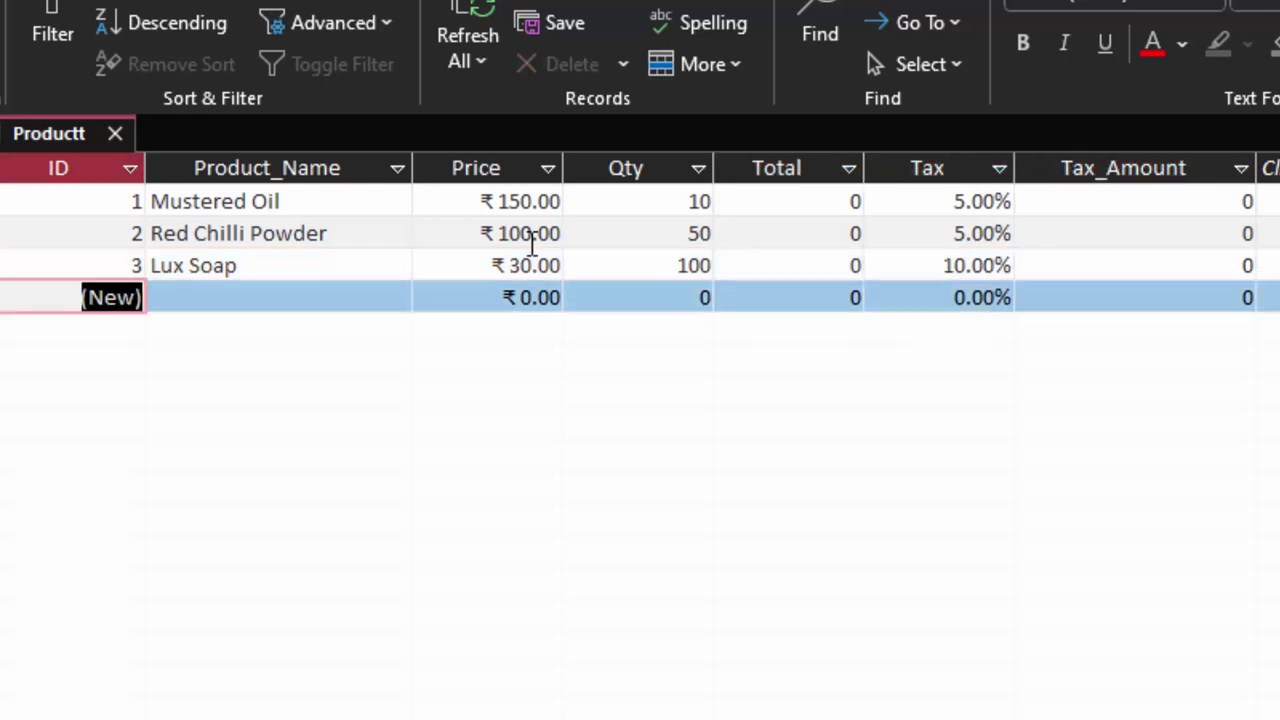
pyautogui.press('Tab')
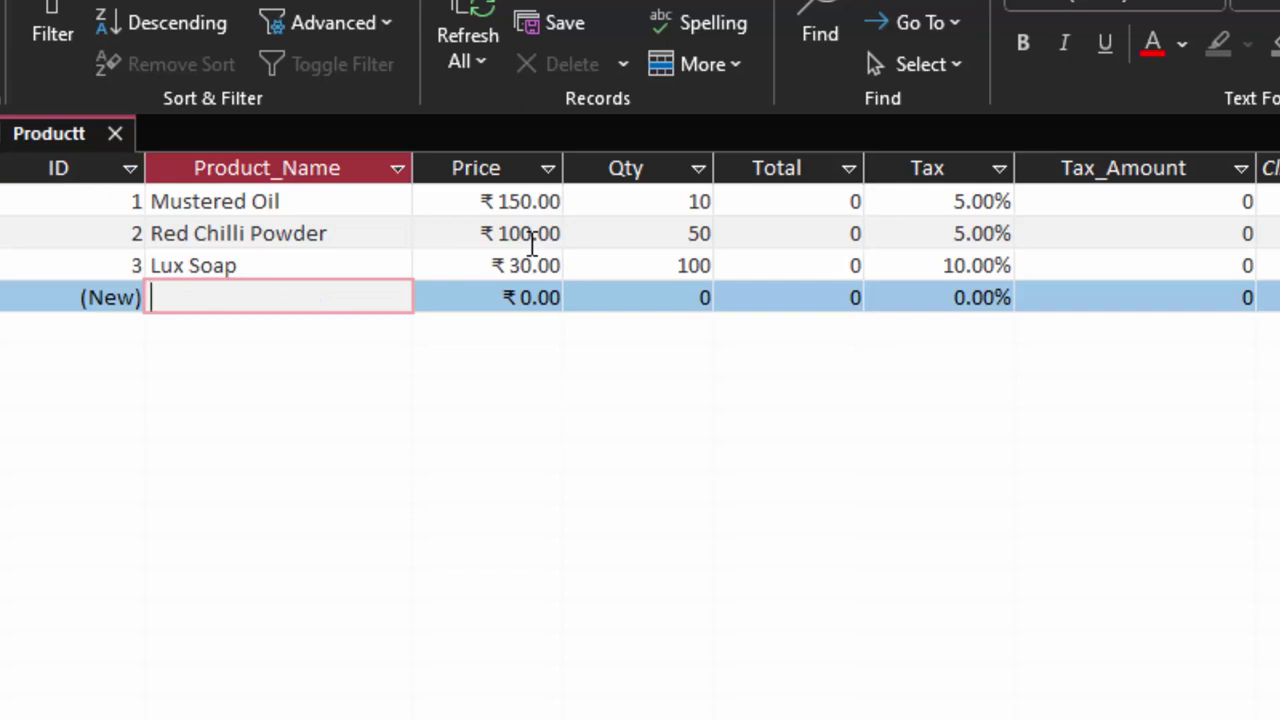
# Step: Add Surf Excel with price ₹170, quantity 60 and 12% tax
pyautogui.write('Surf ')
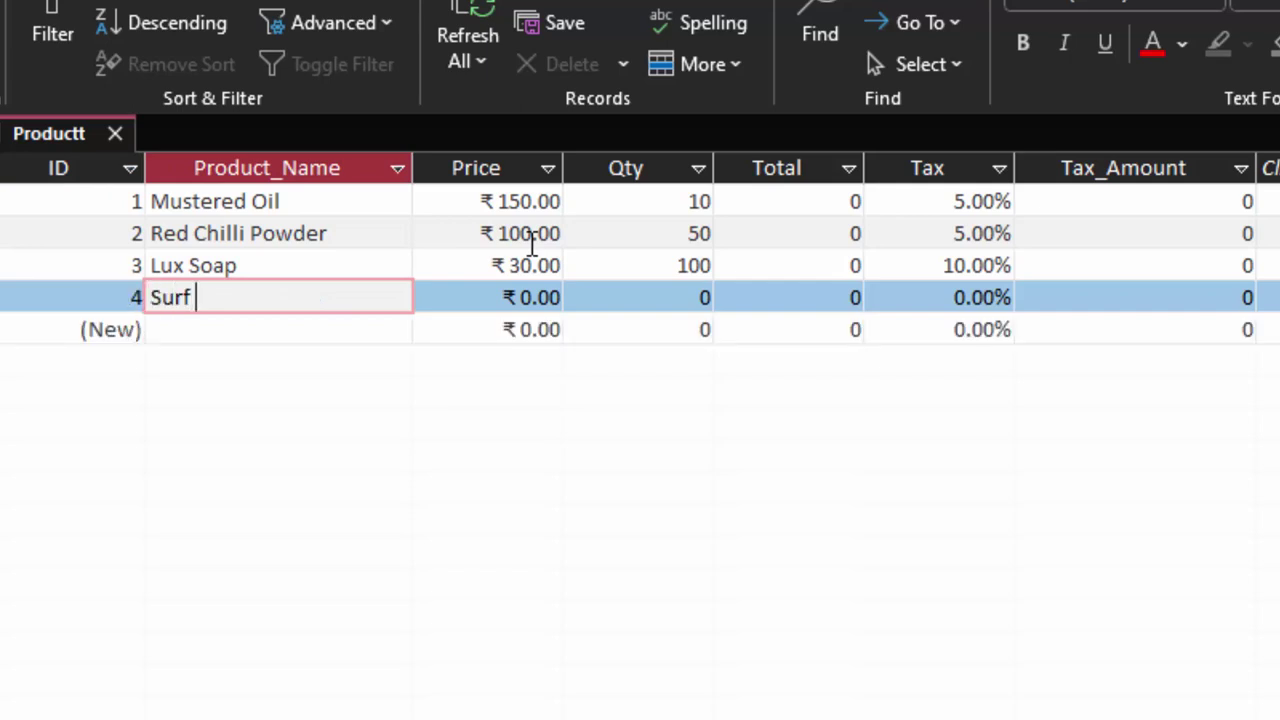
pyautogui.write('Excel')
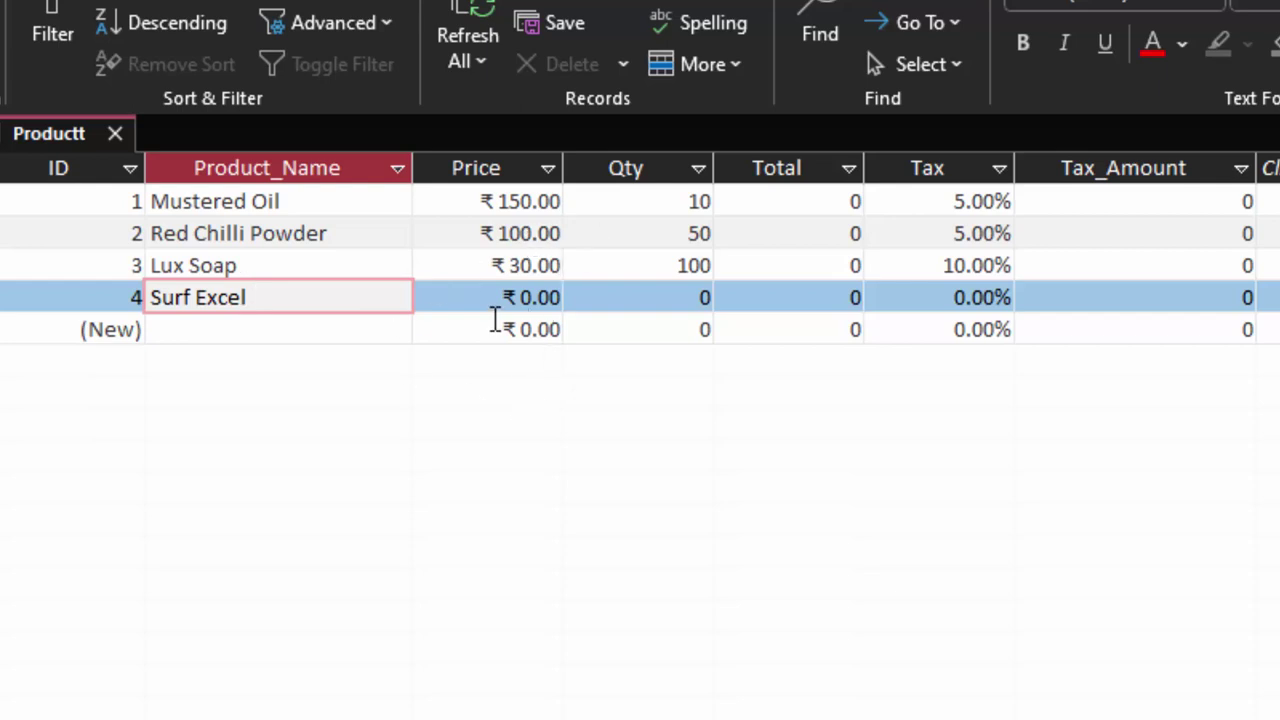
pyautogui.click(530, 301)
pyautogui.press('BackSpace')
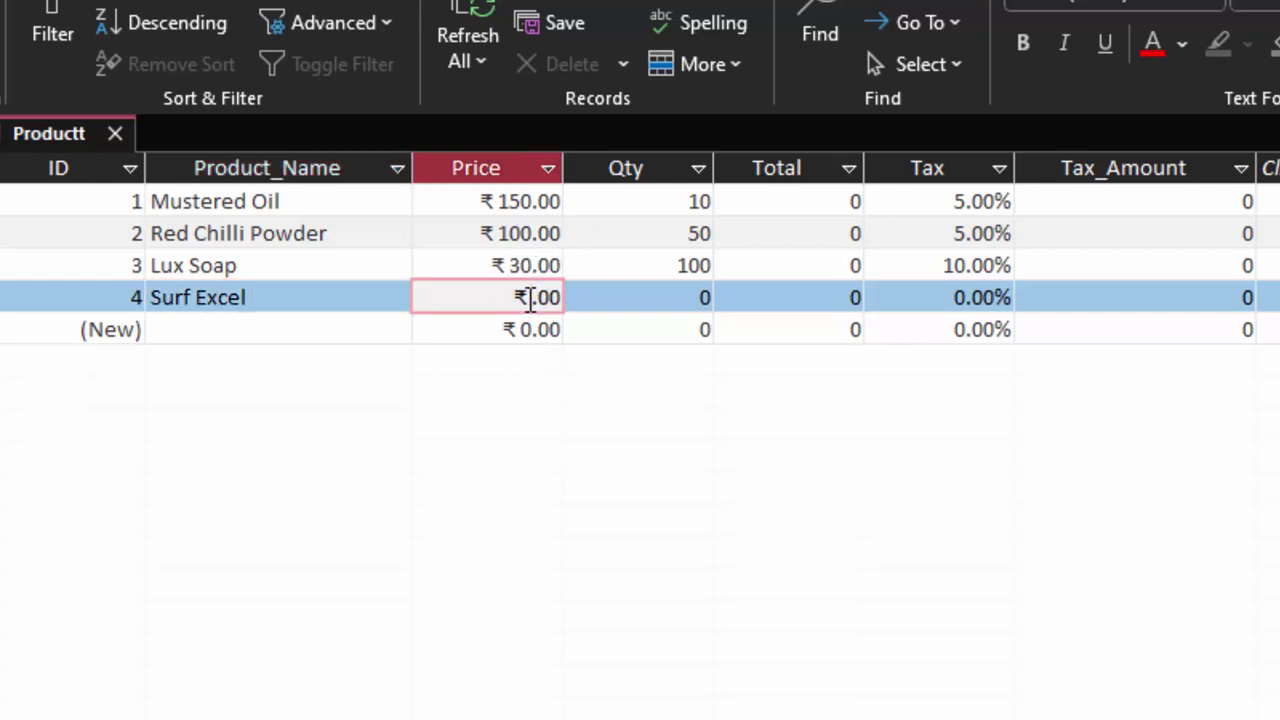
pyautogui.write('17')
pyautogui.write('0')
pyautogui.press('Tab')
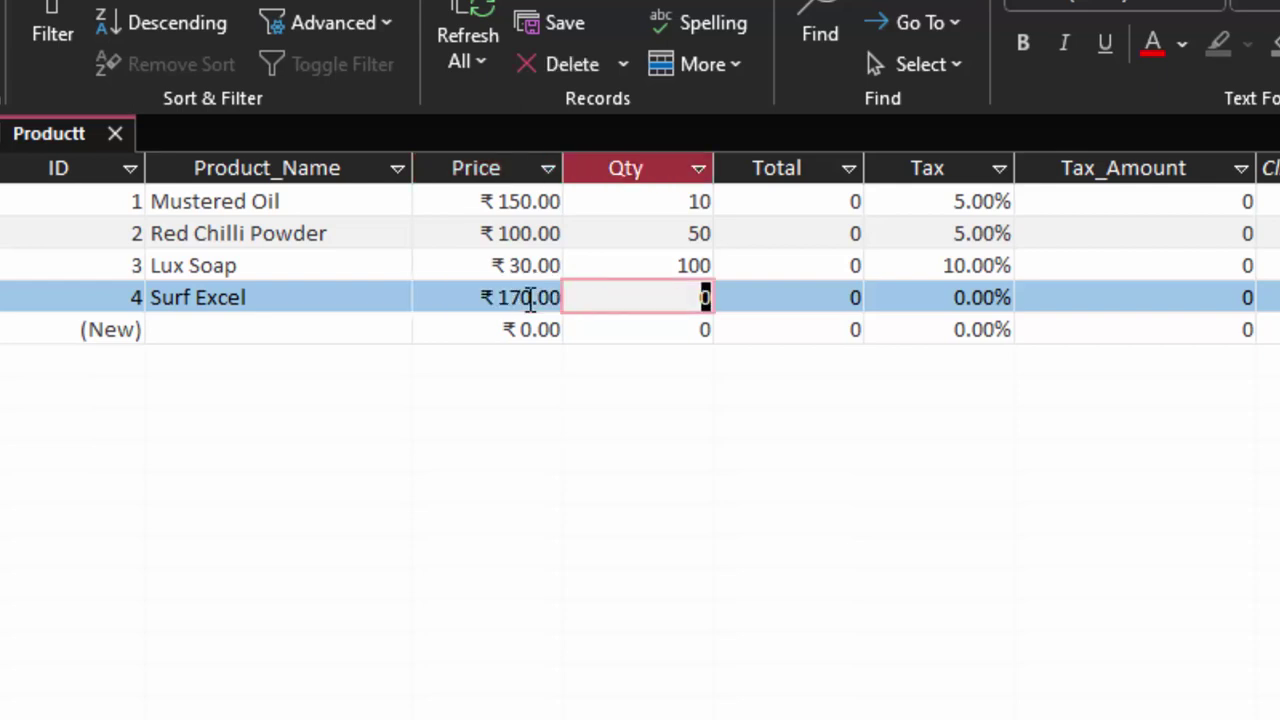
pyautogui.write('60')
pyautogui.press('Tab')
pyautogui.press('Tab')
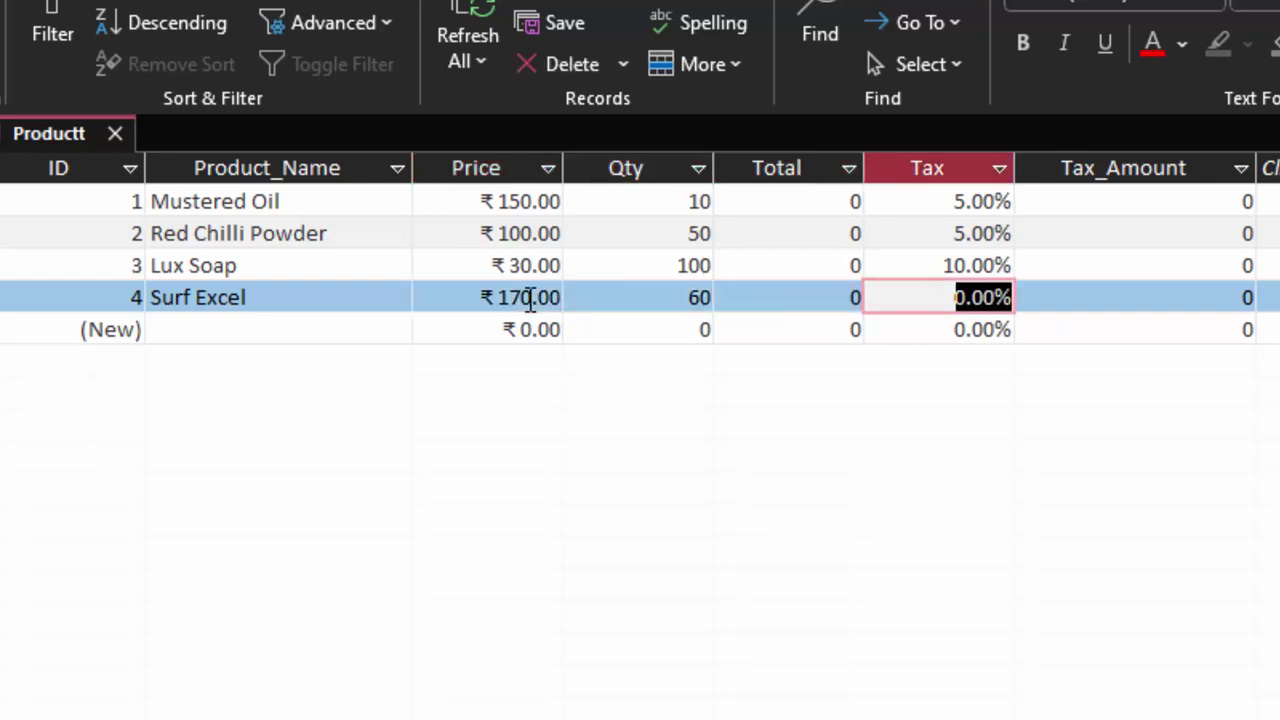
pyautogui.write('12')
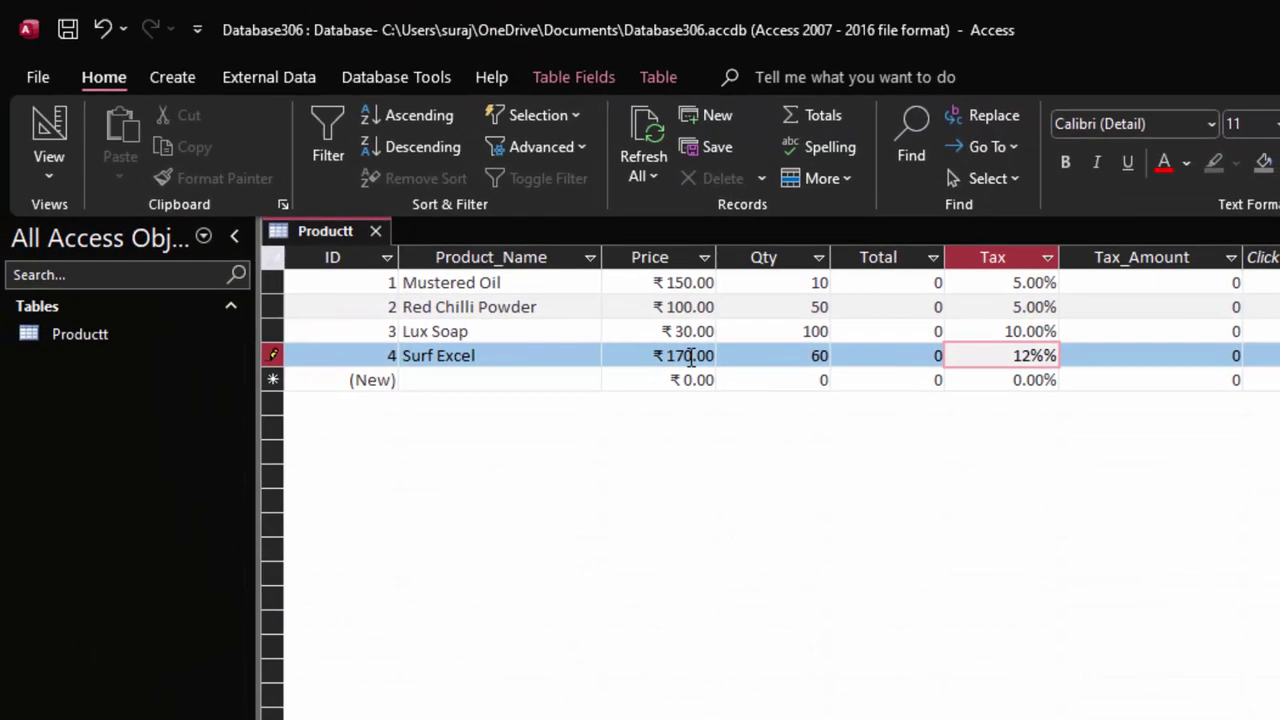
pyautogui.press('Tab')
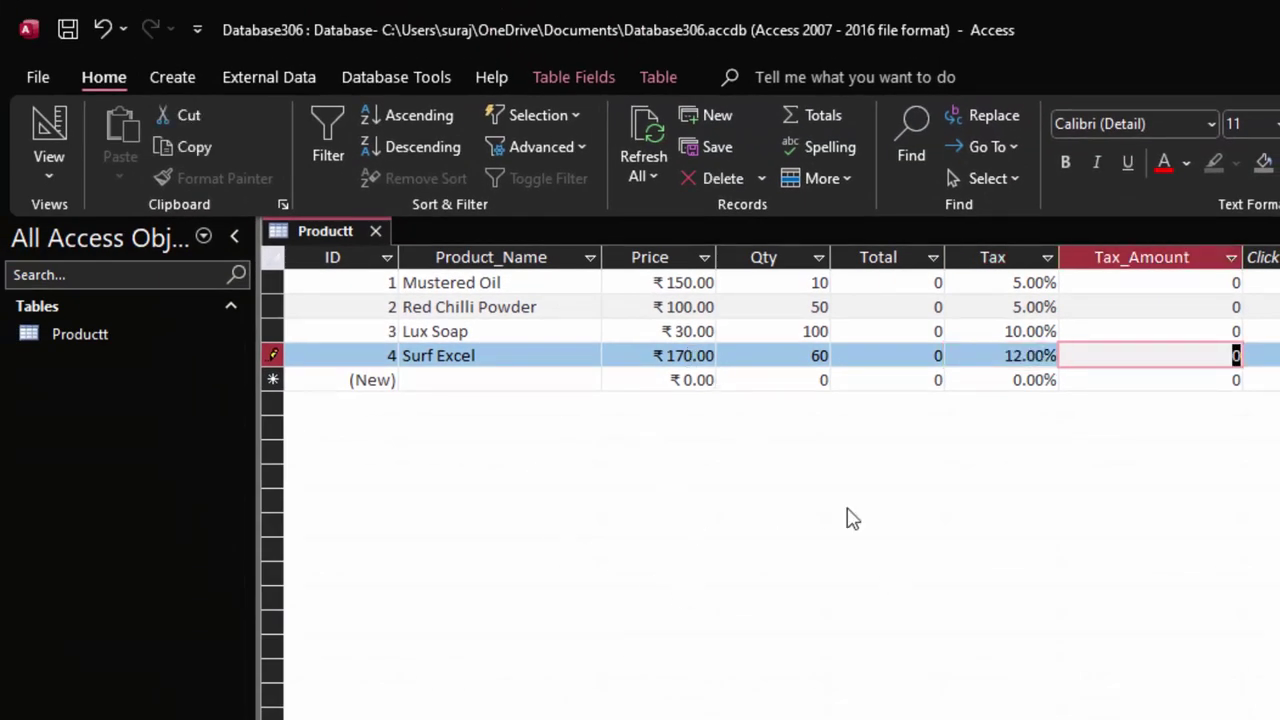
# Step: Close the Productt table saving its layout, and create a blank form in Design View
pyautogui.click(384, 227)
pyautogui.click(737, 516)
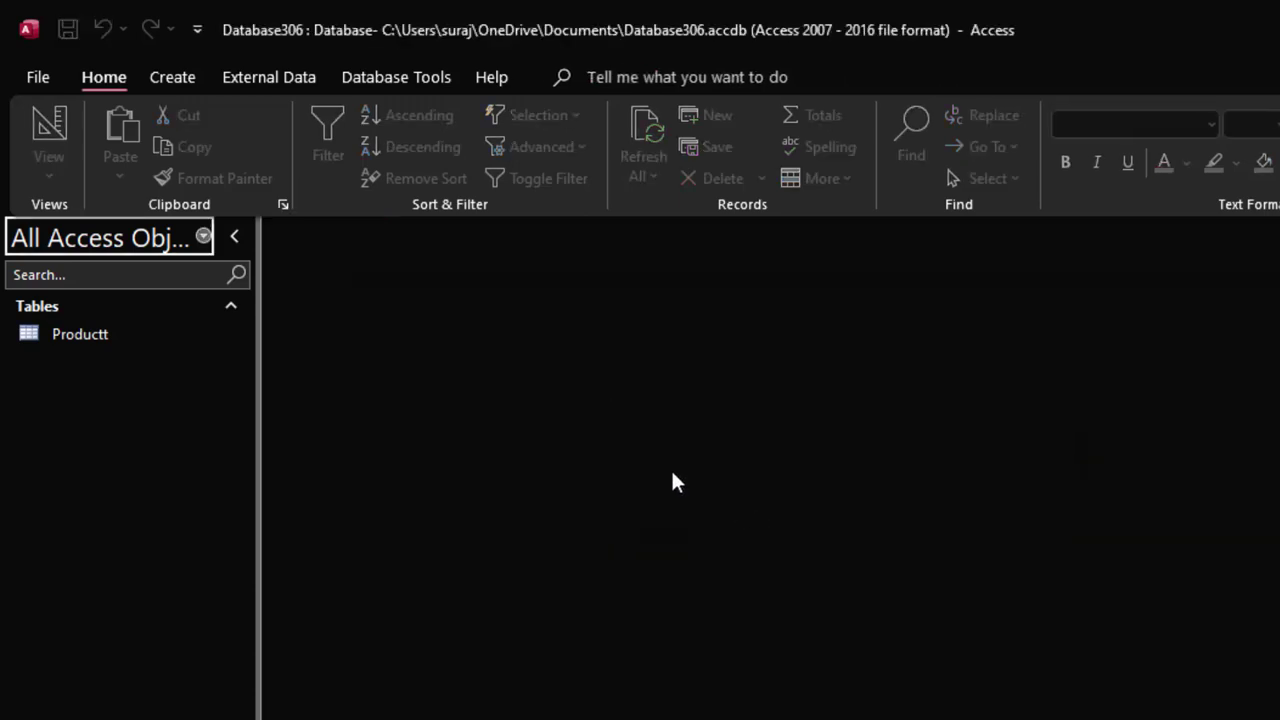
pyautogui.click(174, 78)
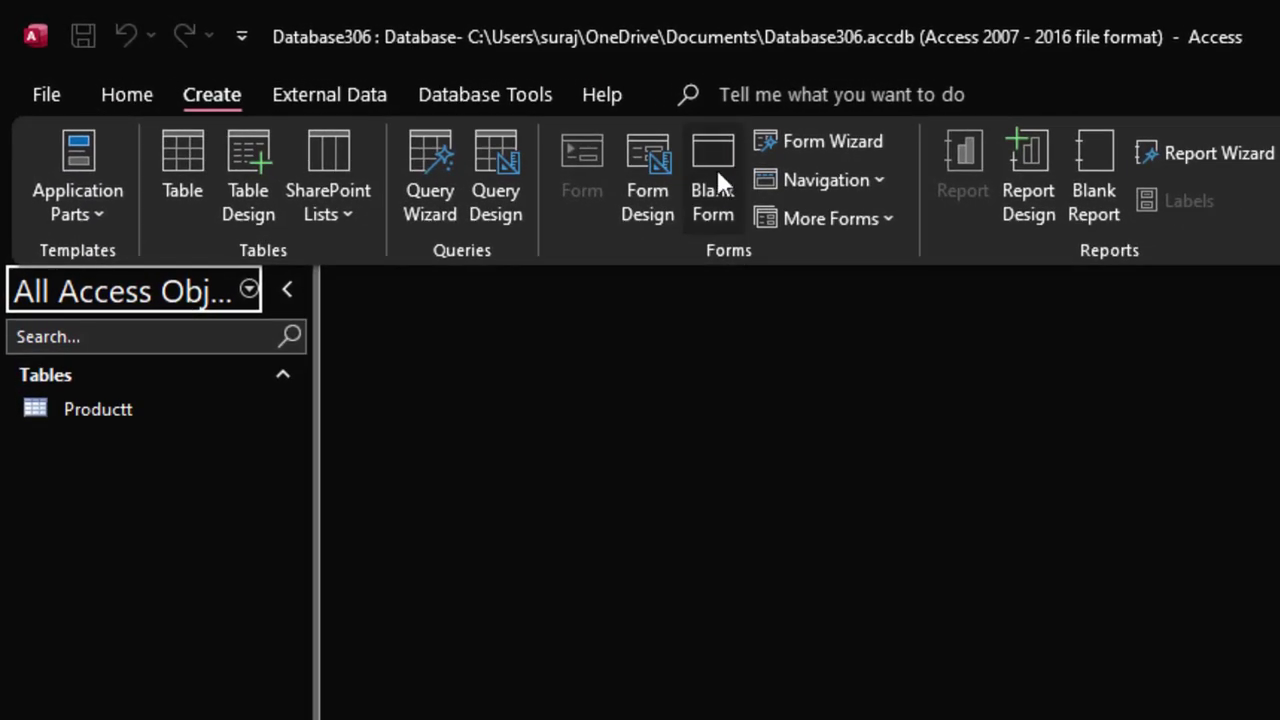
pyautogui.click(716, 184)
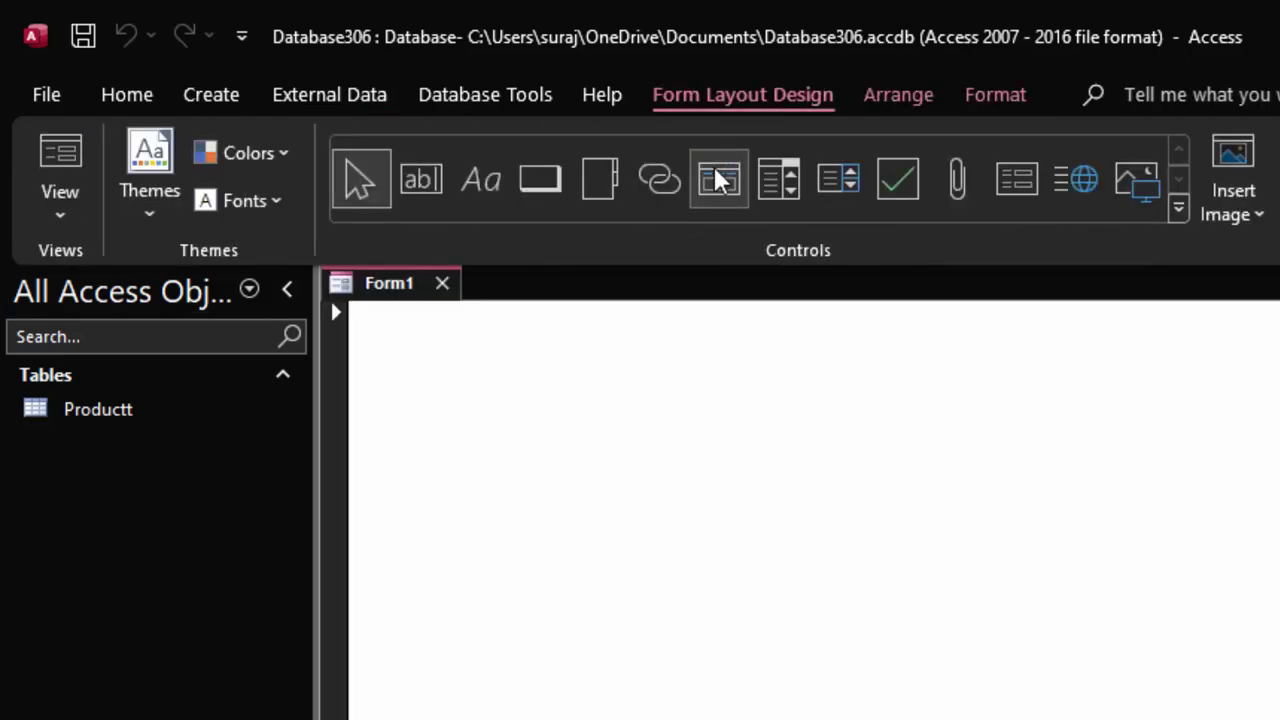
pyautogui.click(62, 212)
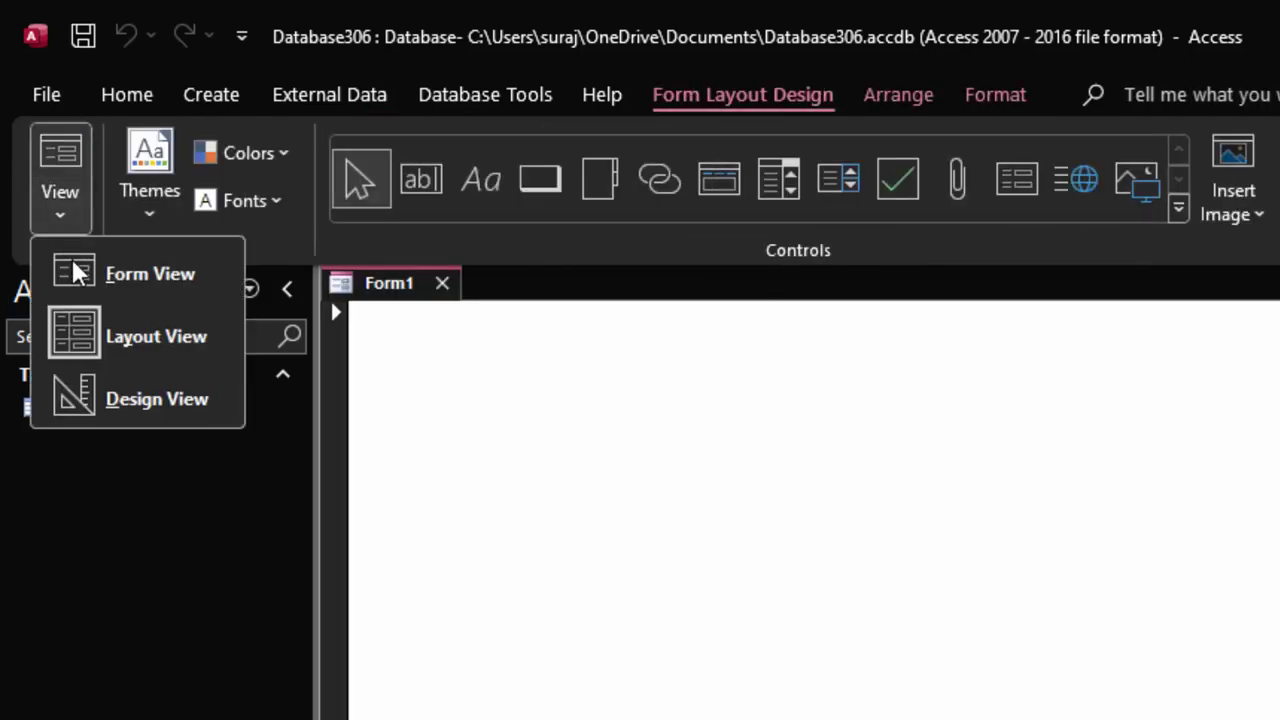
pyautogui.click(115, 395)
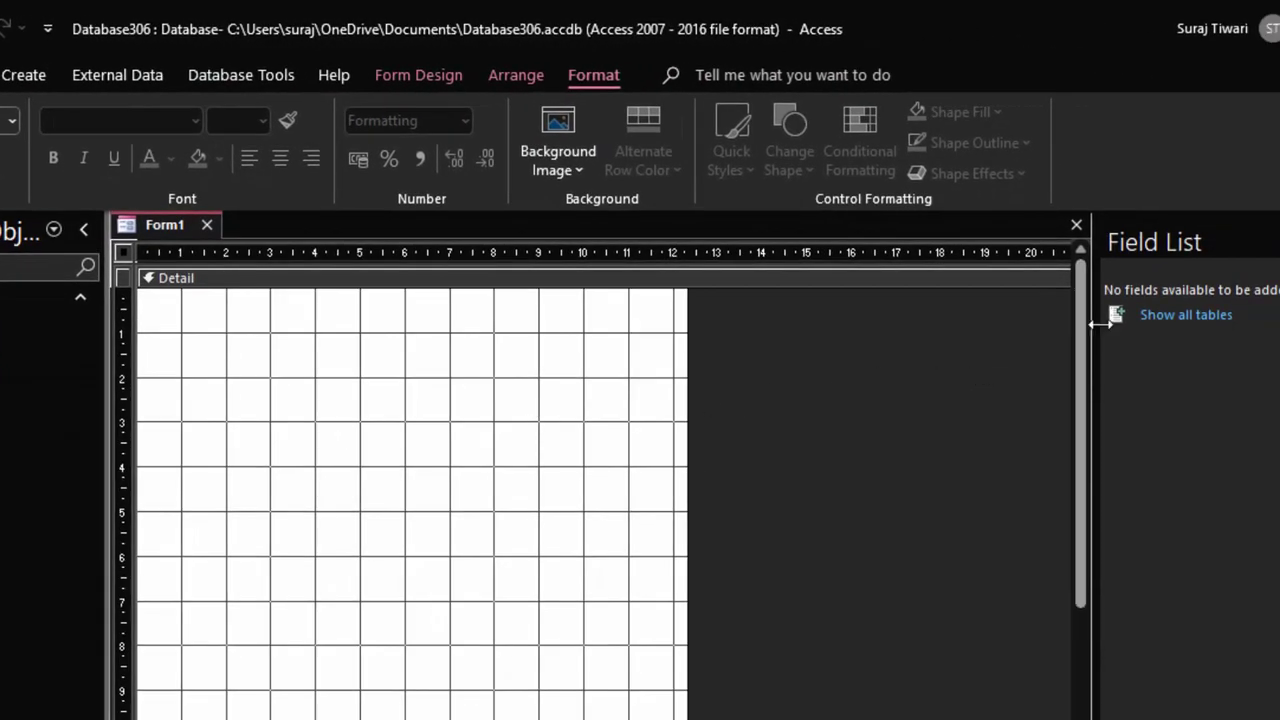
# Step: List Productt's fields and place Product_Name and Price at the top of the form
pyautogui.click(1152, 316)
pyautogui.doubleClick(1146, 320)
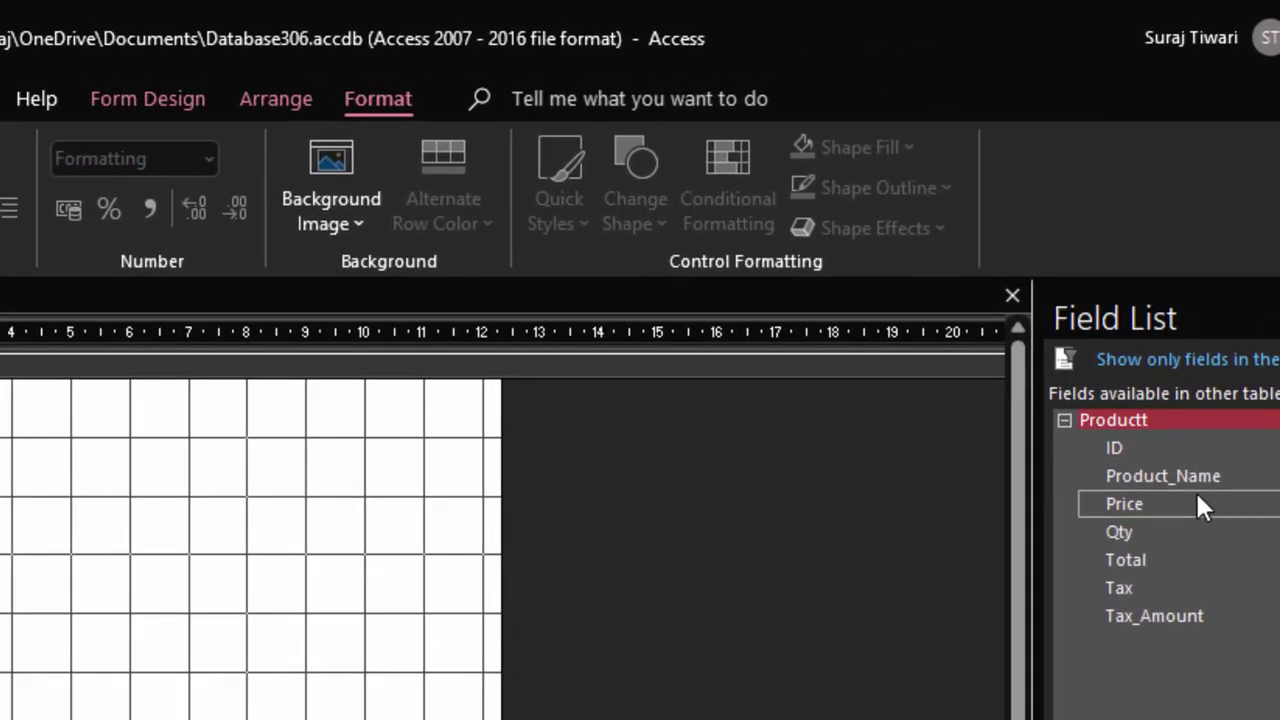
pyautogui.moveTo(1131, 476); pyautogui.dragTo(182, 332)
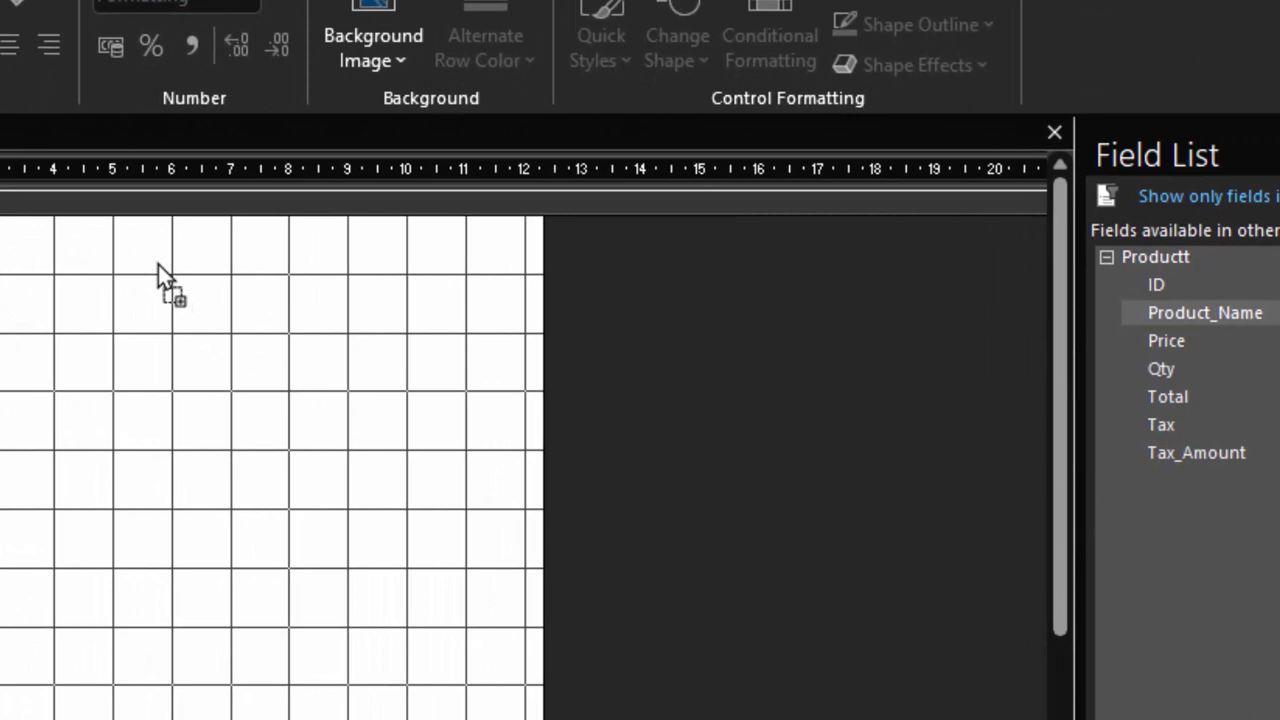
pyautogui.moveTo(182, 332); pyautogui.dragTo(160, 272)
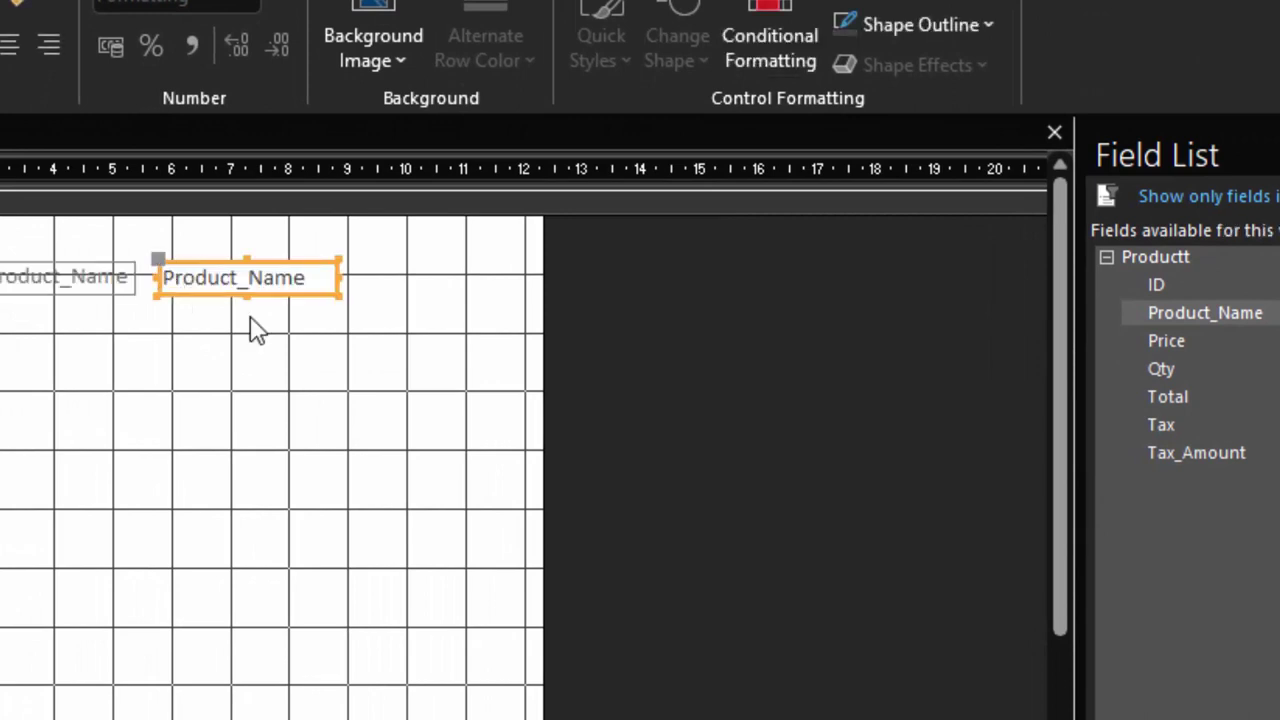
pyautogui.moveTo(1222, 345); pyautogui.dragTo(880, 370)
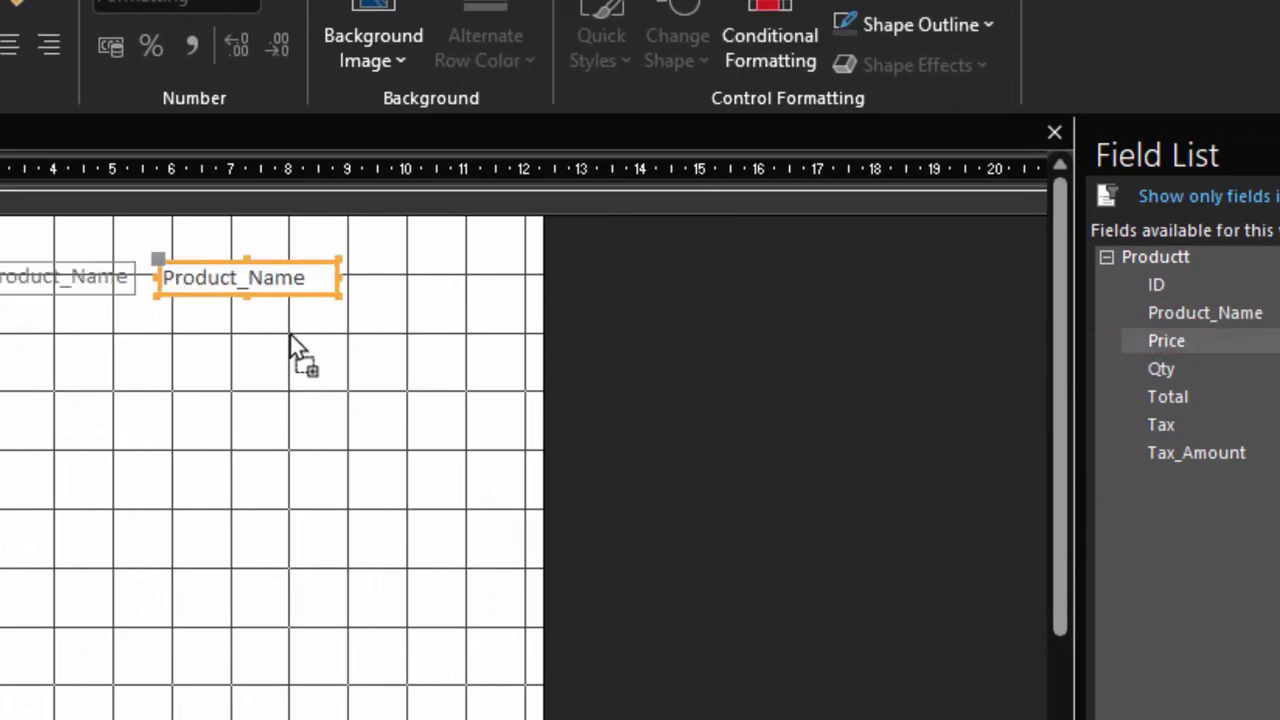
pyautogui.moveTo(290, 334); pyautogui.dragTo(180, 326)
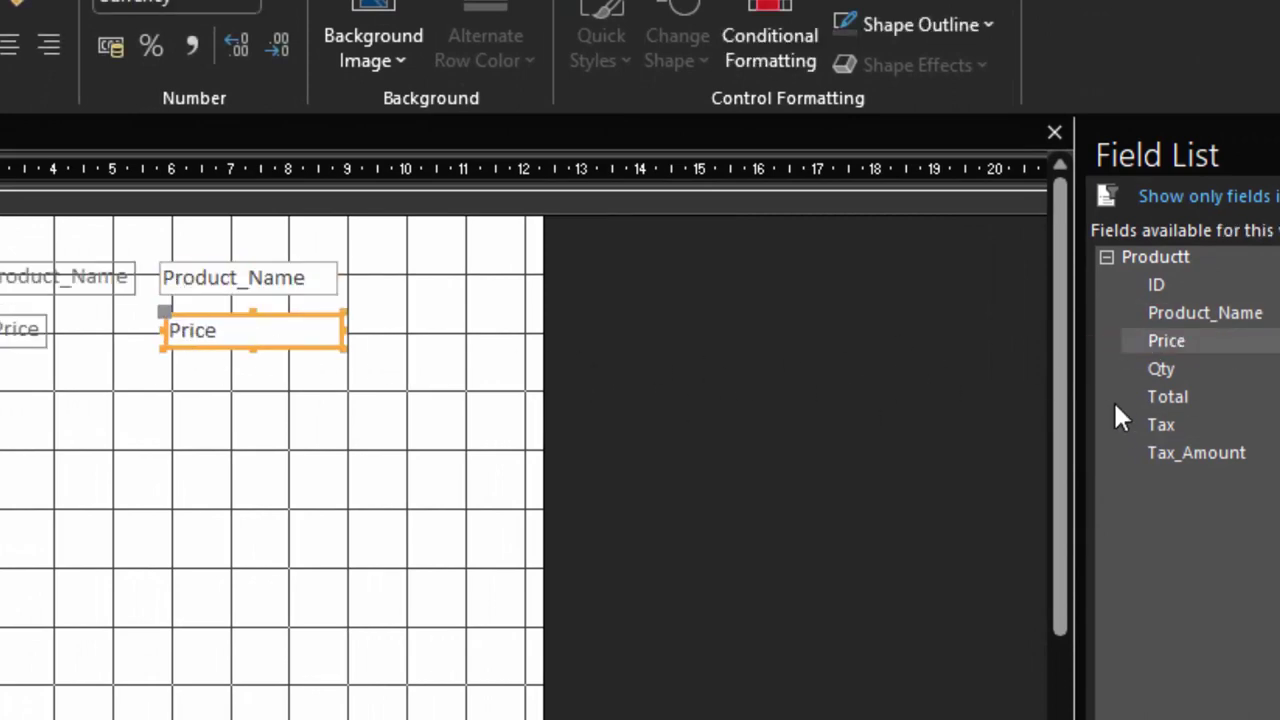
pyautogui.moveTo(1161, 368); pyautogui.dragTo(371, 405)
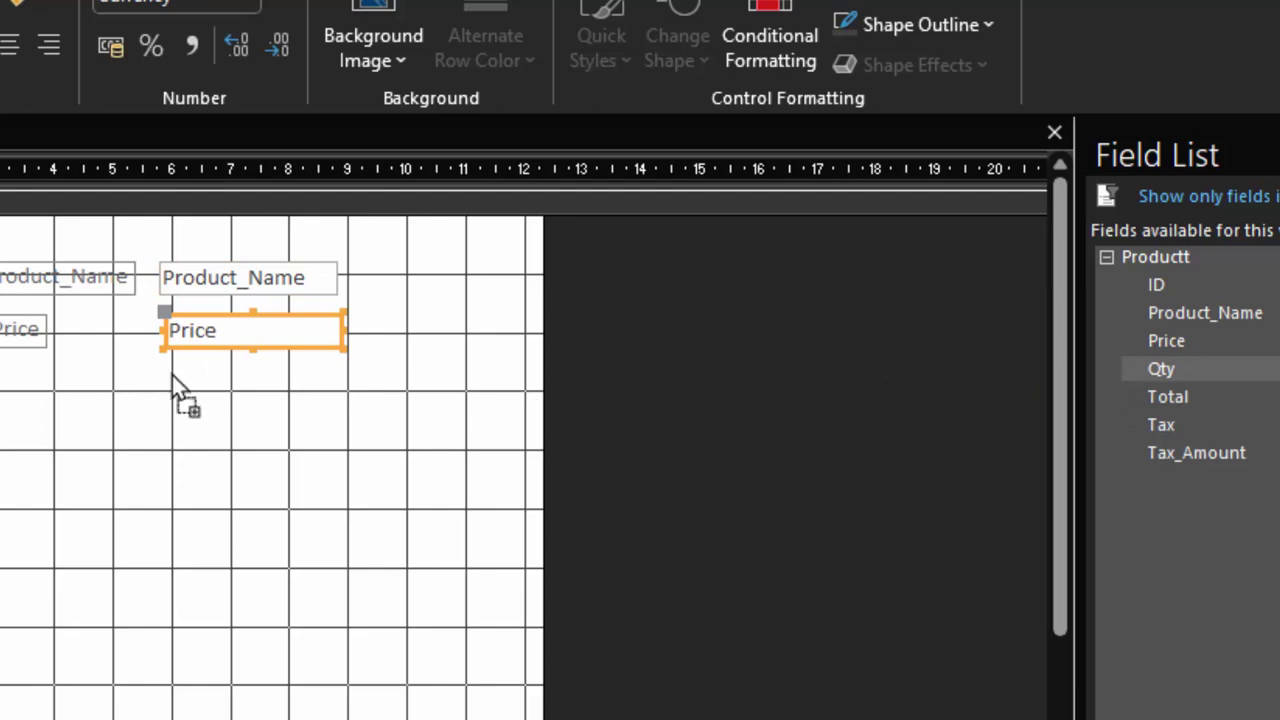
# Step: Add Qty, Total, Tax and Tax_Amount in a column below Price
pyautogui.moveTo(155, 372); pyautogui.dragTo(171, 382)
pyautogui.moveTo(1155, 392)
pyautogui.mouseDown()
pyautogui.moveTo(1053, 407)
pyautogui.moveTo(272, 430)
pyautogui.mouseUp()
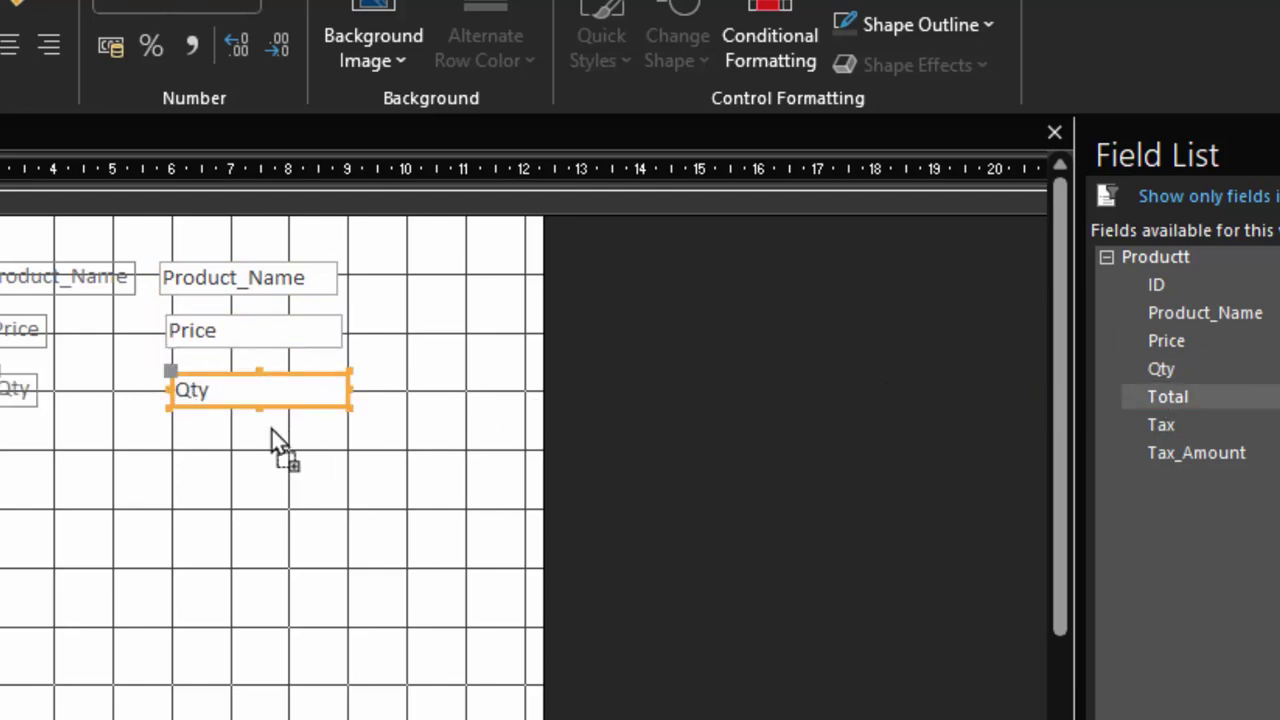
pyautogui.moveTo(186, 445); pyautogui.dragTo(173, 450)
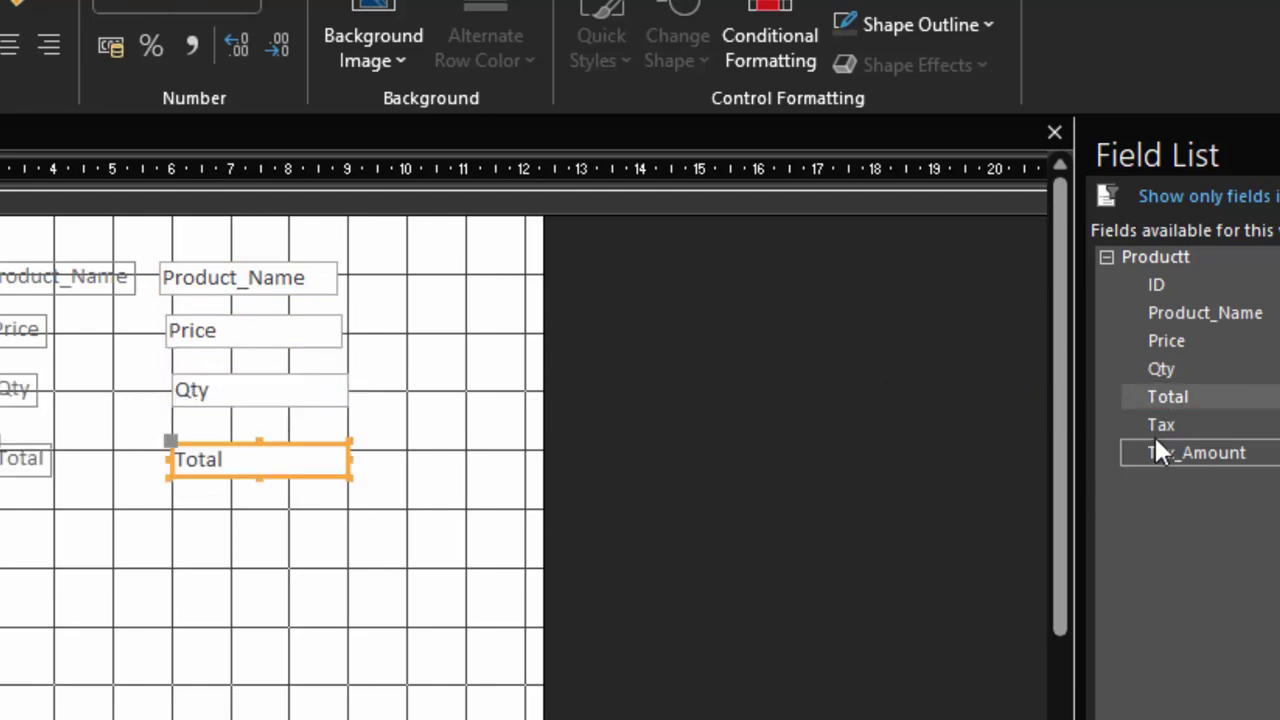
pyautogui.moveTo(1155, 427); pyautogui.dragTo(528, 508)
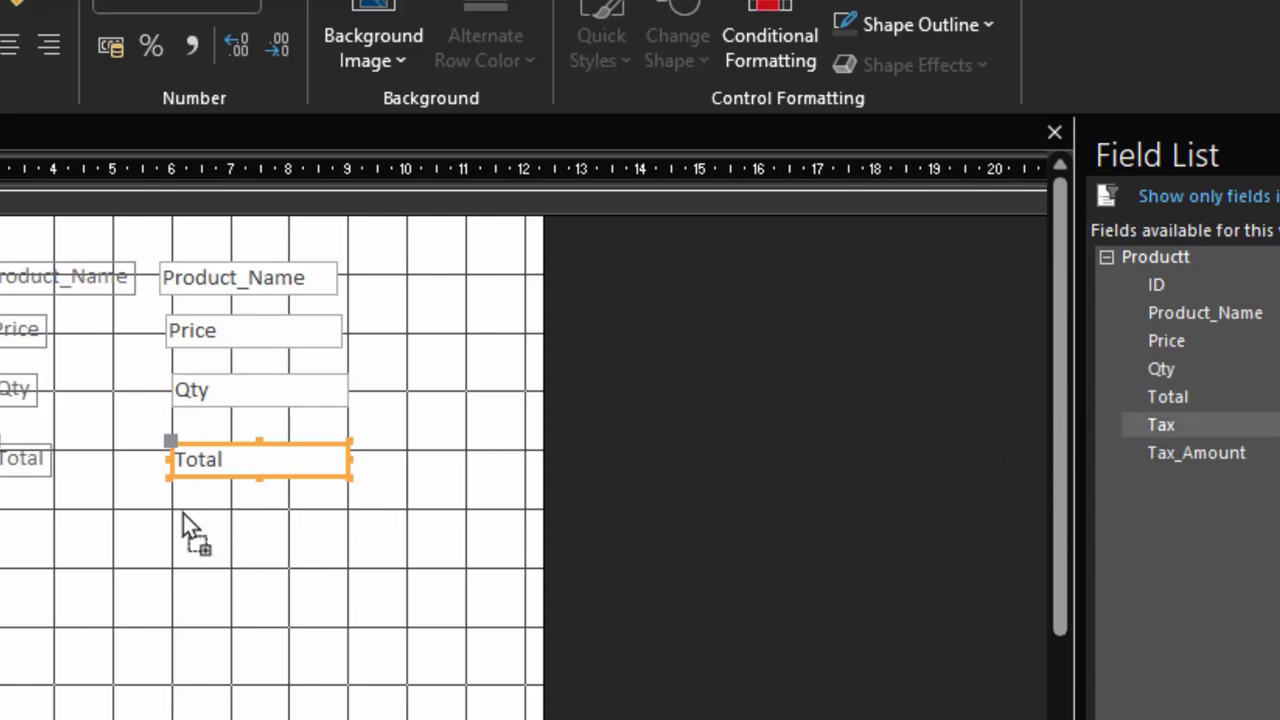
pyautogui.moveTo(192, 528); pyautogui.dragTo(177, 499)
pyautogui.moveTo(1172, 456); pyautogui.dragTo(297, 574)
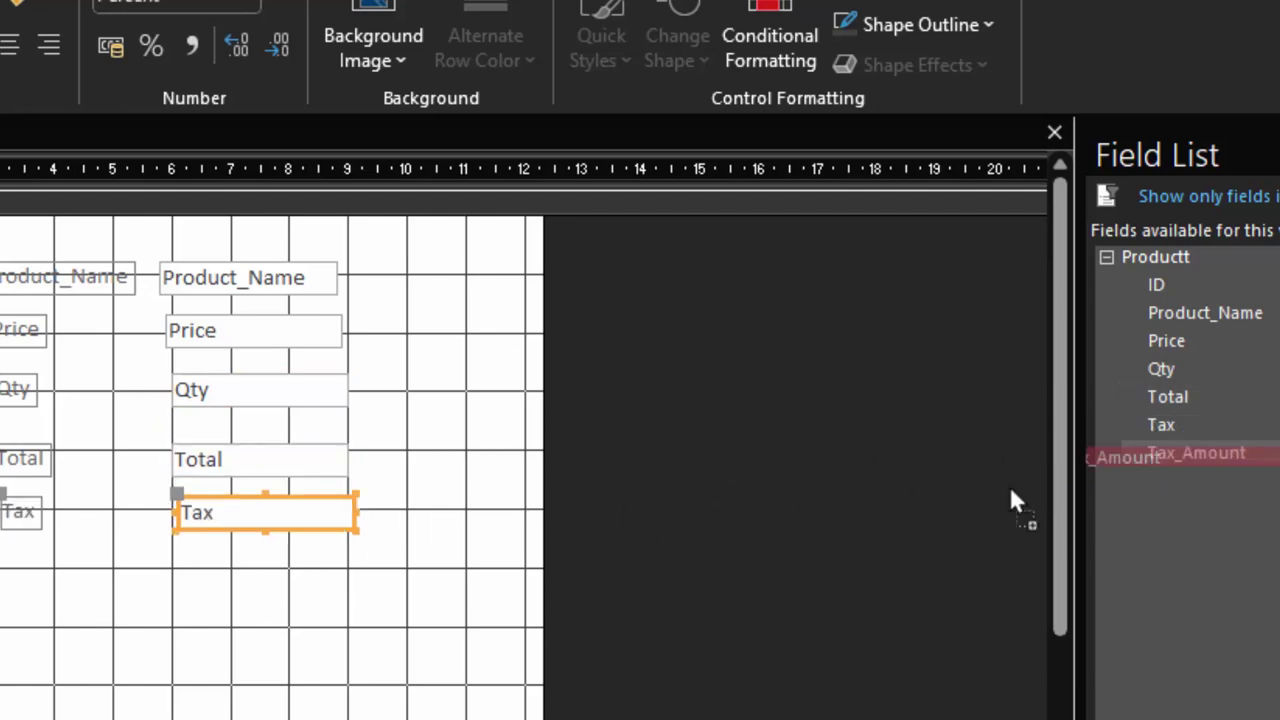
pyautogui.moveTo(204, 583); pyautogui.dragTo(190, 575)
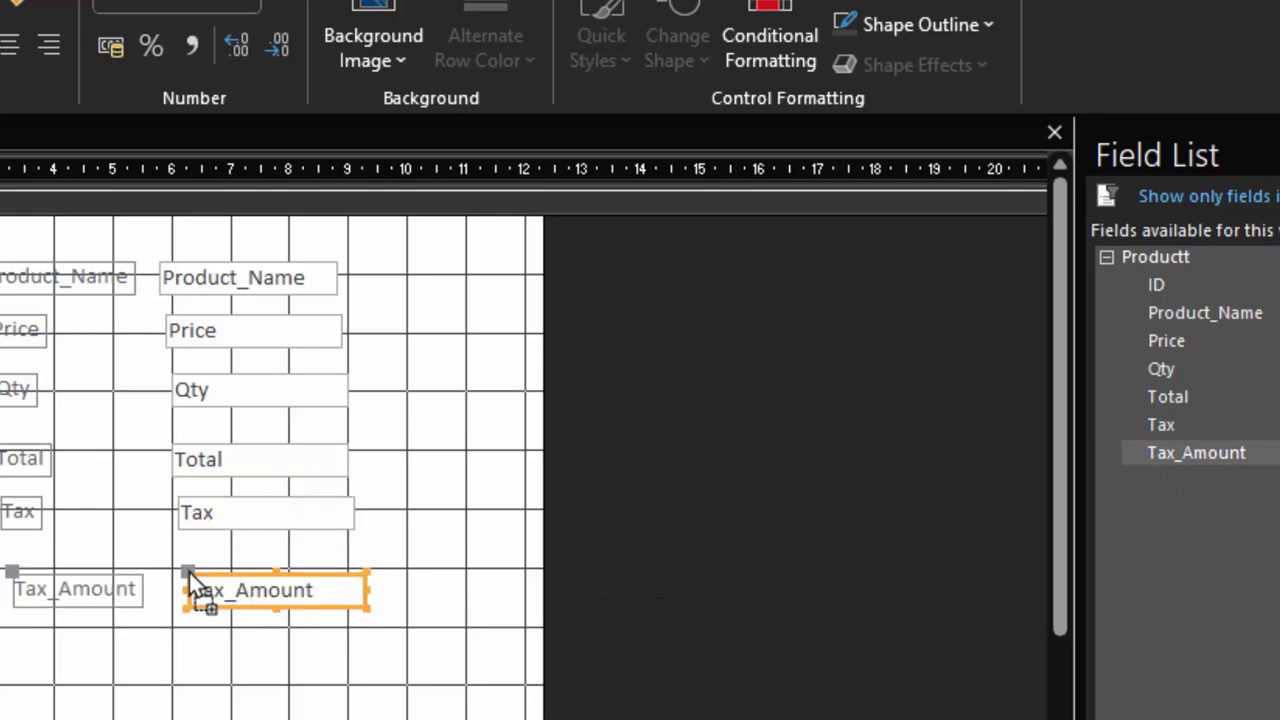
# Step: Show the Property Sheet and edit the Total text box's Control Source
pyautogui.click(225, 462)
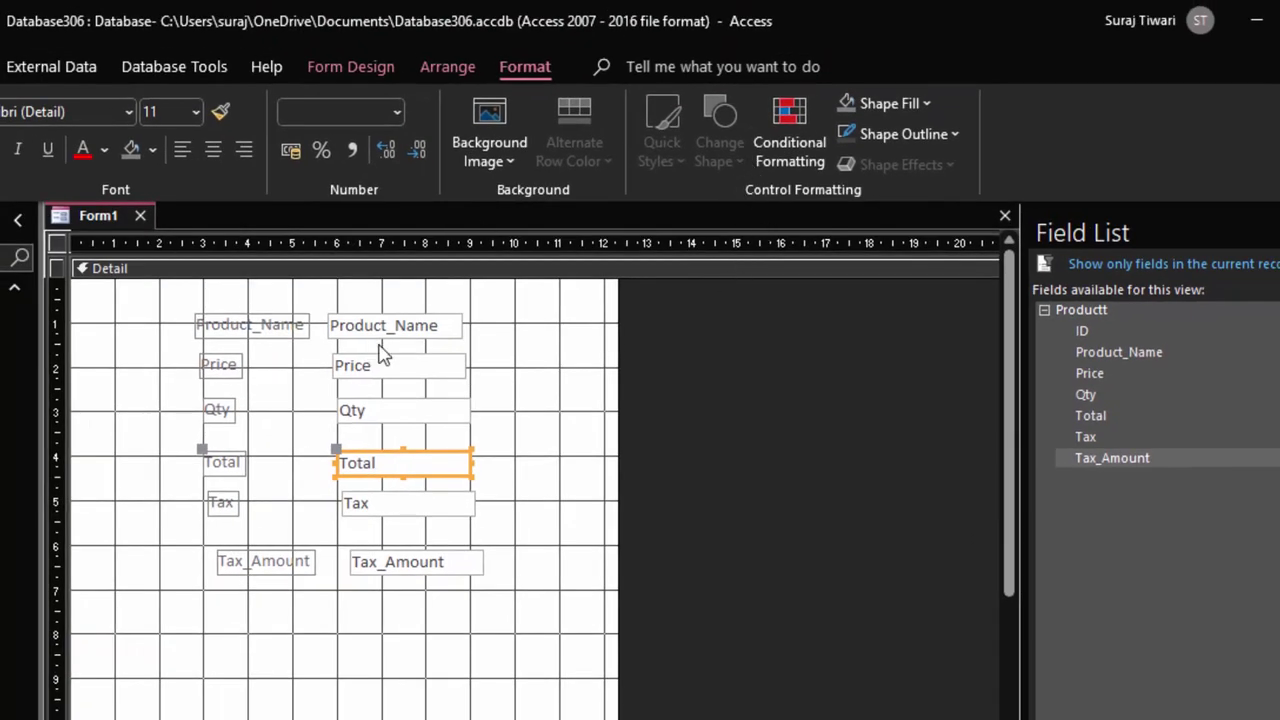
pyautogui.click(518, 362)
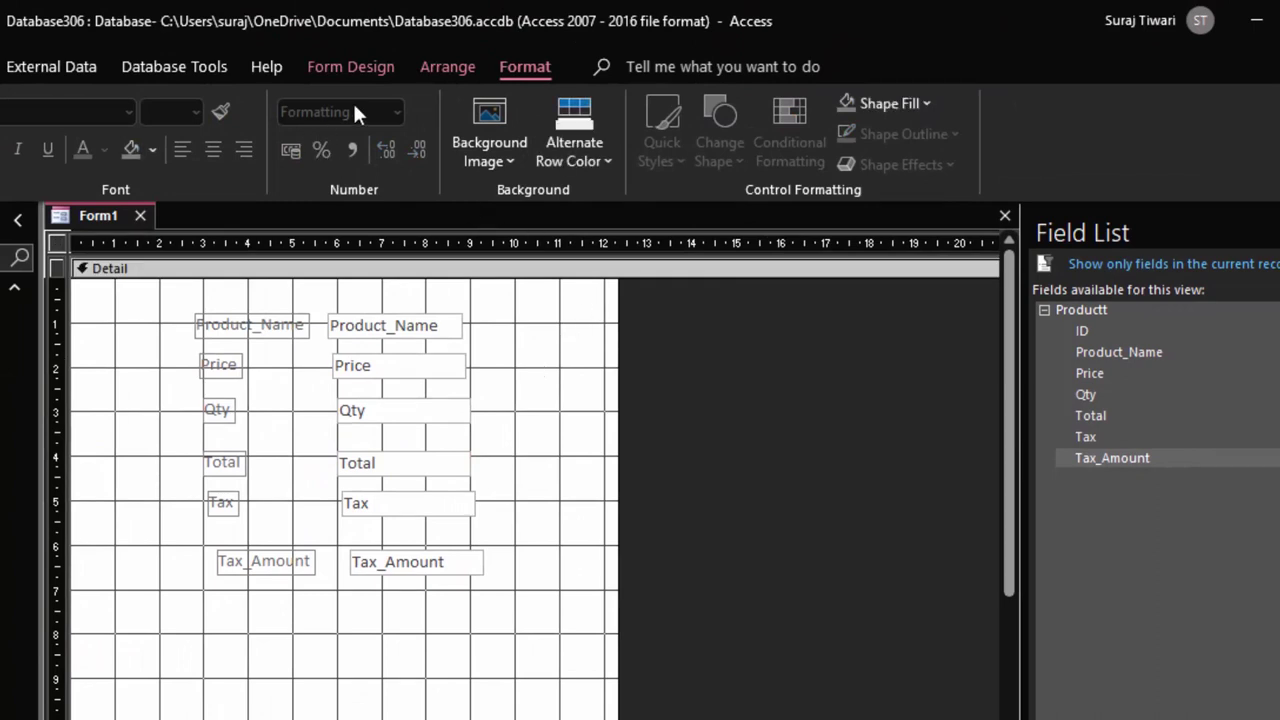
pyautogui.click(366, 70)
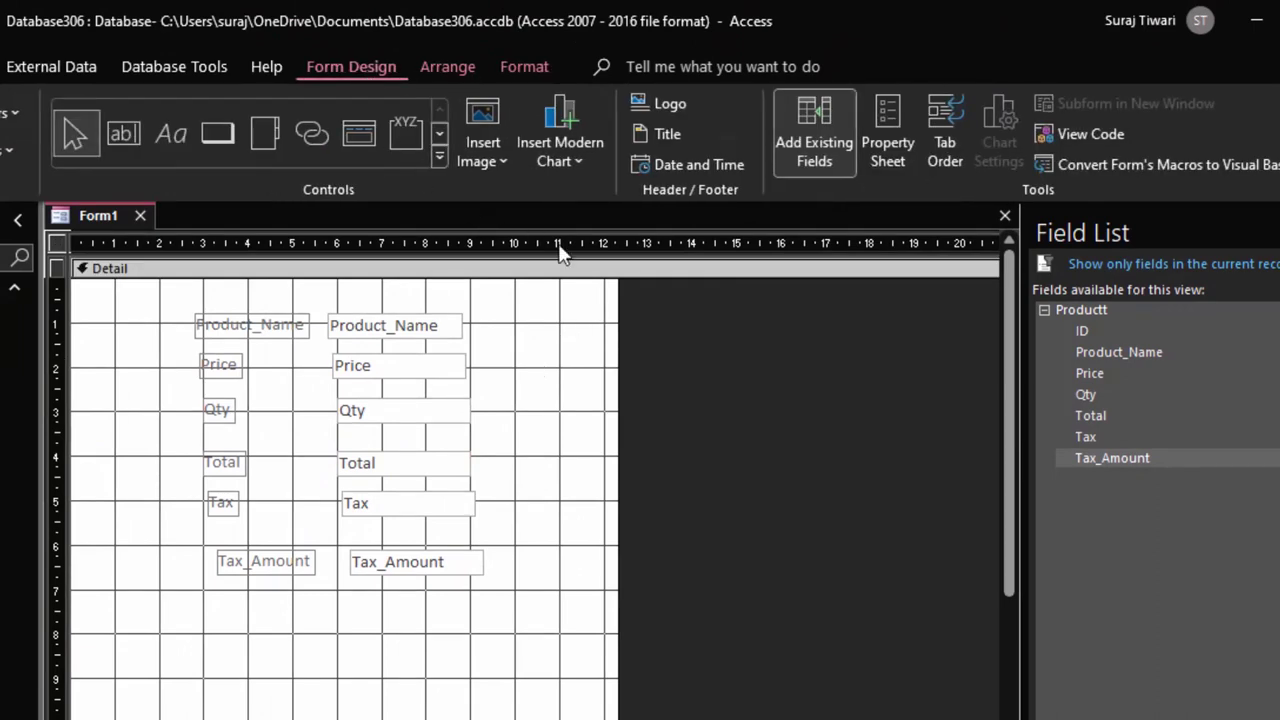
pyautogui.click(896, 126)
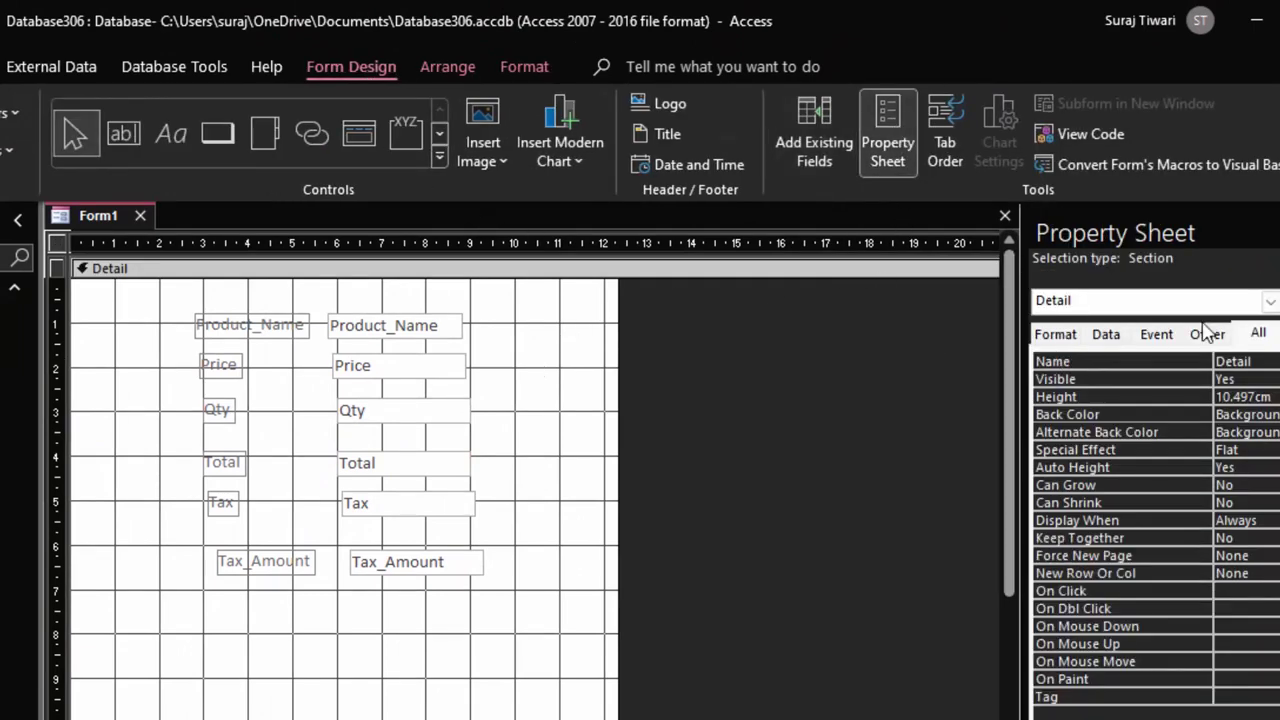
pyautogui.click(1270, 303)
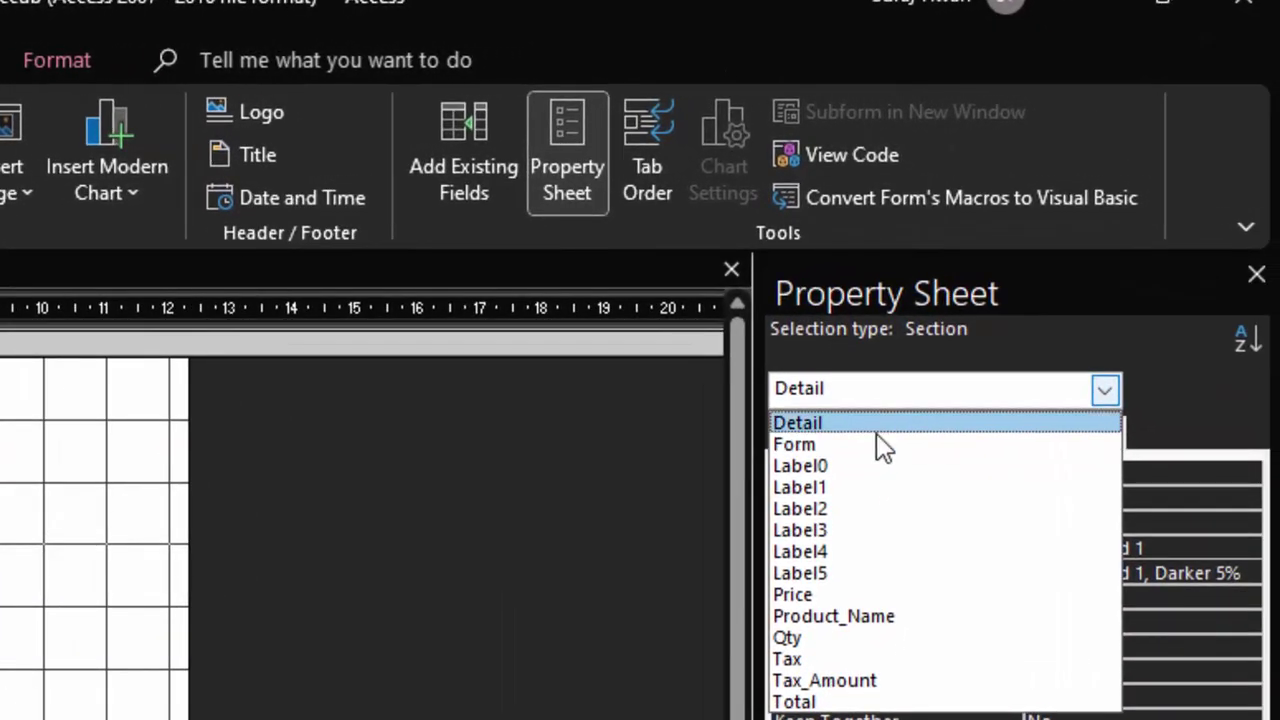
pyautogui.click(879, 452)
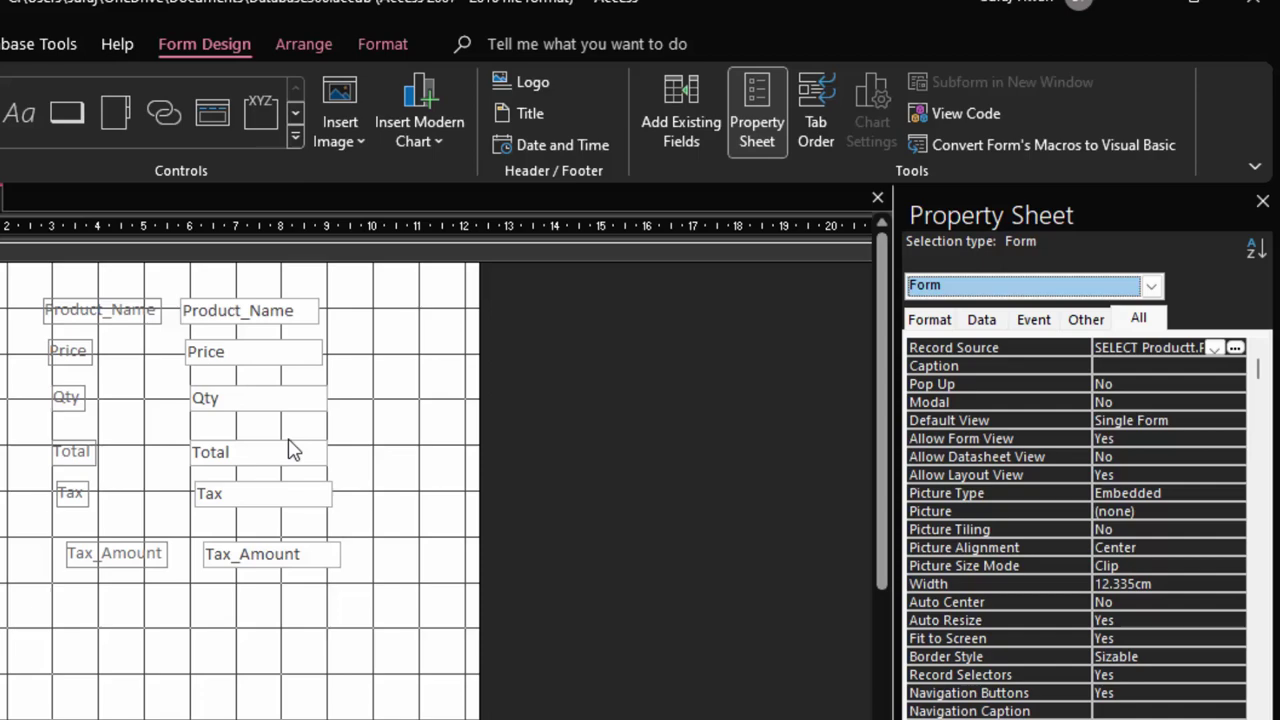
pyautogui.click(300, 445)
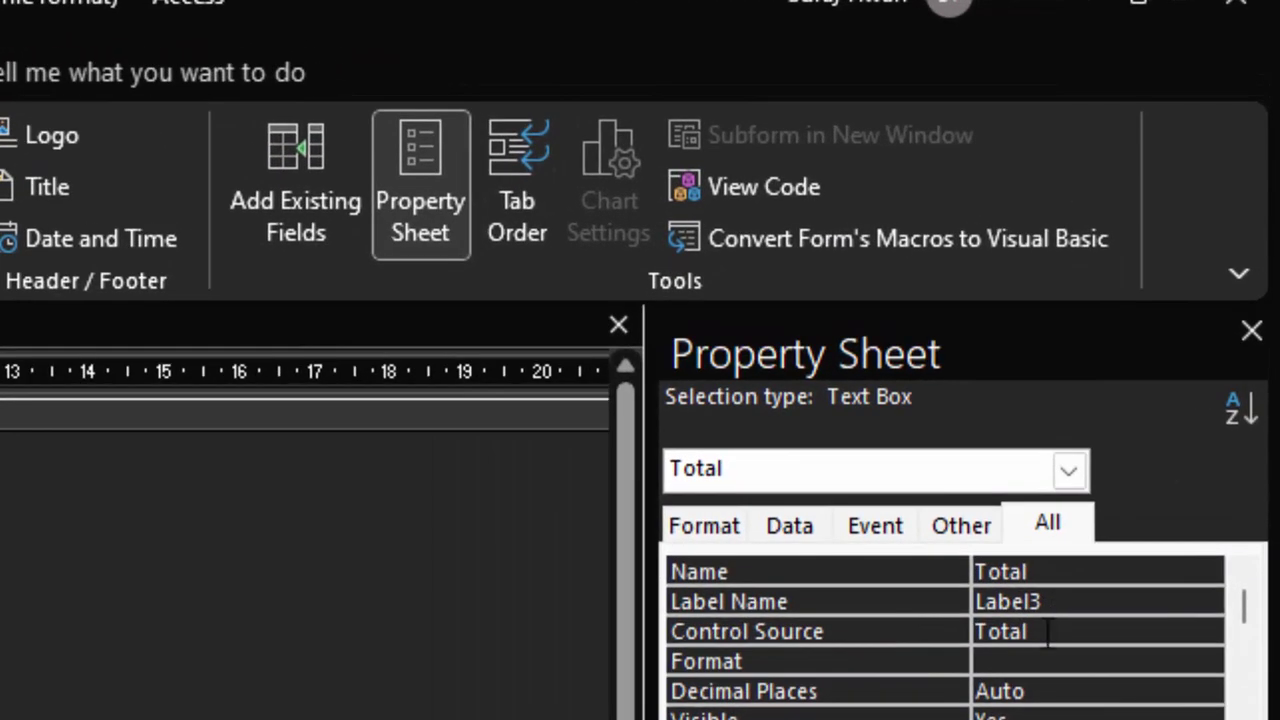
pyautogui.click(1056, 631)
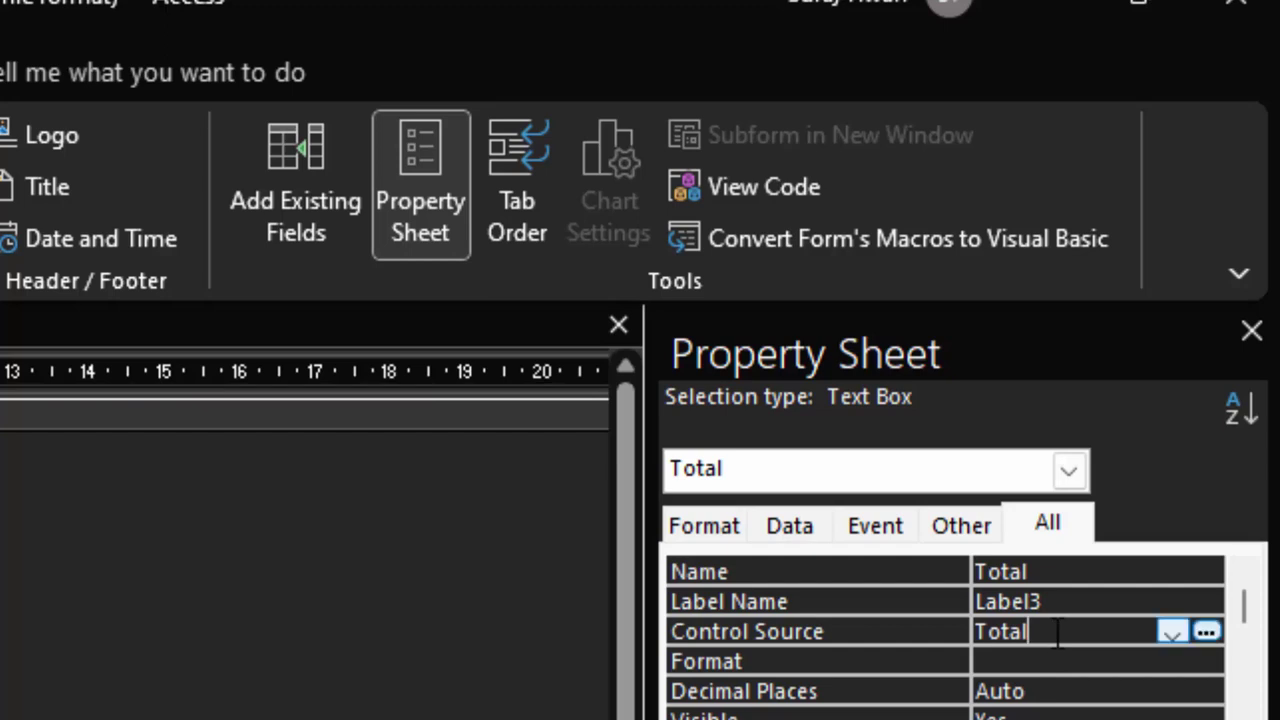
# Step: Replace the Total box's Control Source with the expression [Price]*[Qty]
pyautogui.click(1206, 634)
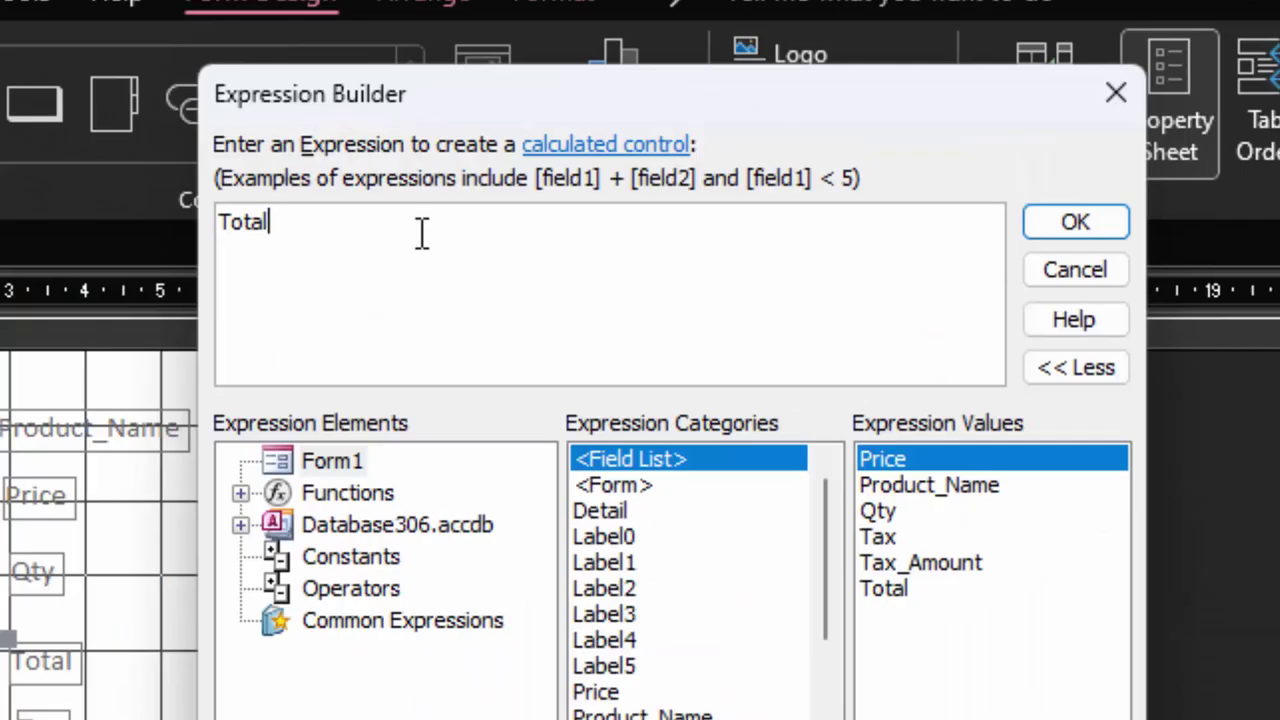
pyautogui.press('BackSpace')
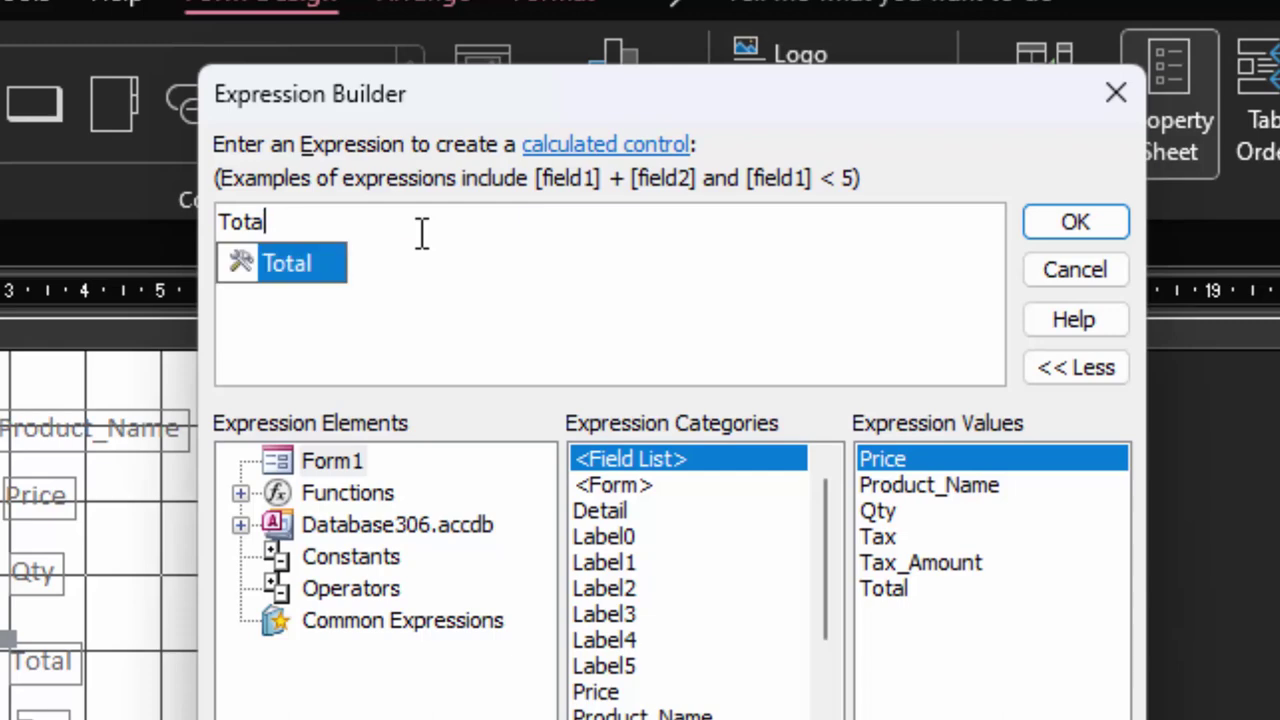
pyautogui.press('BackSpace')
pyautogui.press('BackSpace')
pyautogui.press('BackSpace')
pyautogui.press('BackSpace')
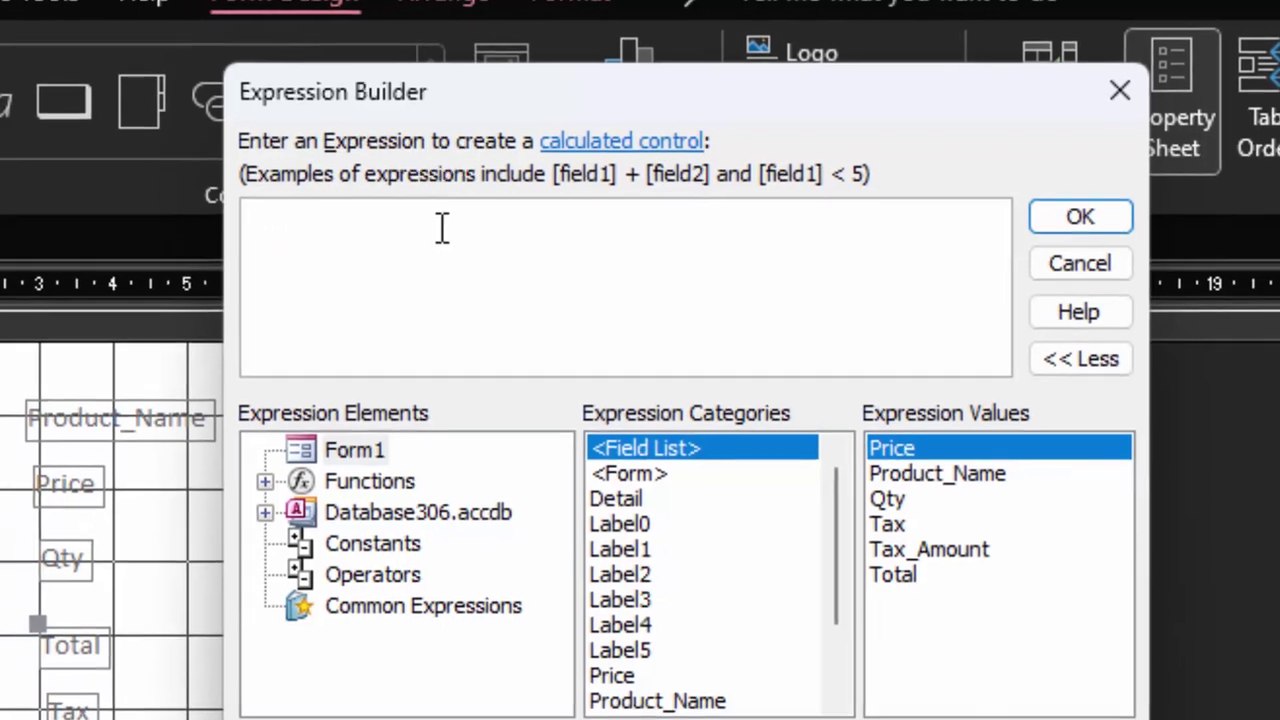
pyautogui.write('[')
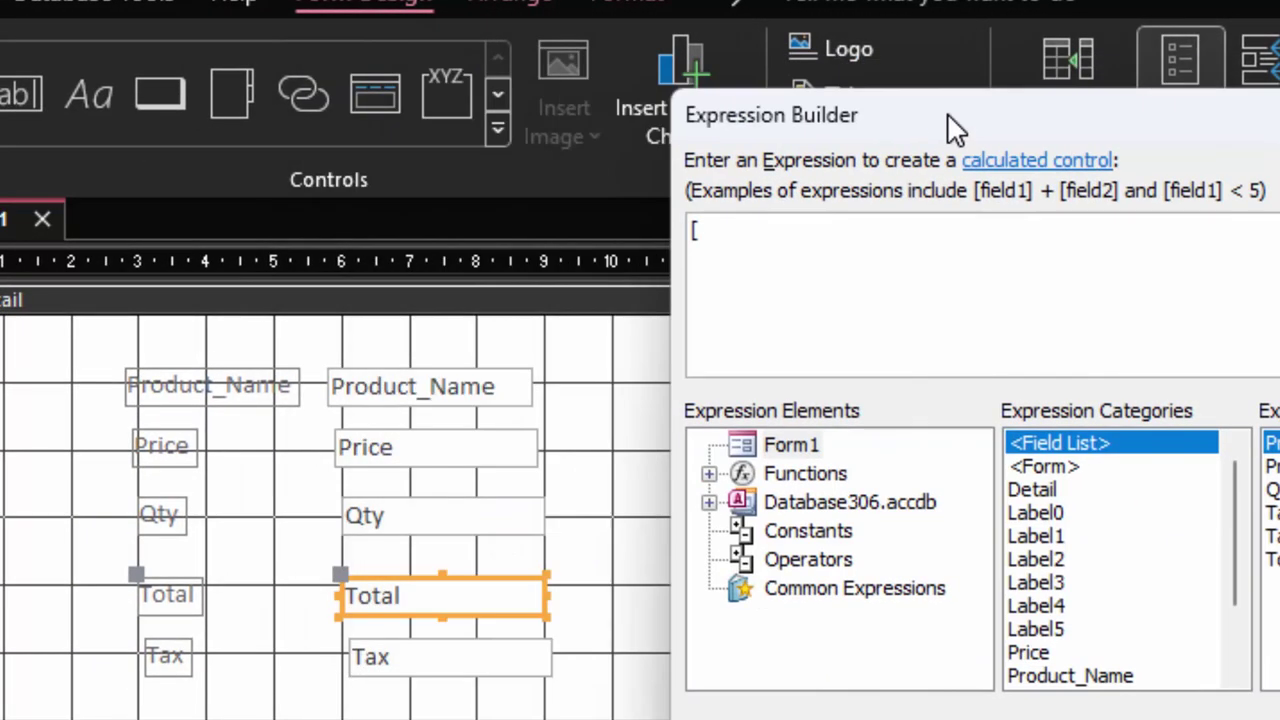
pyautogui.write('Pric')
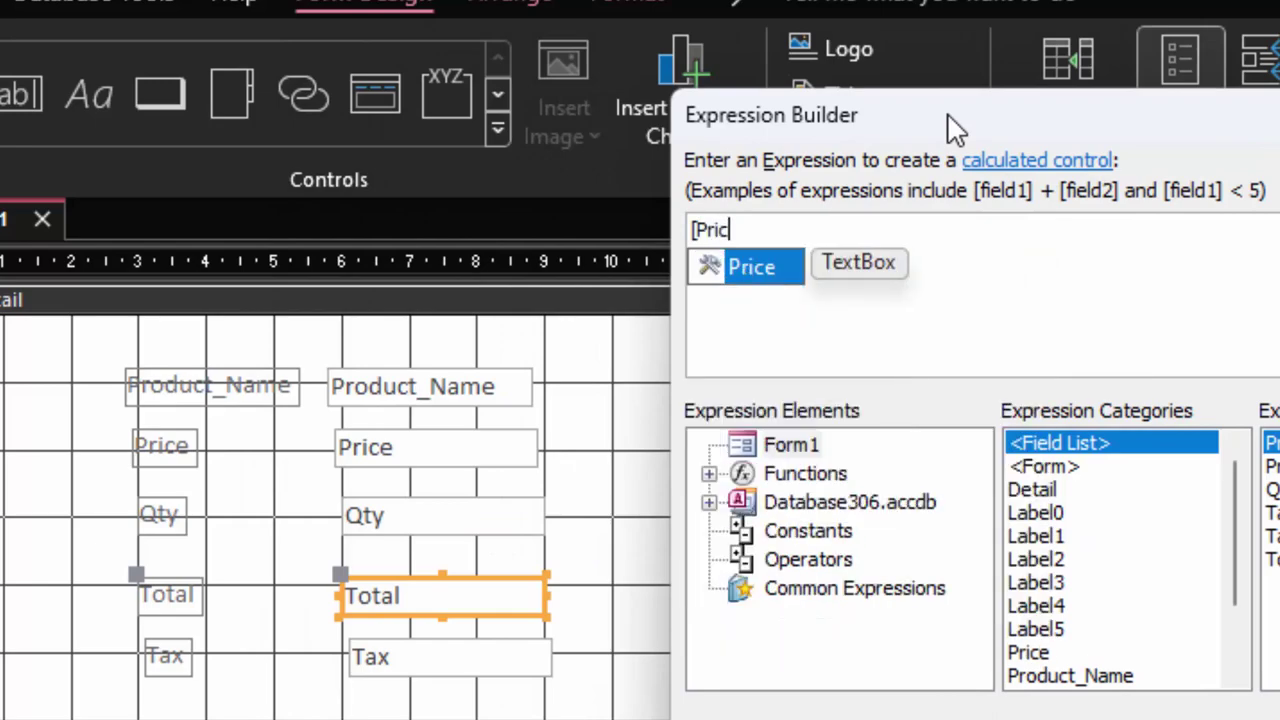
pyautogui.write('e]*[')
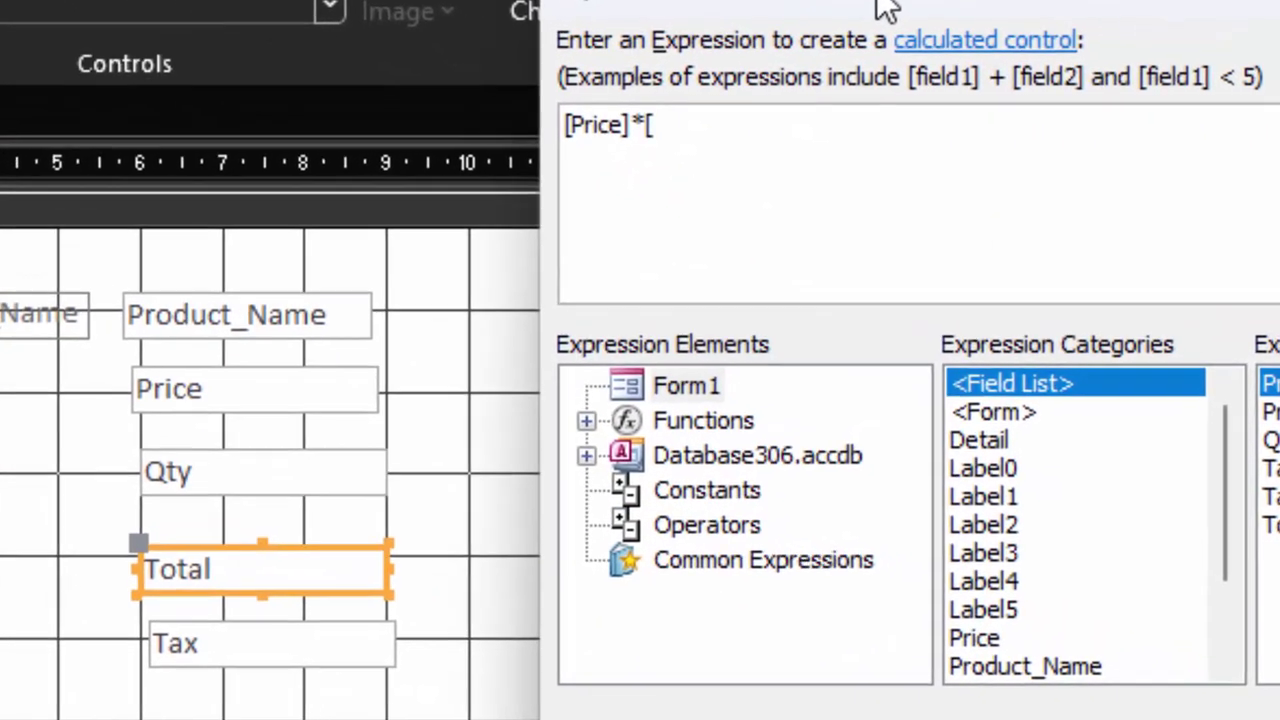
pyautogui.write('Qt')
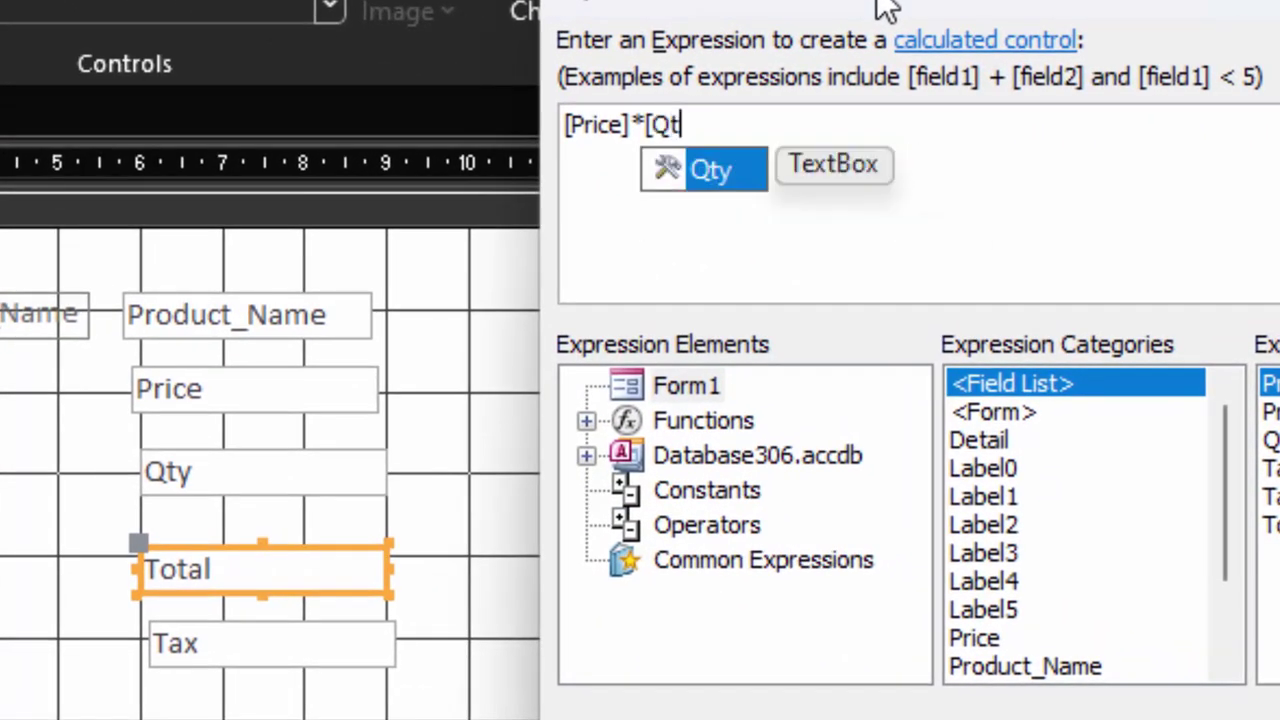
pyautogui.write('y]')
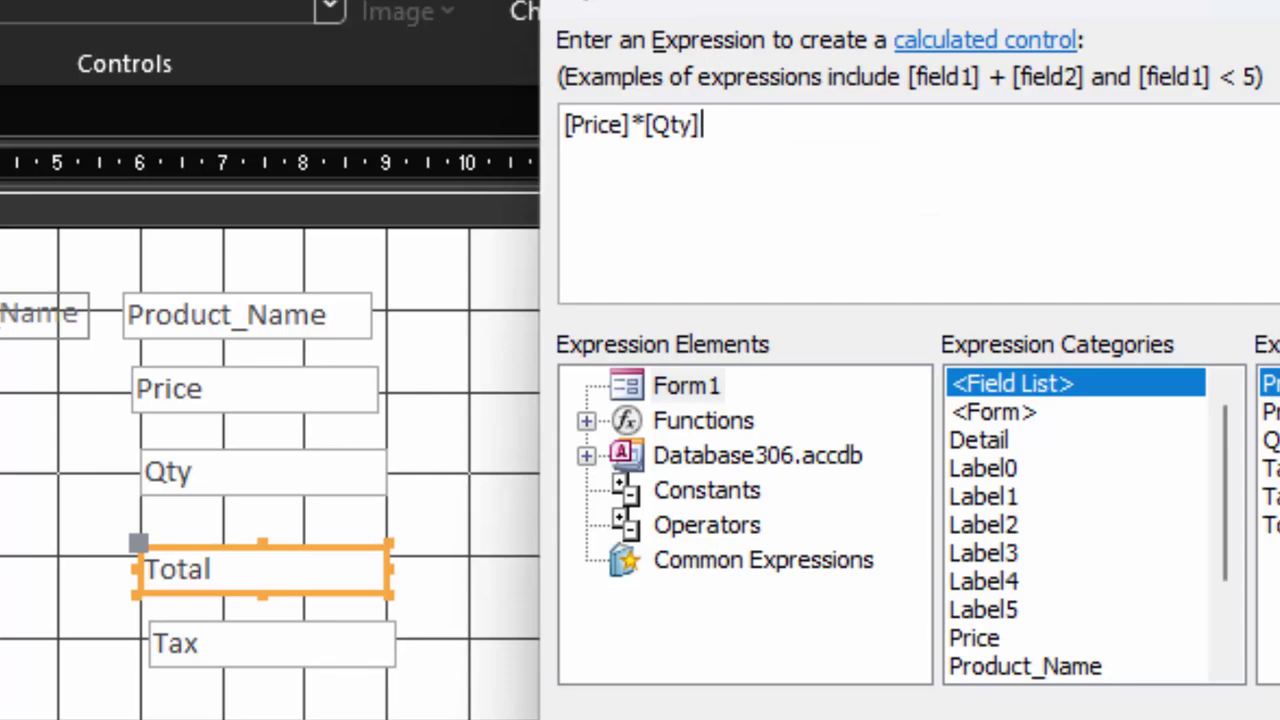
pyautogui.press('Return')
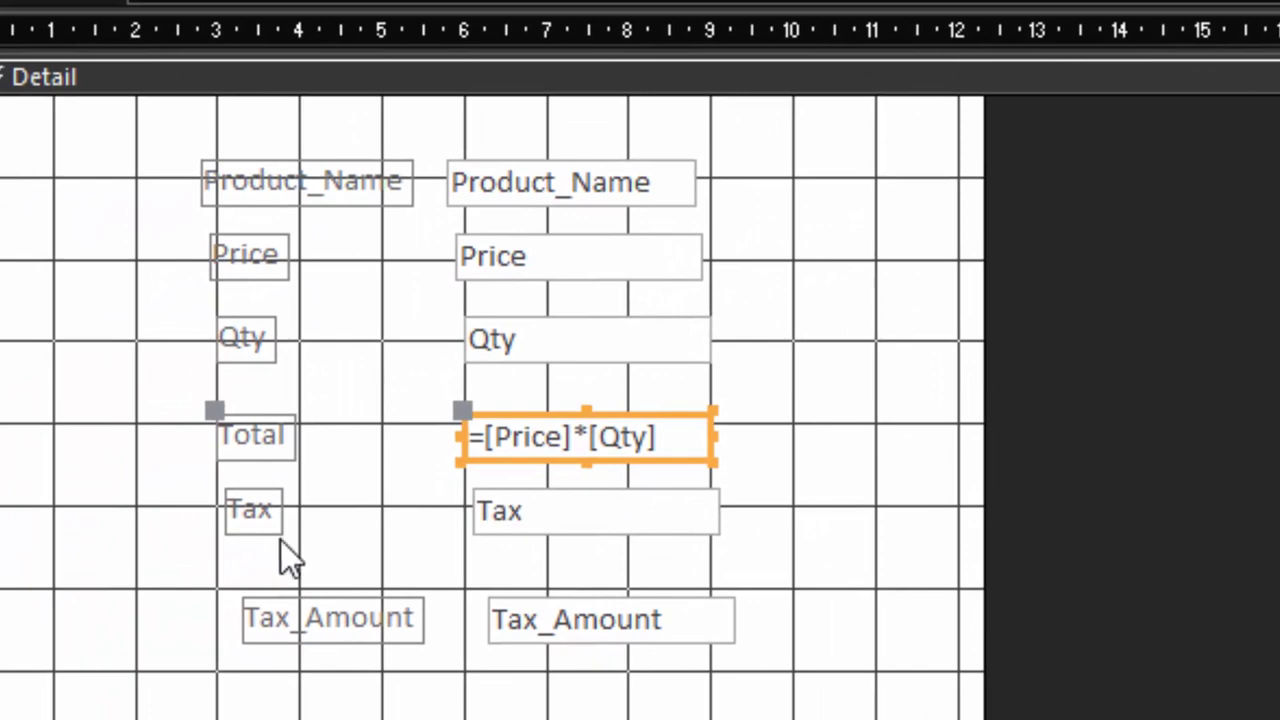
# Step: Try giving Tax_Amount the expression :[Total]*[Tax] and dismiss the invalid syntax error
pyautogui.click(509, 634)
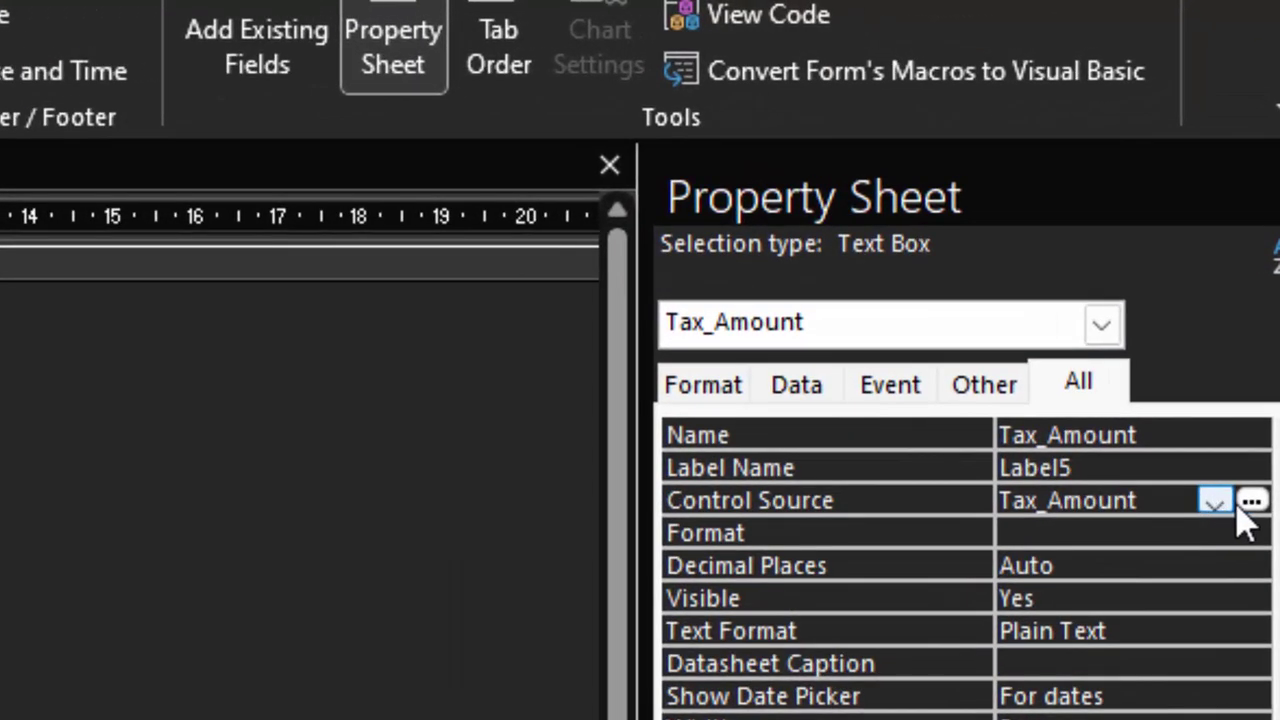
pyautogui.click(1255, 424)
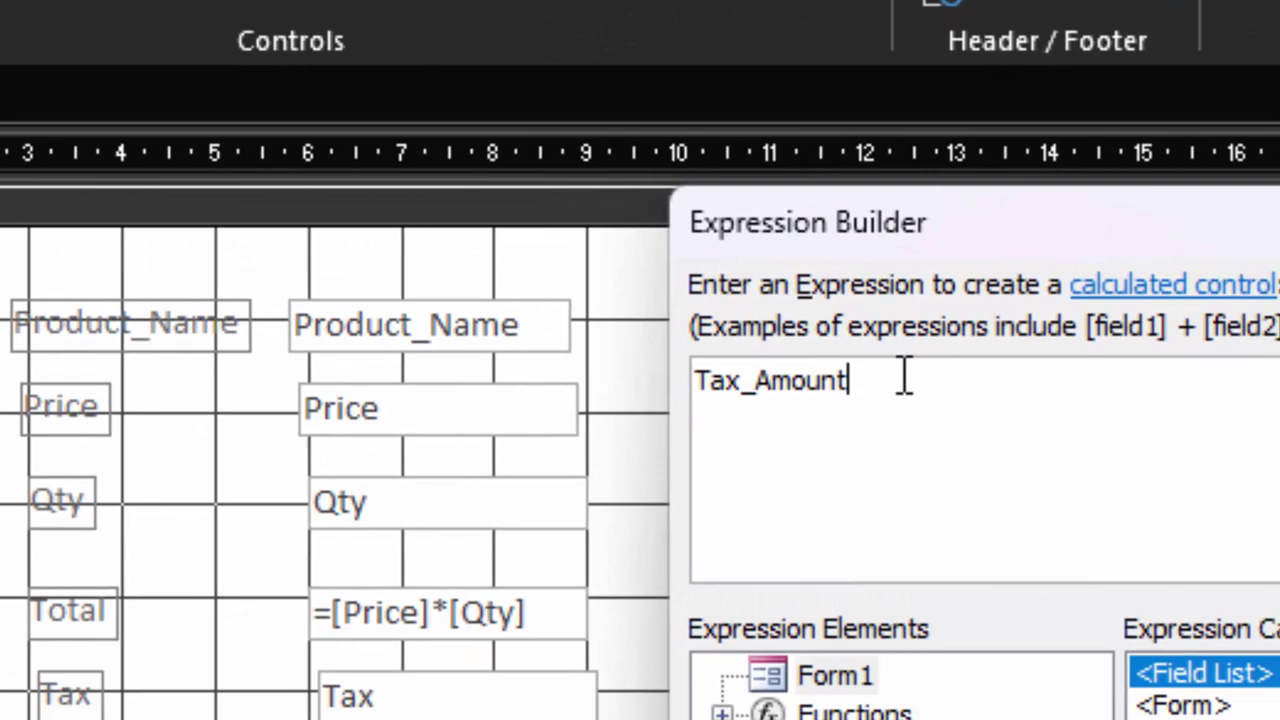
pyautogui.write(':')
pyautogui.write('[')
pyautogui.write('Total')
pyautogui.write(']*')
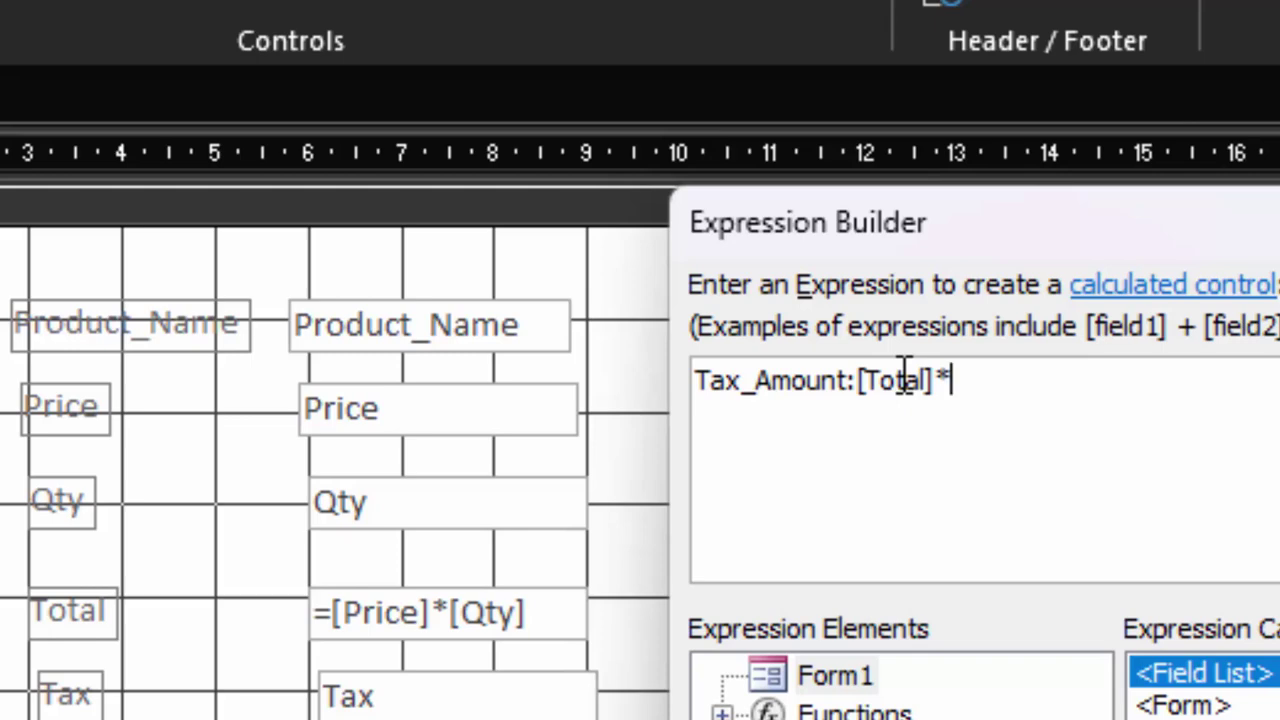
pyautogui.write('[Tax')
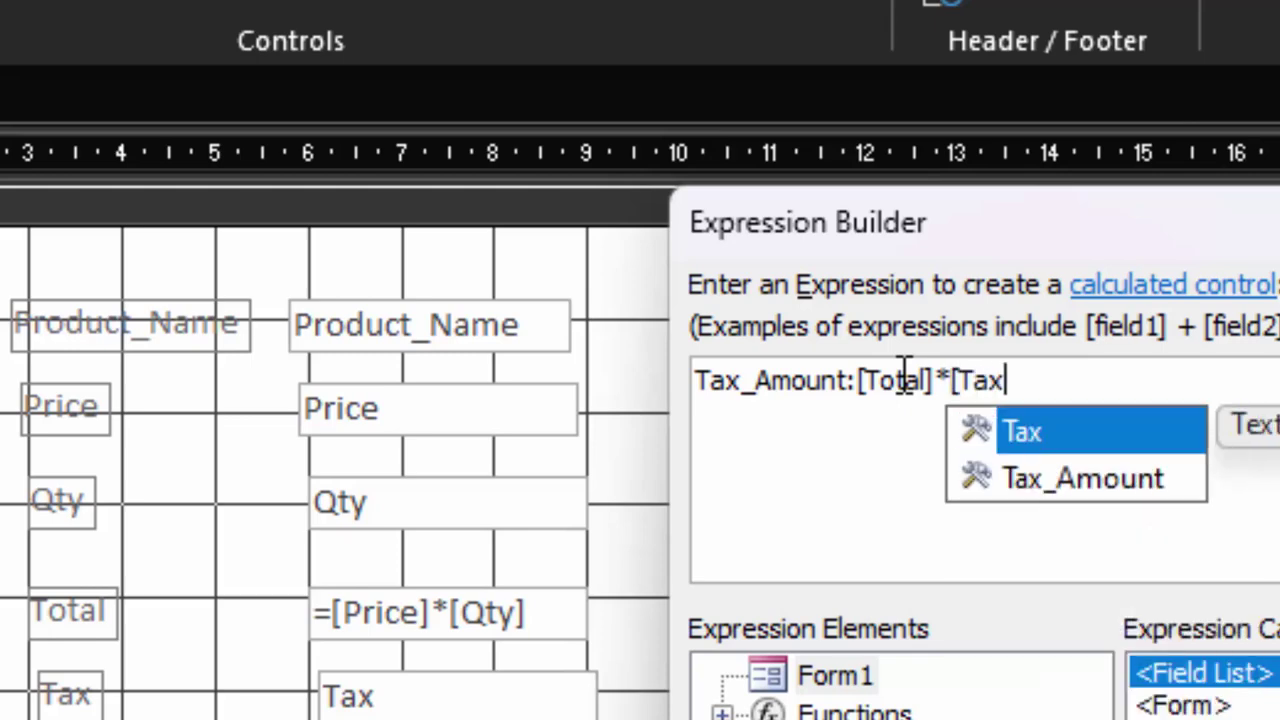
pyautogui.write(']')
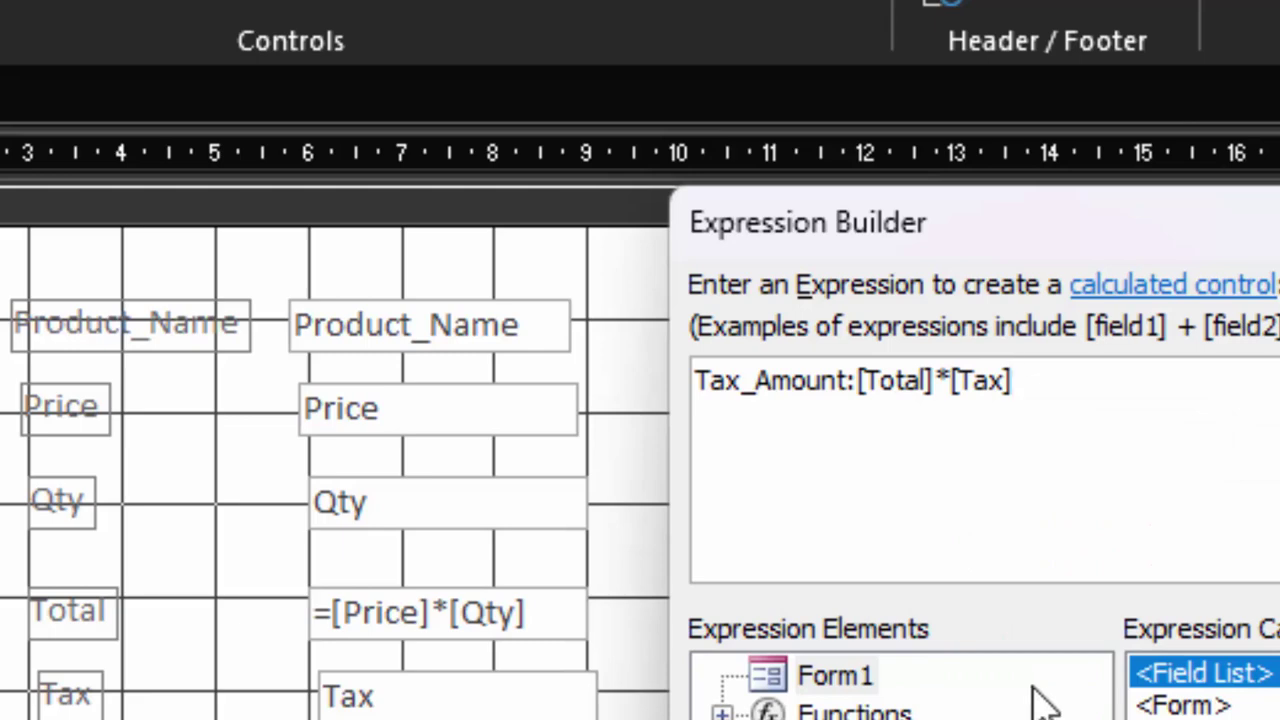
pyautogui.press('Return')
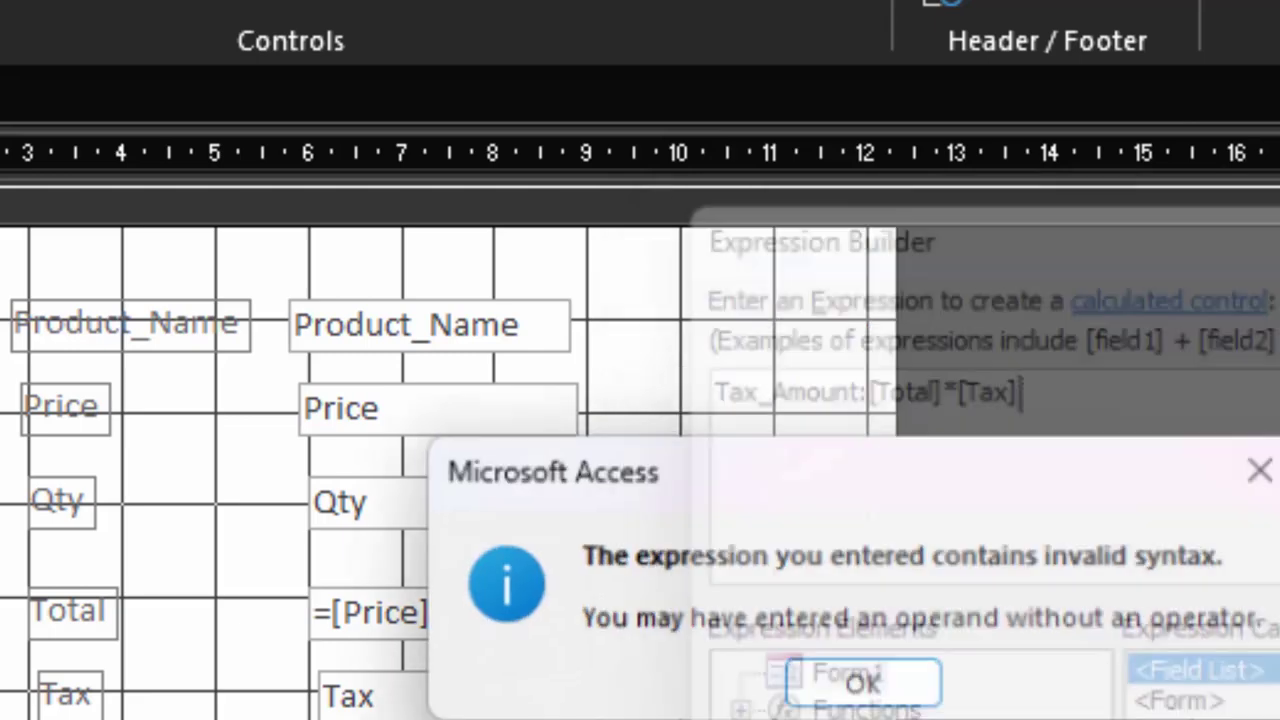
pyautogui.click(915, 693)
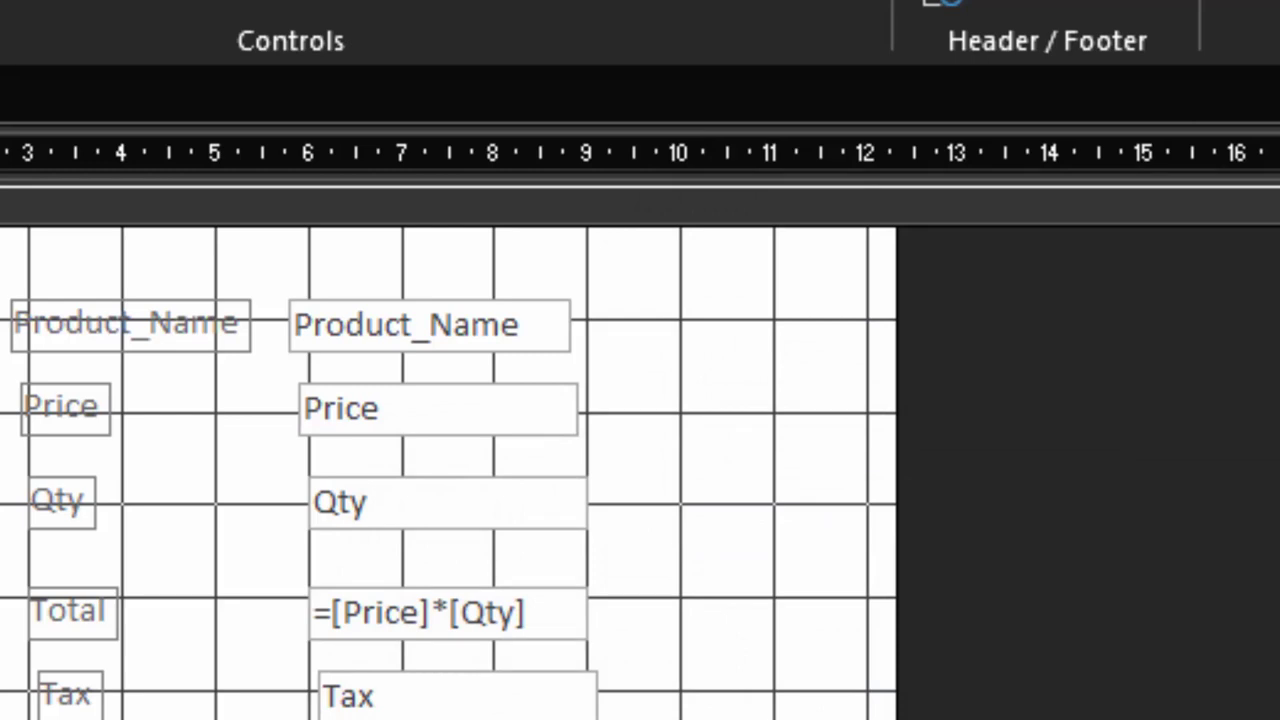
# Step: Replace the Tax_Amount expression with [Total]*[Tax] in the Expression Builder
pyautogui.hotkey('ctrl', 'a')
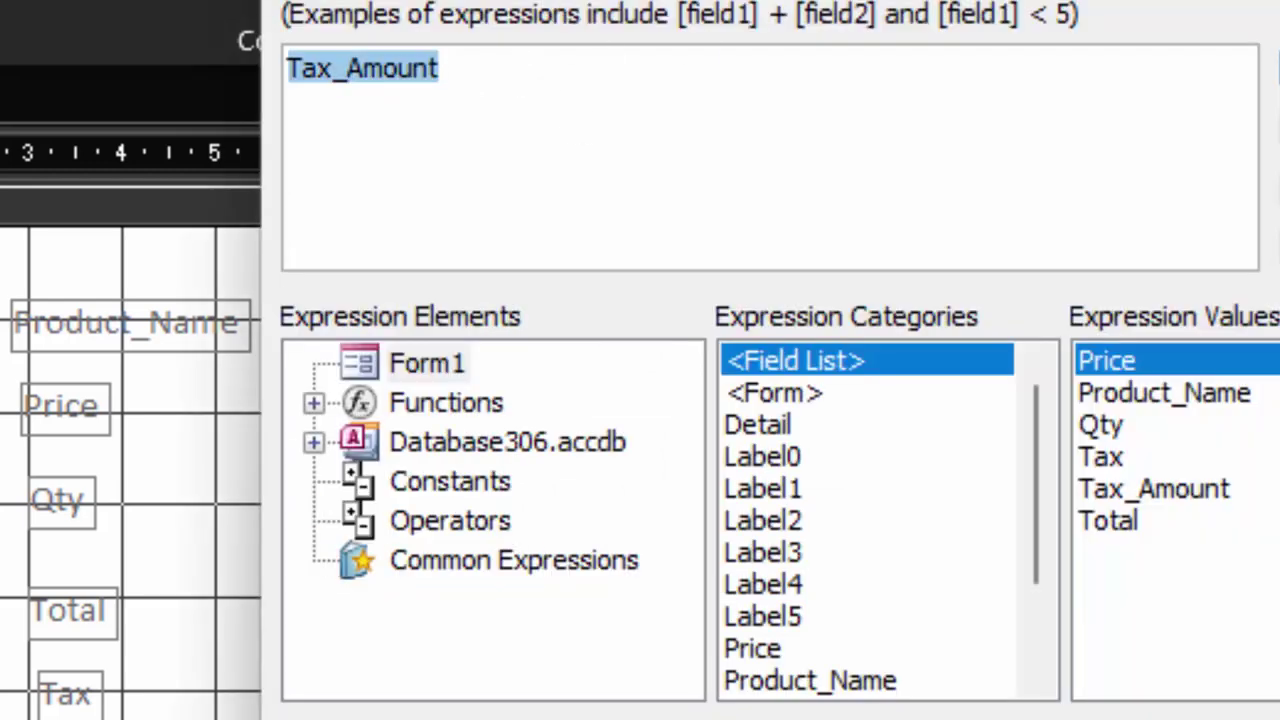
pyautogui.press('BackSpace')
pyautogui.write('[')
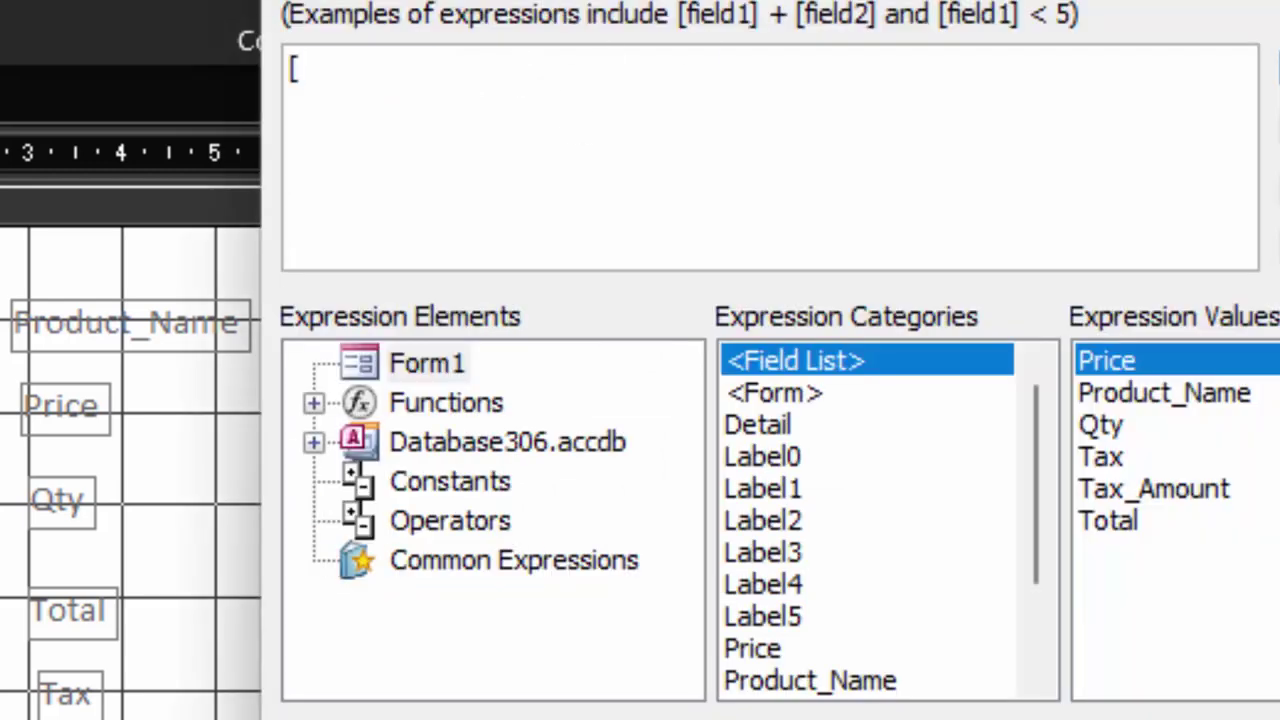
pyautogui.write('To')
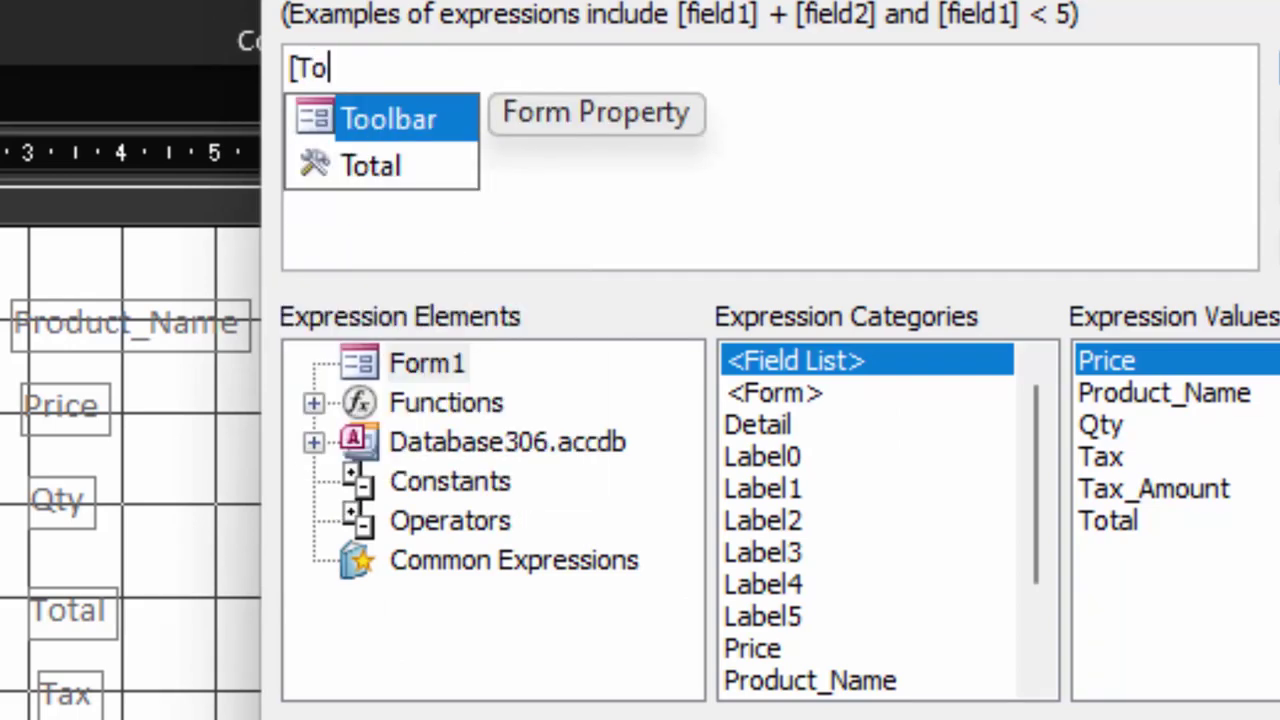
pyautogui.write('tal]')
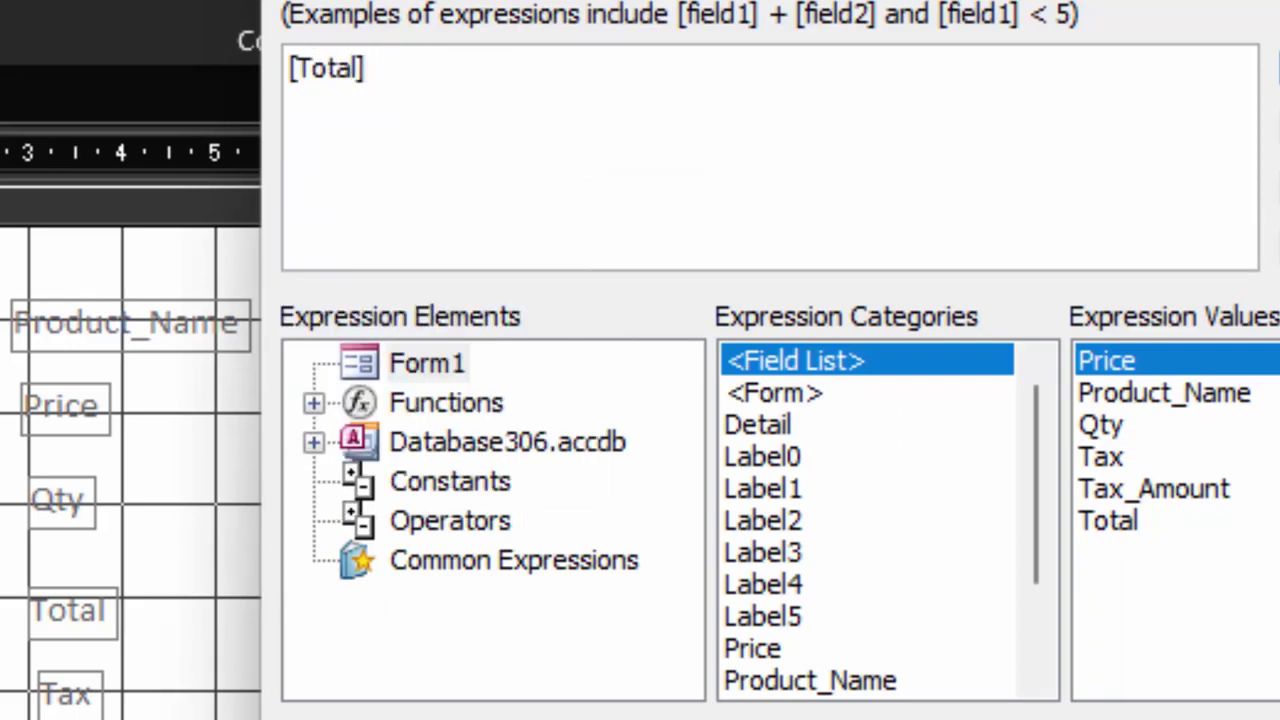
pyautogui.write('*[')
pyautogui.write('T')
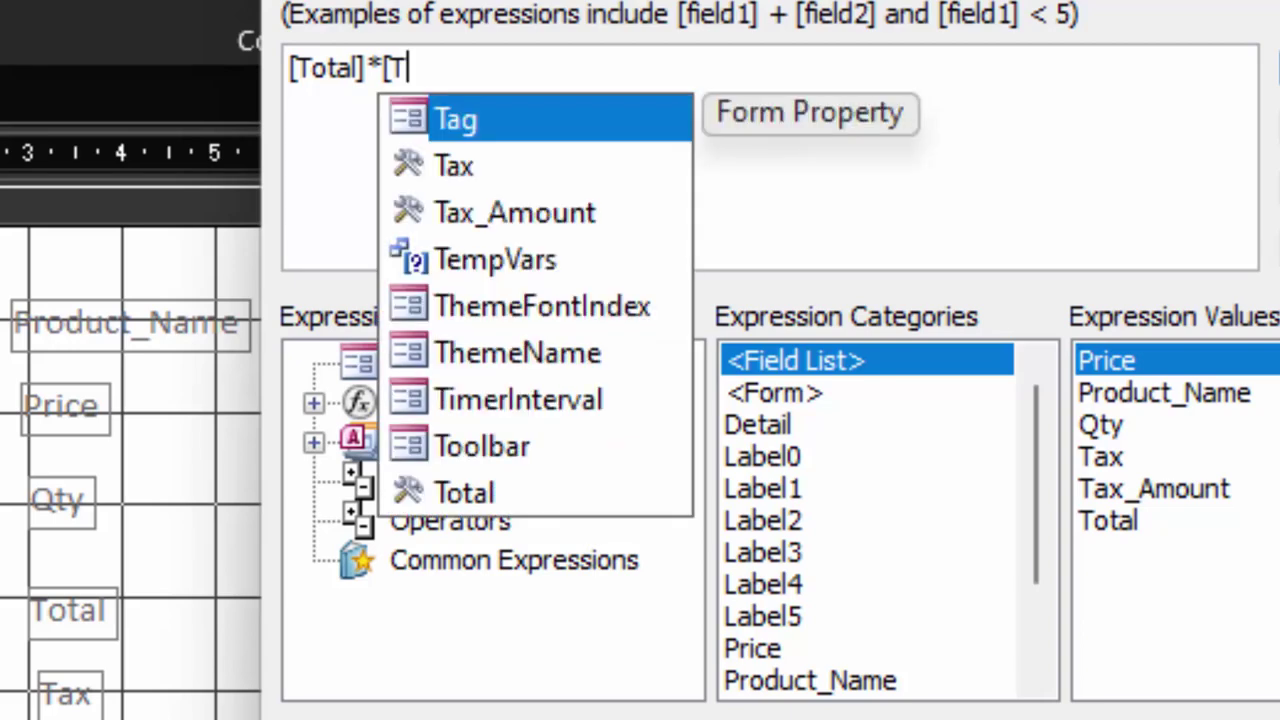
pyautogui.write('ax')
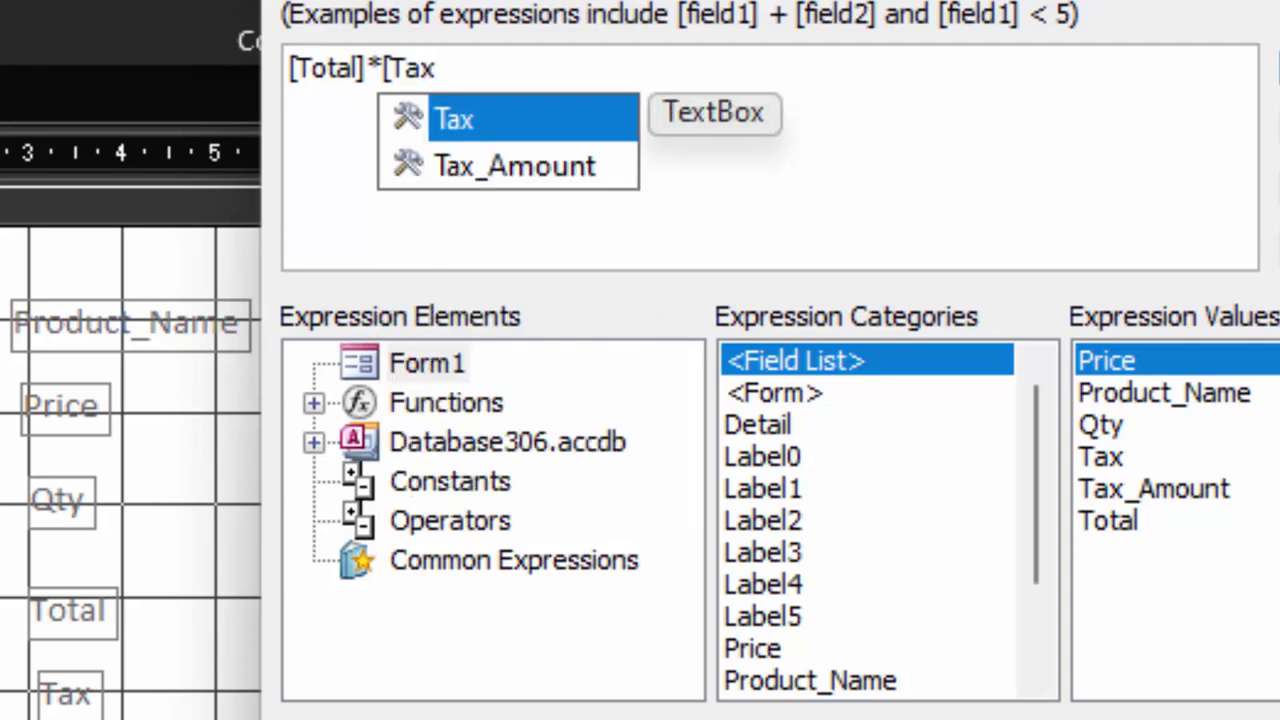
pyautogui.write(']')
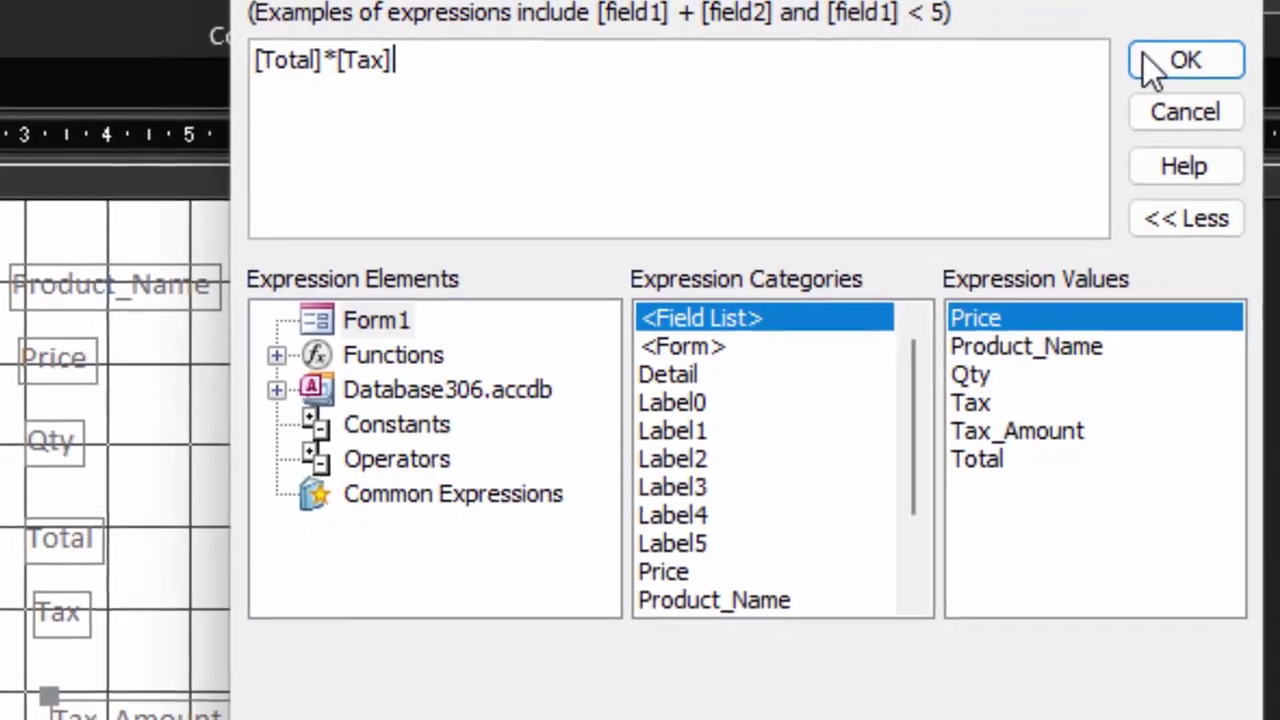
pyautogui.click(1143, 58)
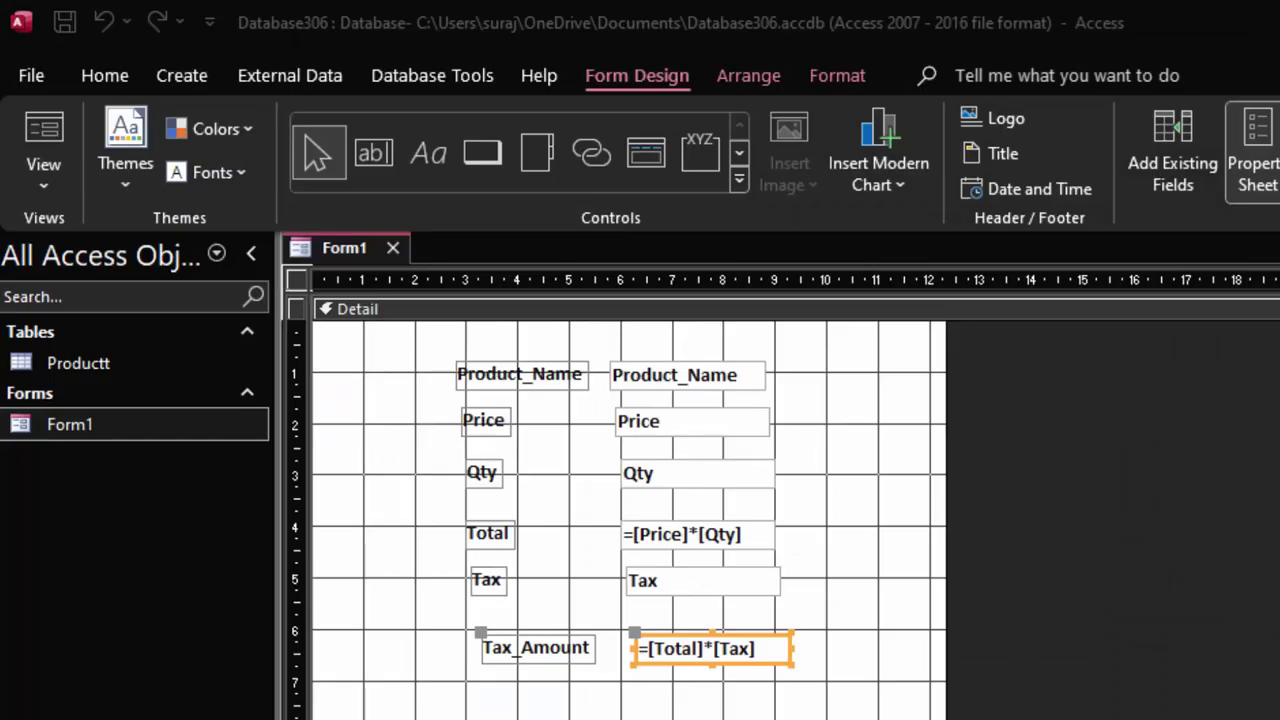
pyautogui.click(723, 592)
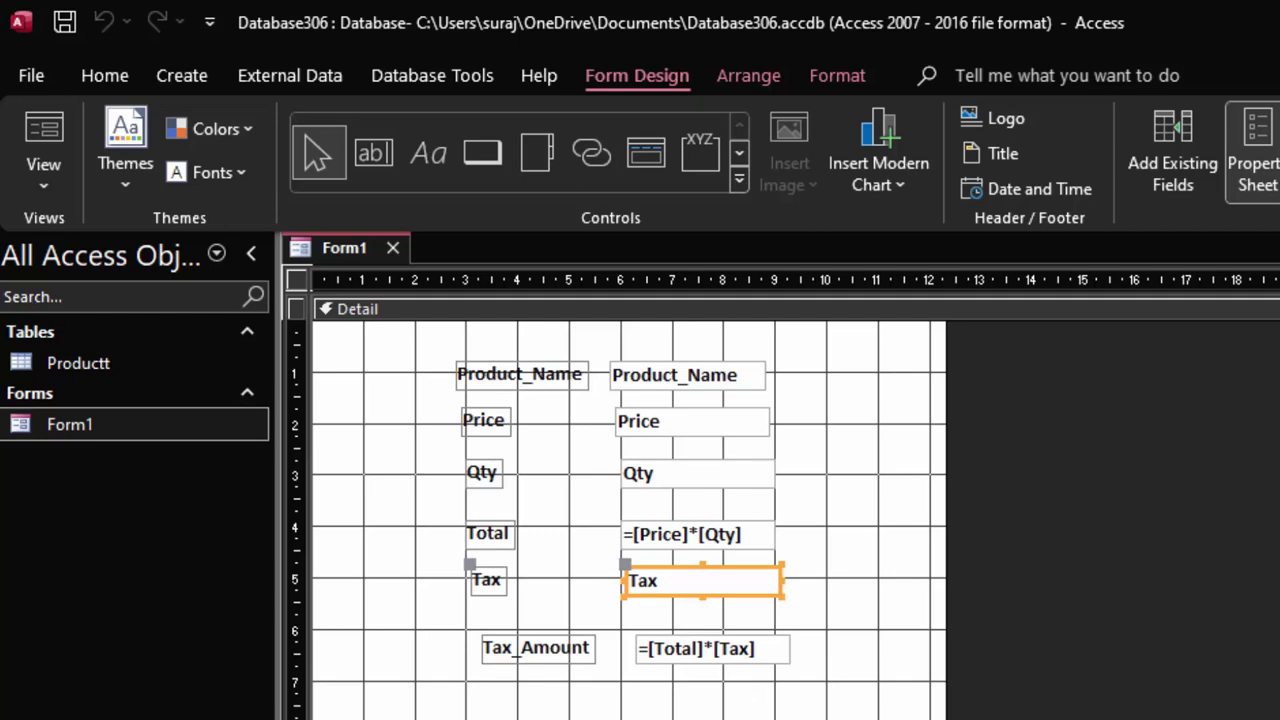
# Step: Make all form labels and boxes bold in black font, and set Pop Up to Yes
pyautogui.click(712, 649)
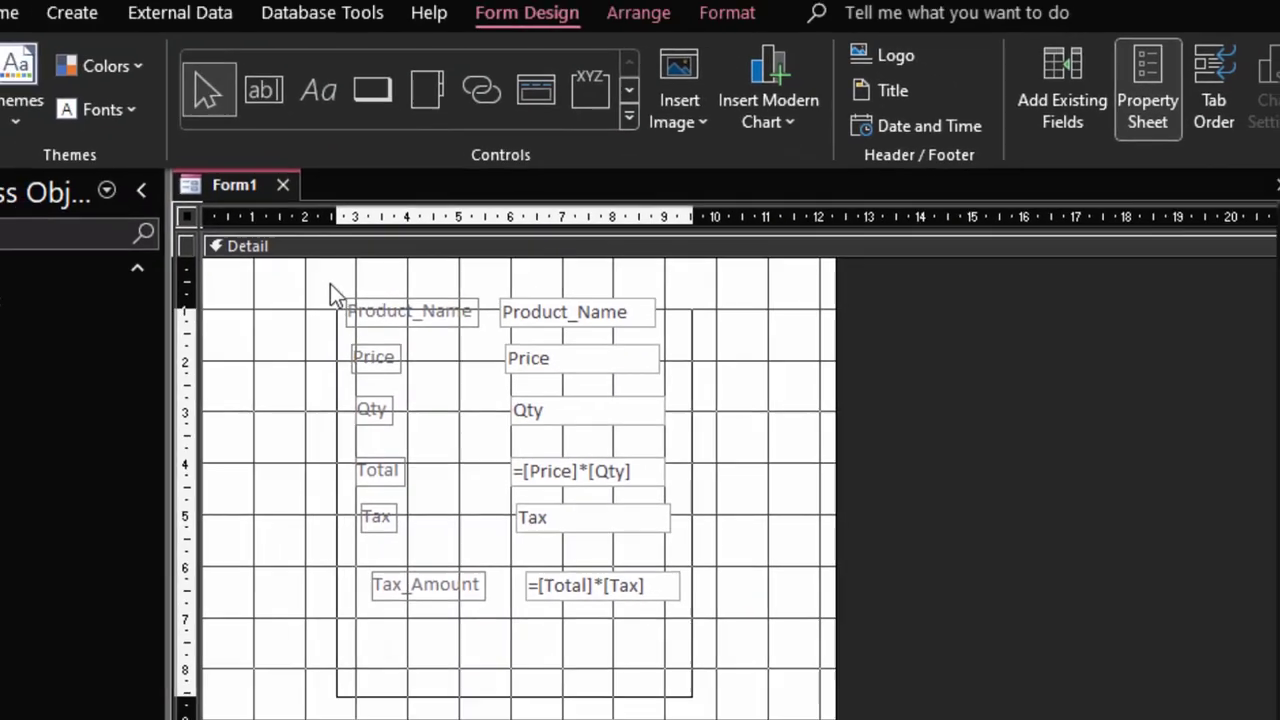
pyautogui.hotkey('ctrl', 'a')
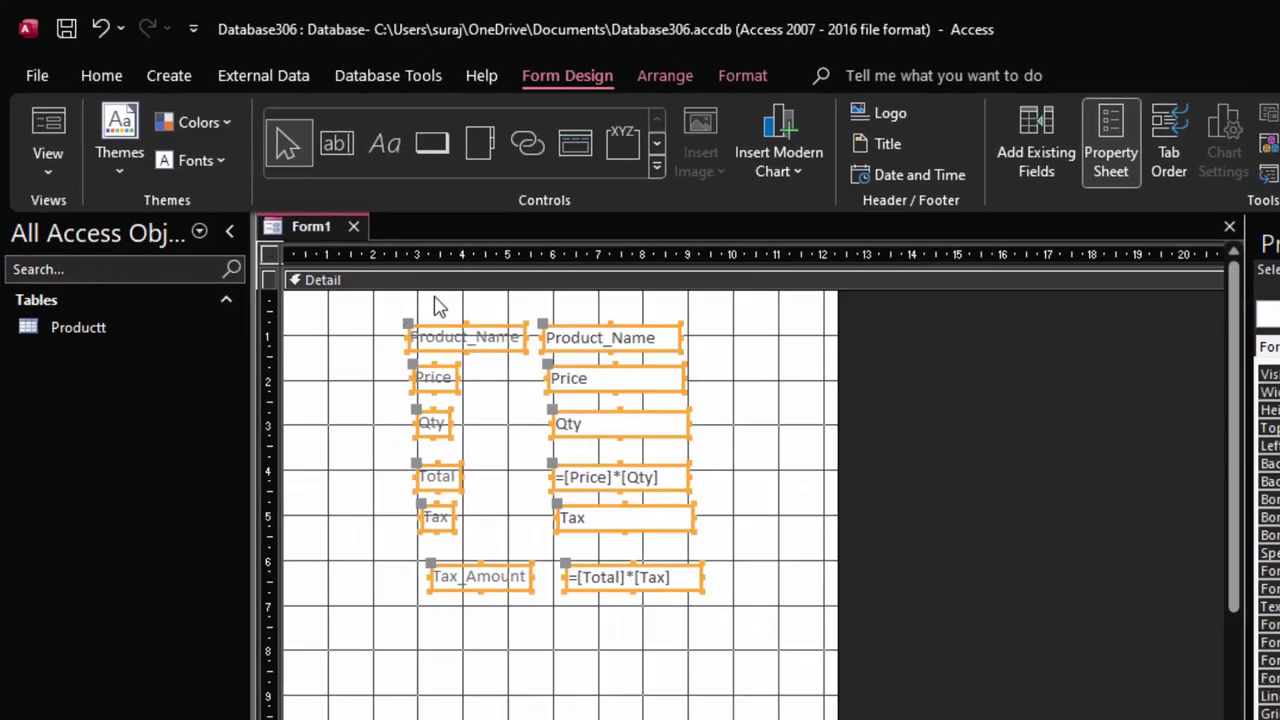
pyautogui.click(104, 72)
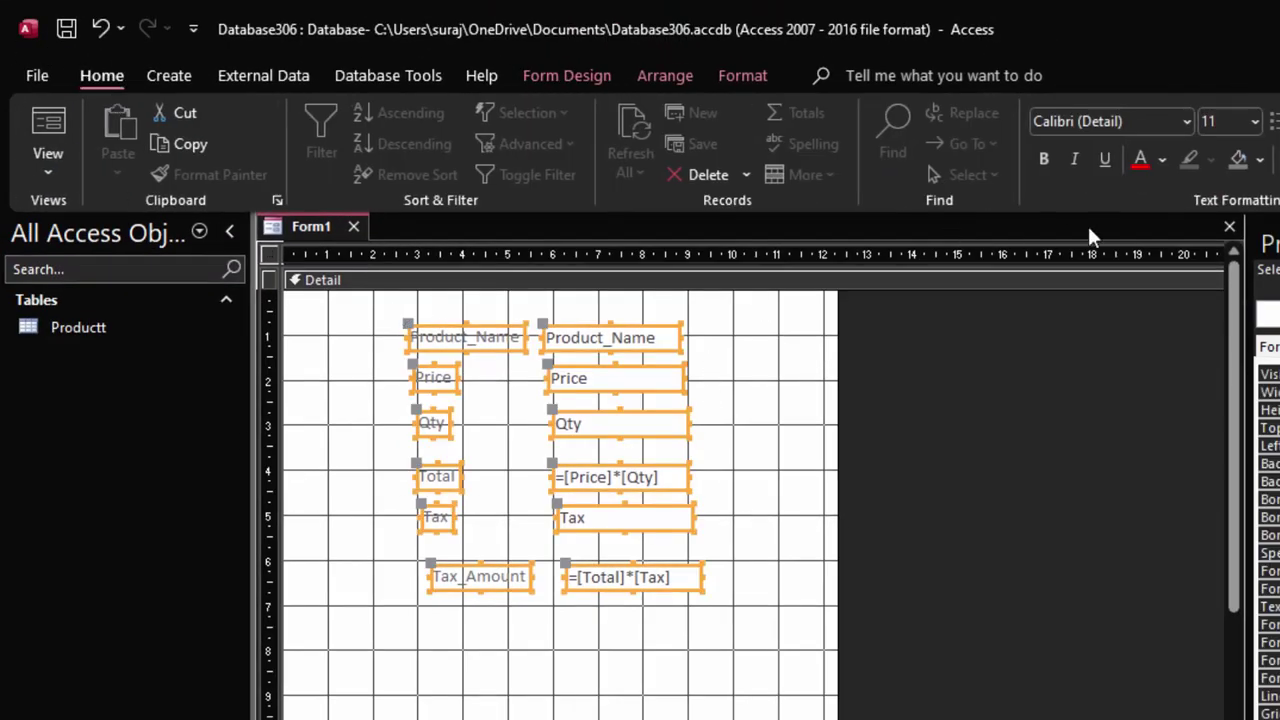
pyautogui.click(1047, 162)
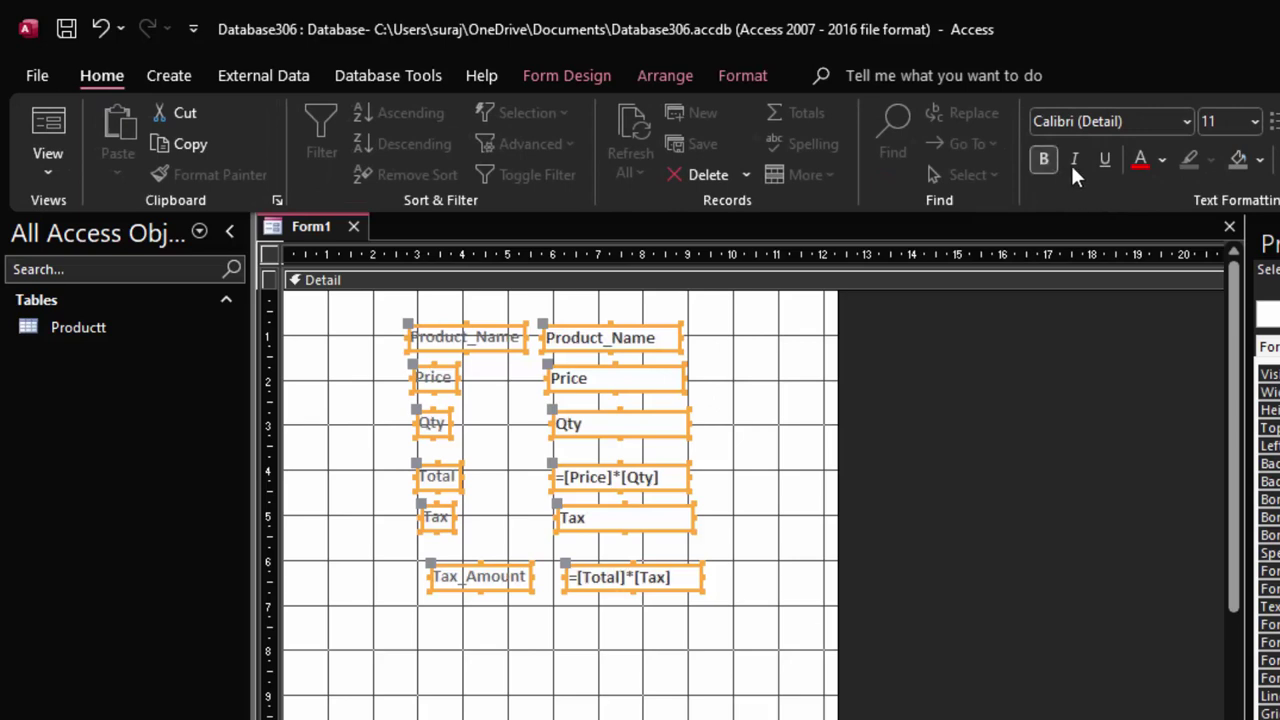
pyautogui.click(1163, 159)
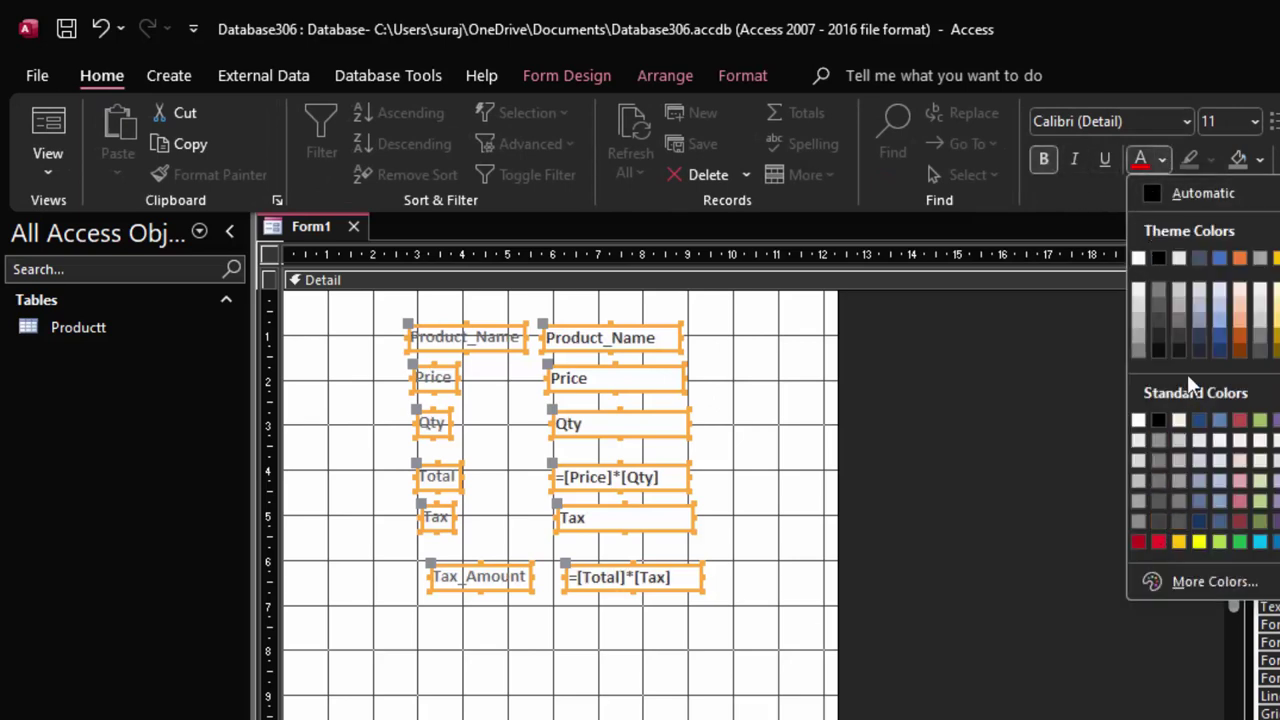
pyautogui.click(1162, 356)
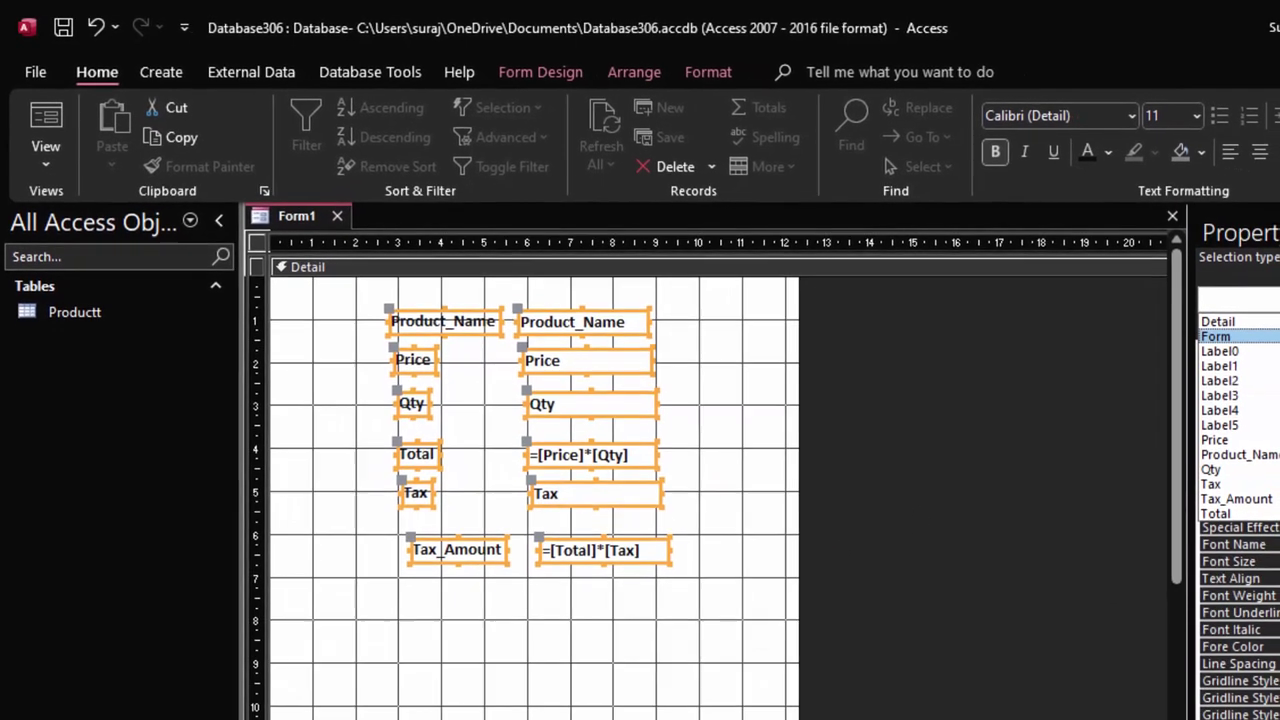
pyautogui.click(269, 254)
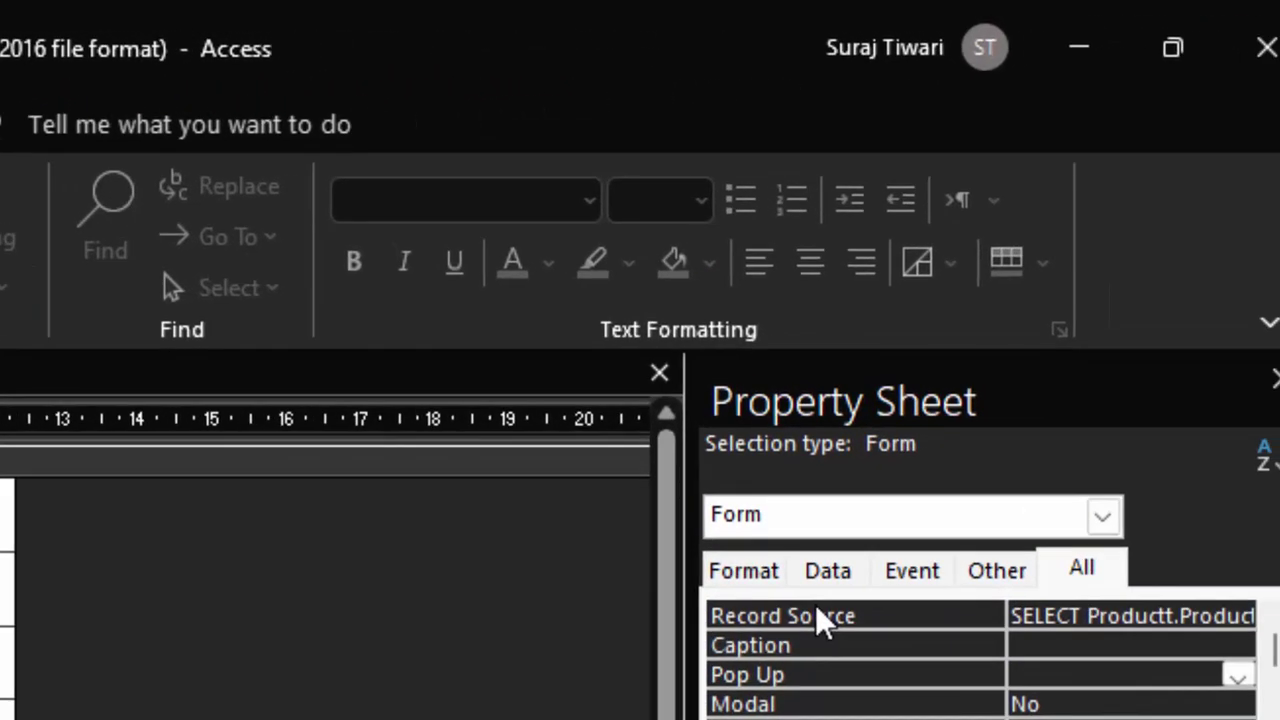
pyautogui.write('yes')
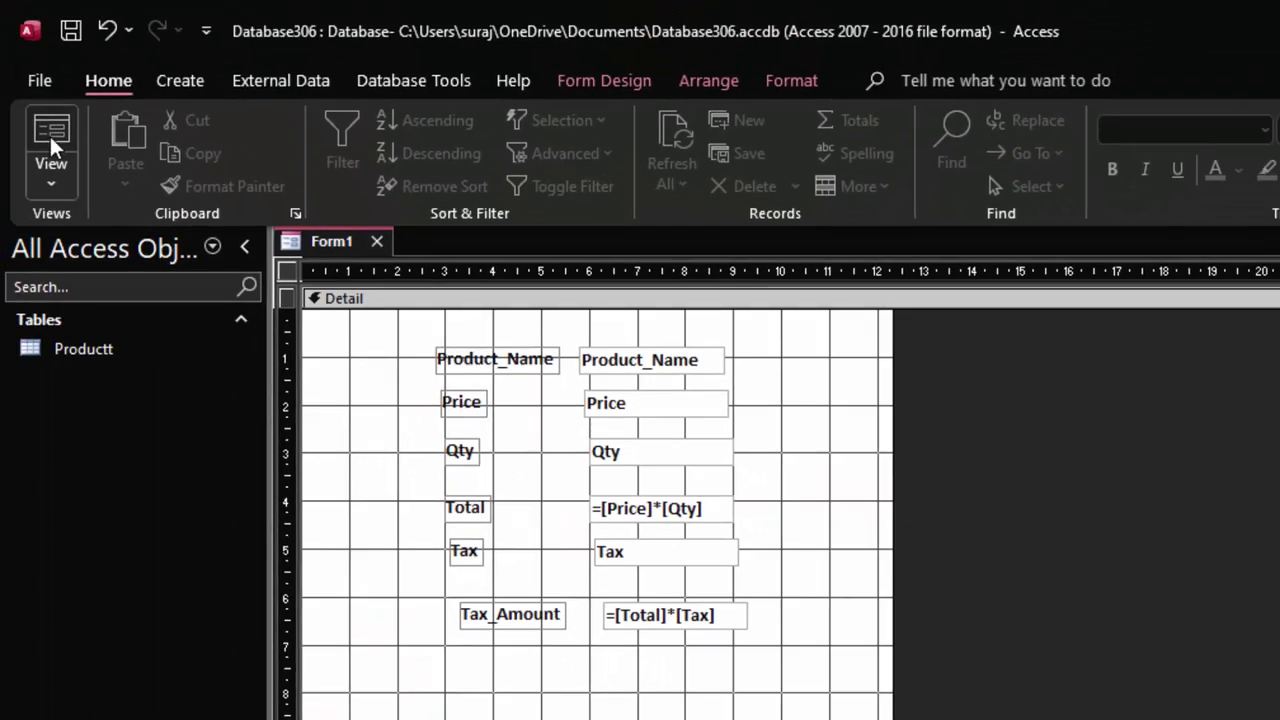
# Step: Run Form1 in Form View and page through records to Surf Excel, showing Tax_Amount 1224
pyautogui.click(49, 133)
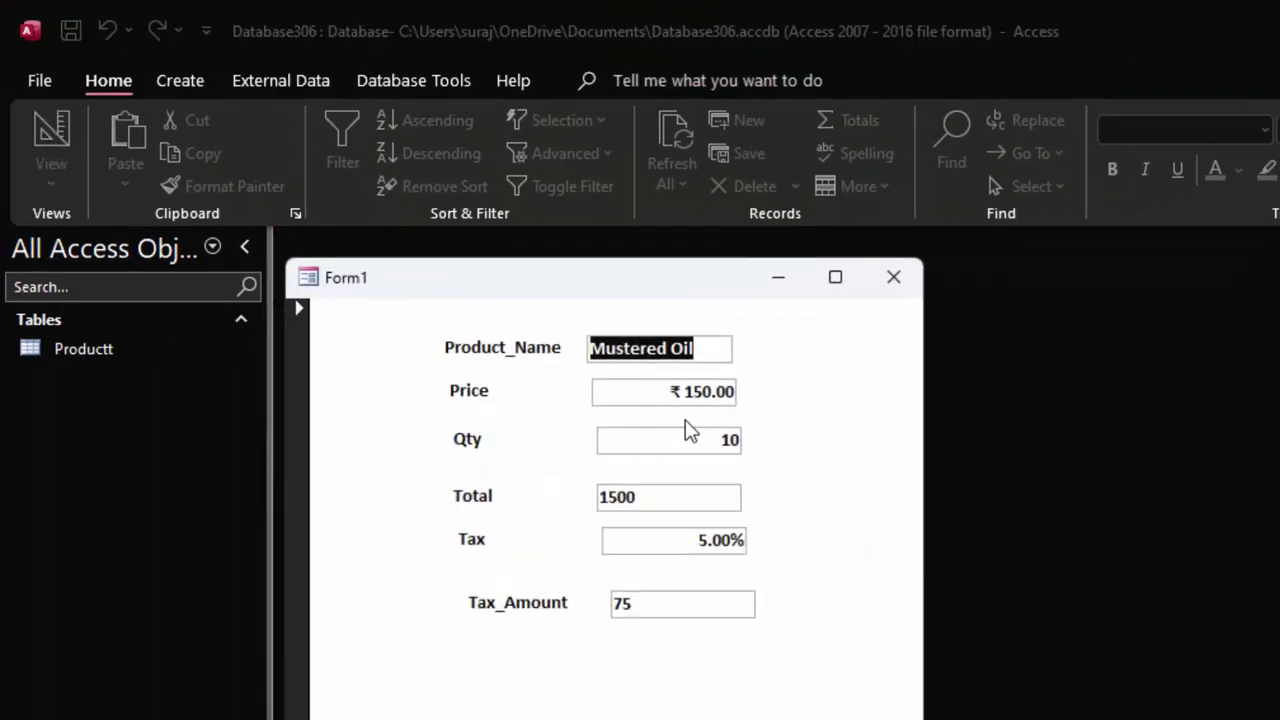
pyautogui.moveTo(612, 285); pyautogui.dragTo(917, 110)
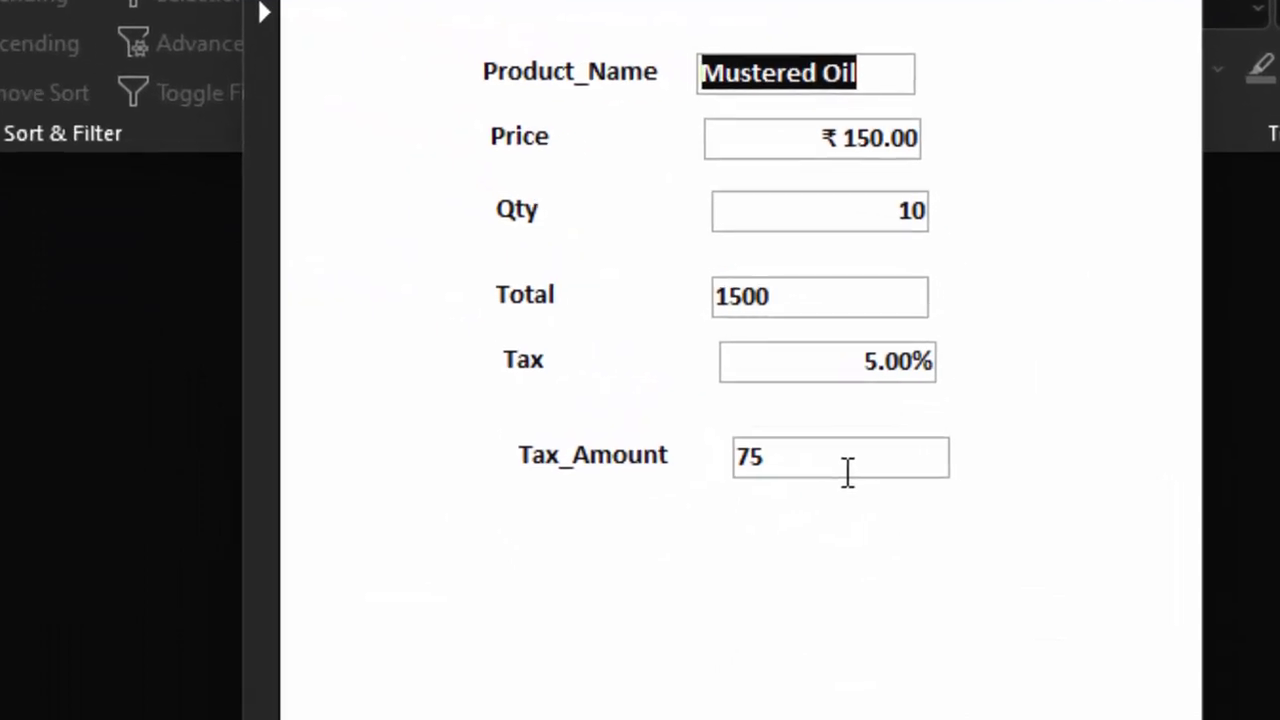
pyautogui.click(847, 470)
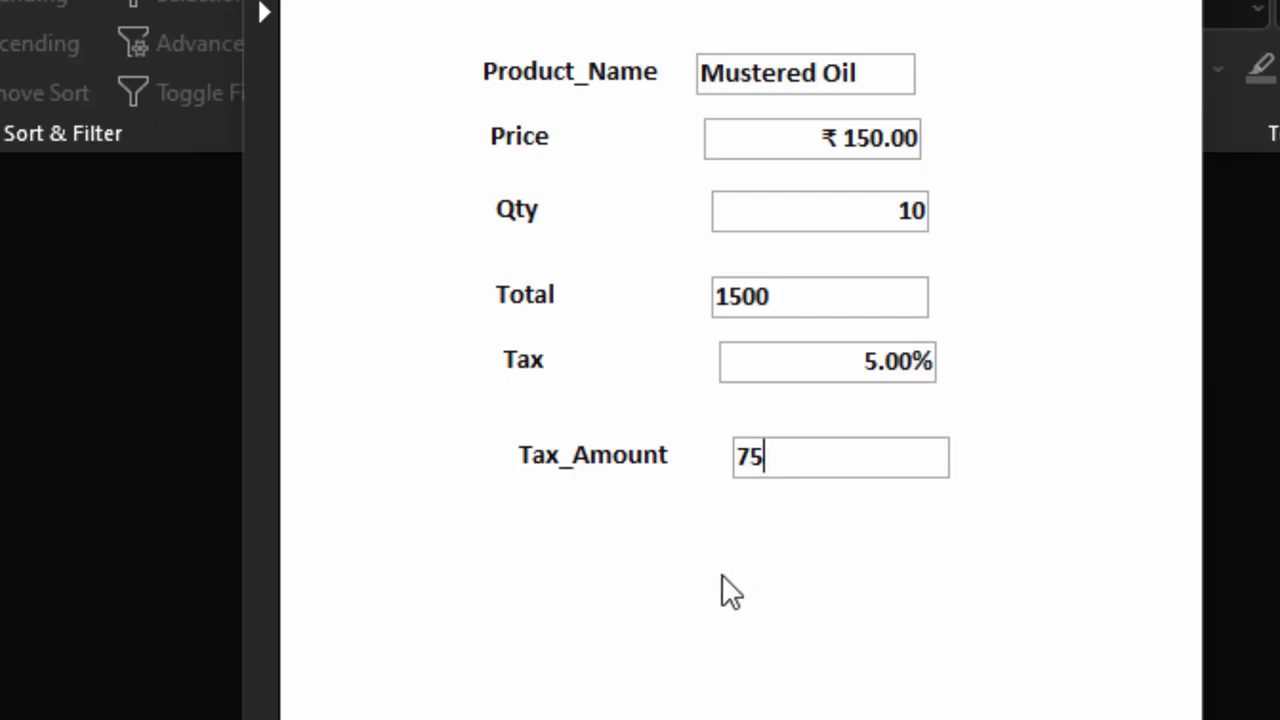
pyautogui.press('pagedown')
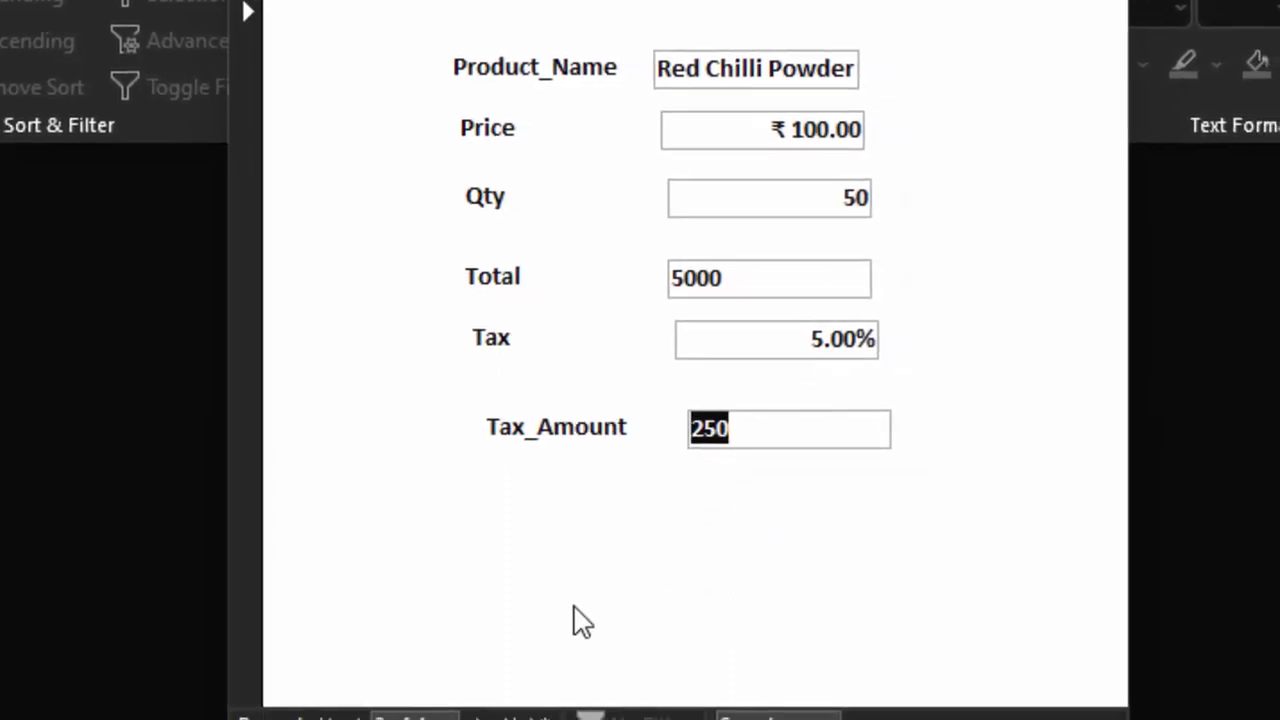
pyautogui.click(463, 700)
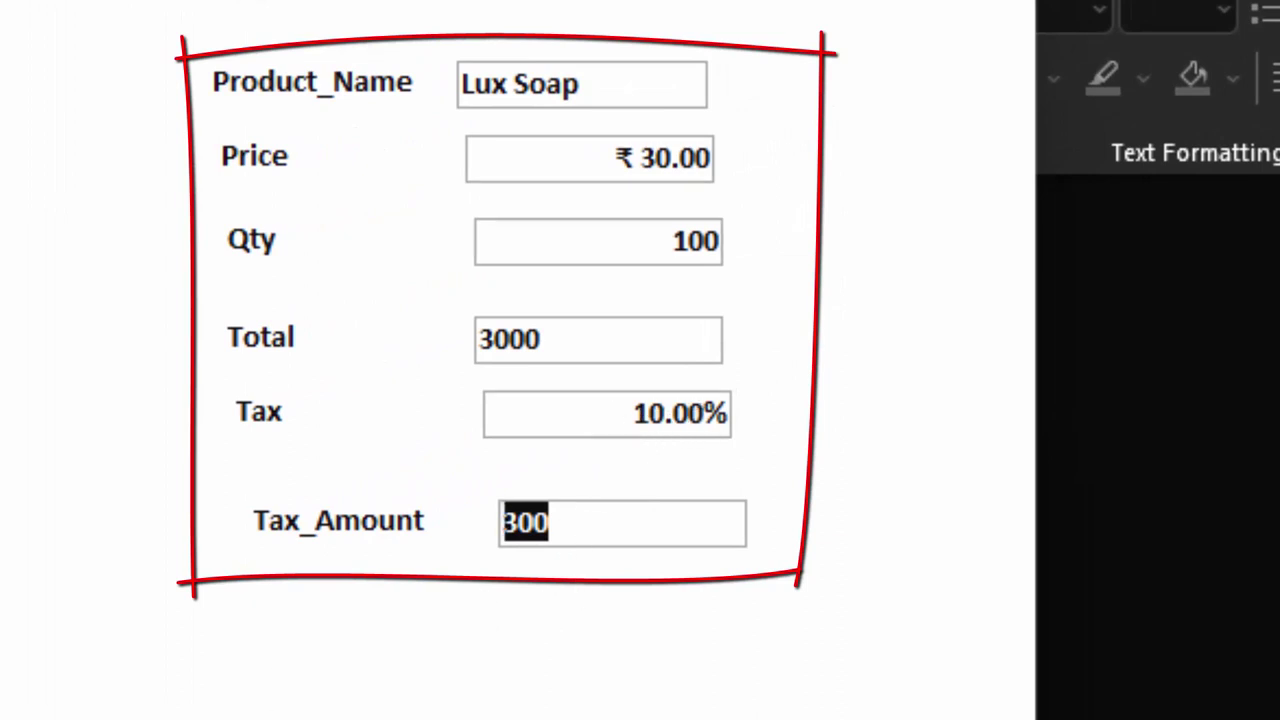
pyautogui.press('pagedown')
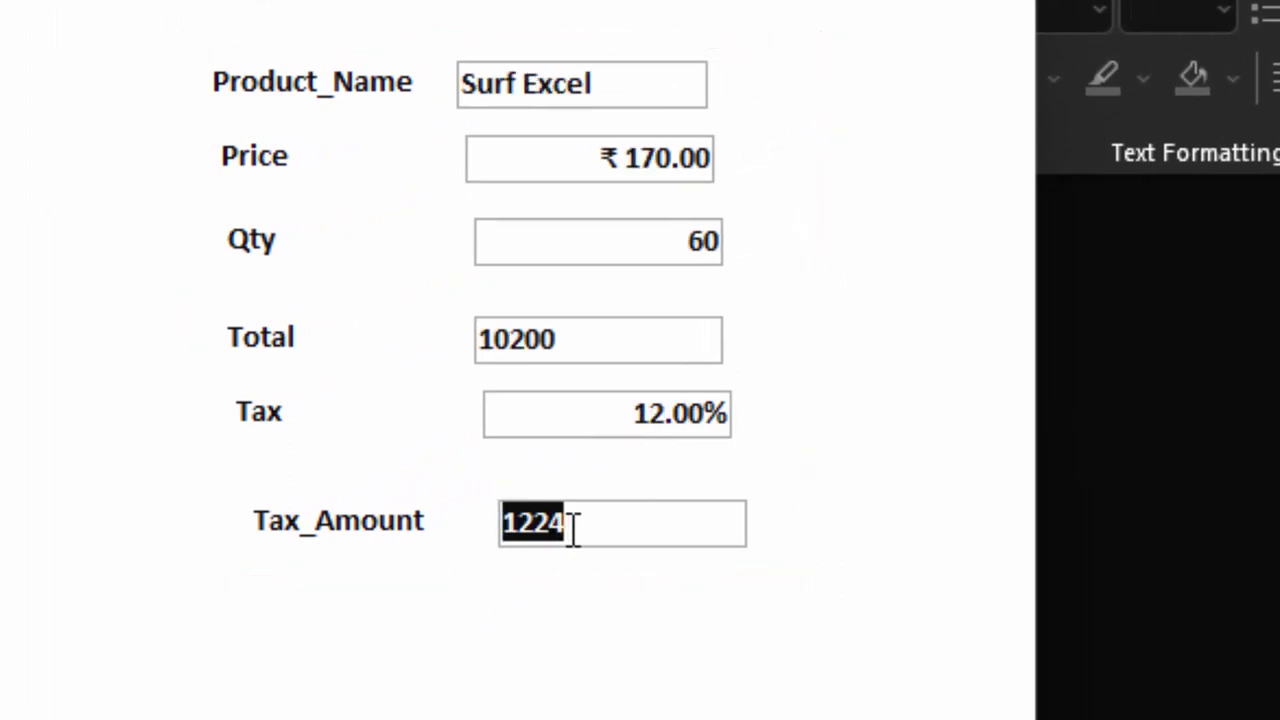